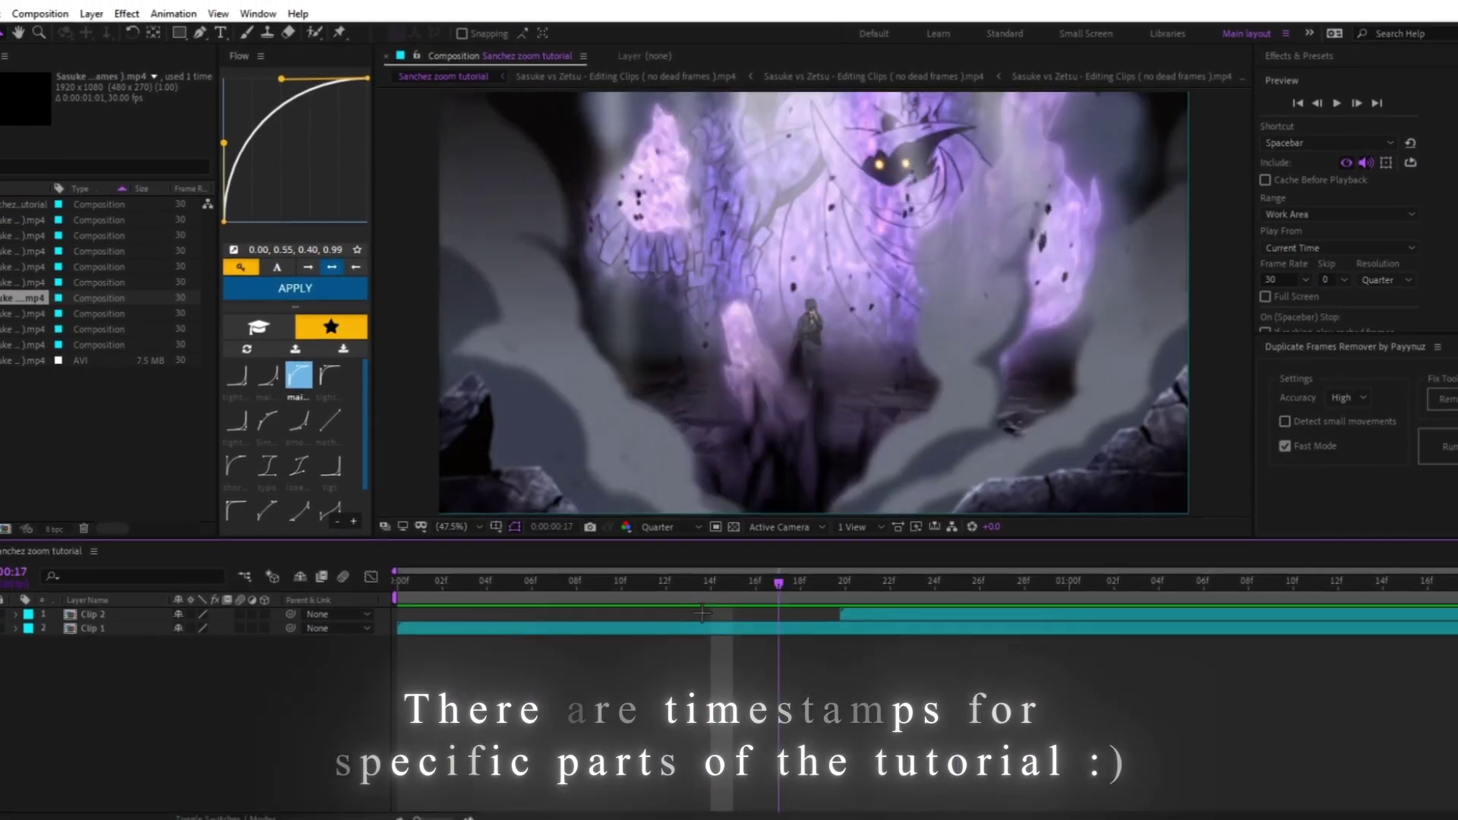
At frame 20, scale Clip 2 down to 8% and place it over the distant figure in Clip 1
key(space)
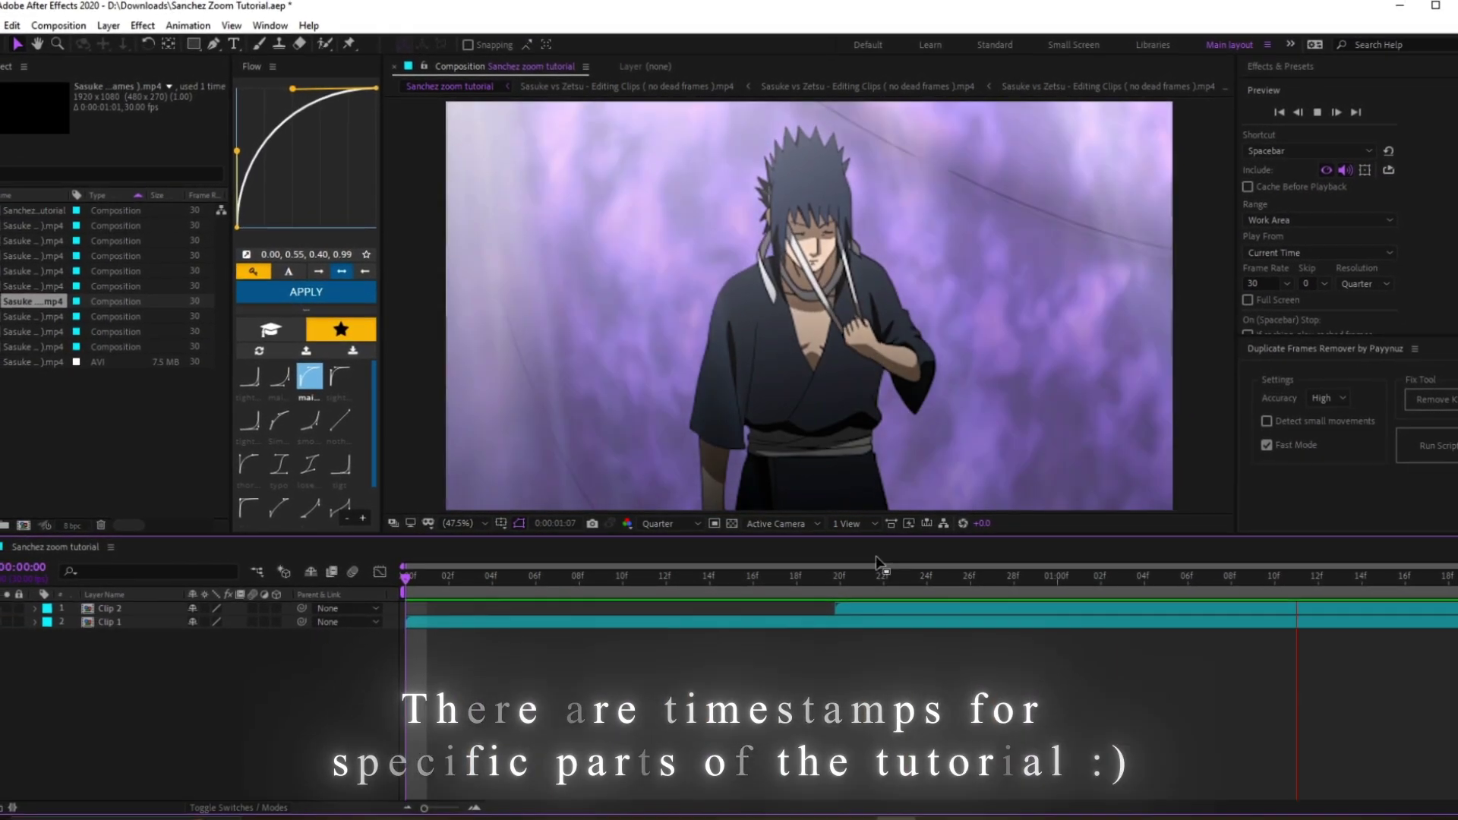
key(space)
drag(1130, 597, 842, 607)
key(s)
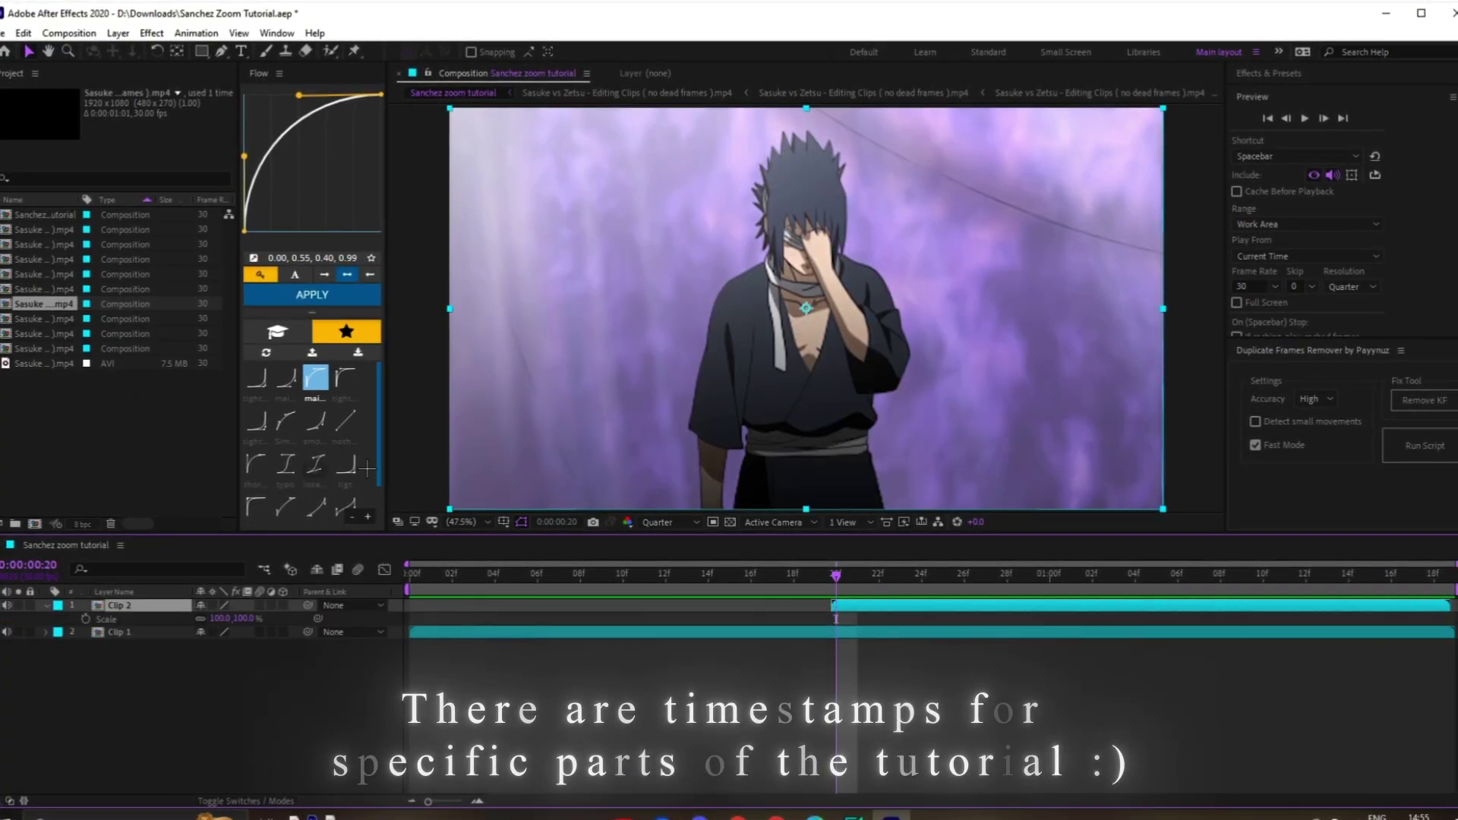
drag(217, 618, 147, 638)
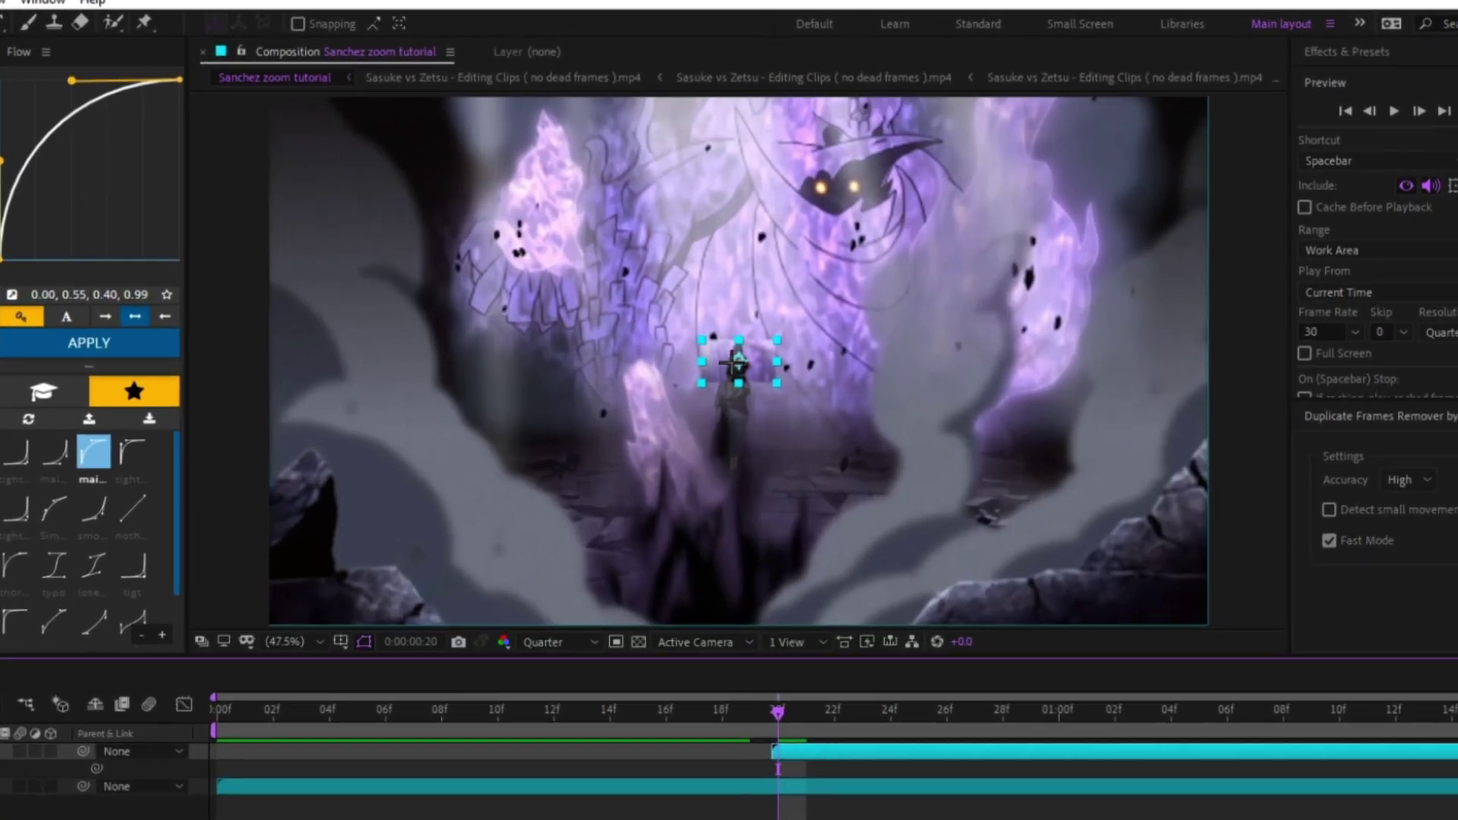
drag(776, 324, 774, 329)
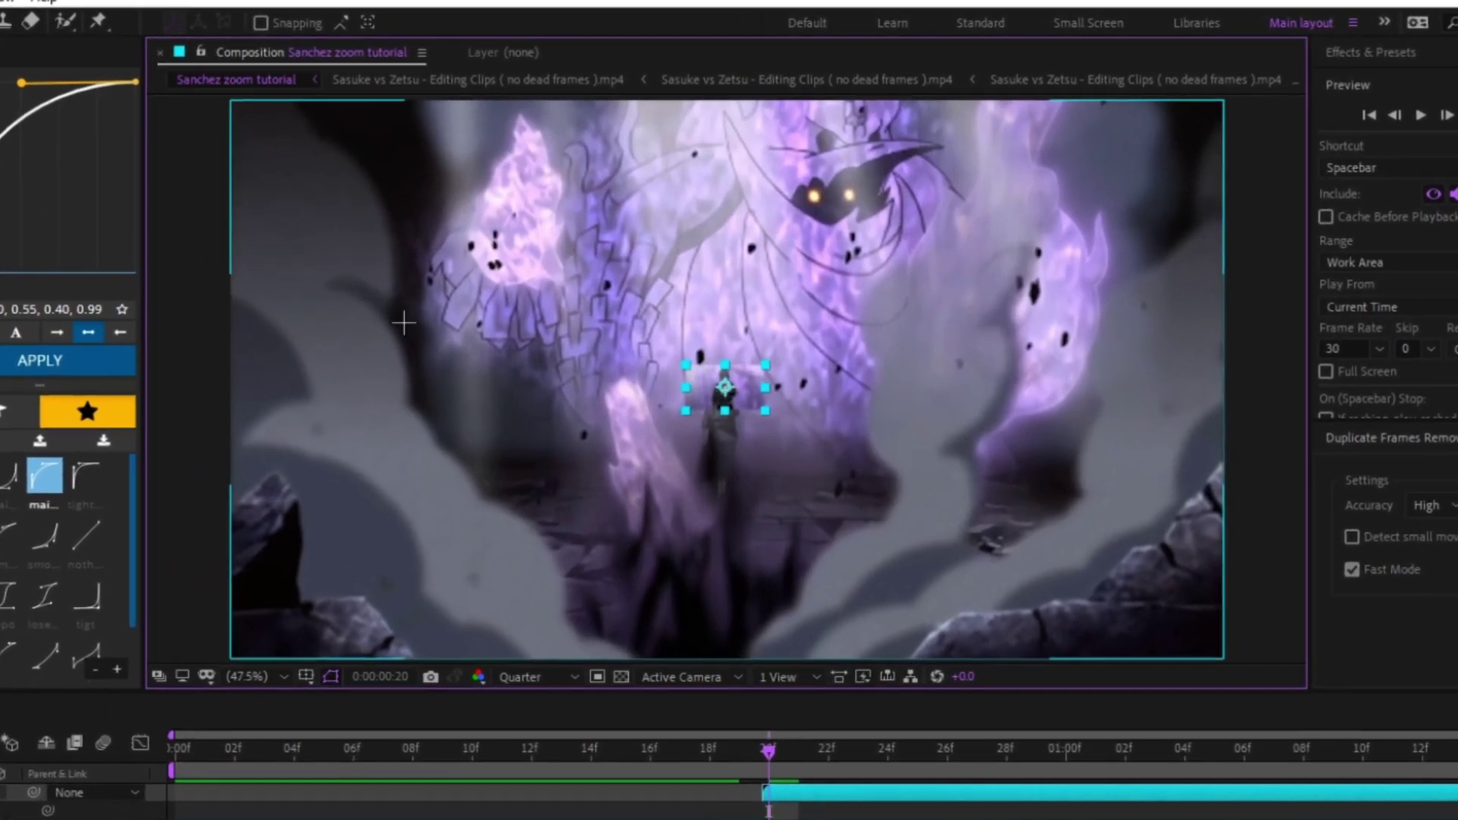
Set the preview resolution to Full and make Clip 2 semi-transparent to line it up with the figure behind it
scroll(747, 407, up, 1)
scroll(744, 411, up, 6)
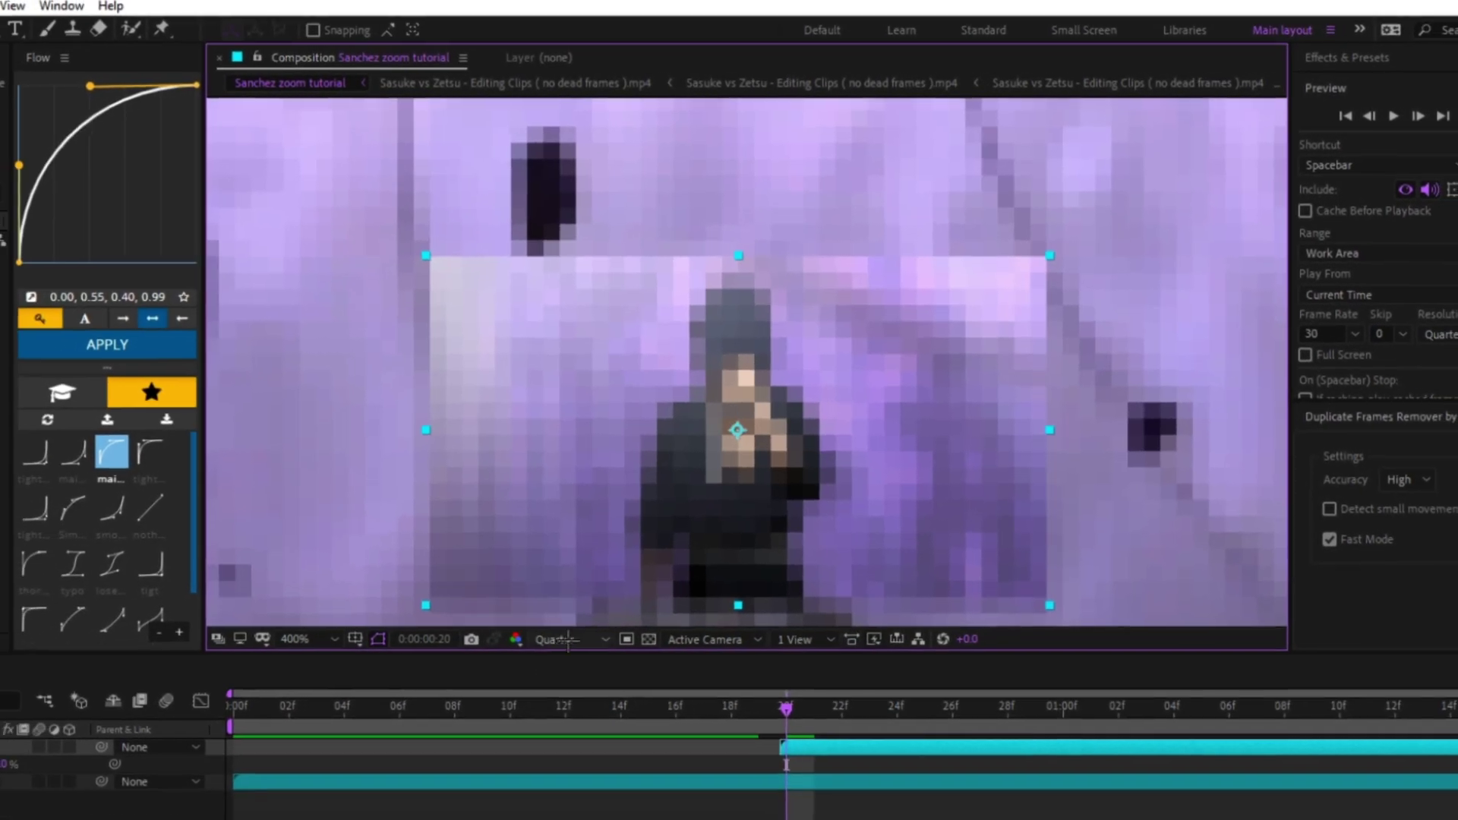
click(532, 679)
click(611, 627)
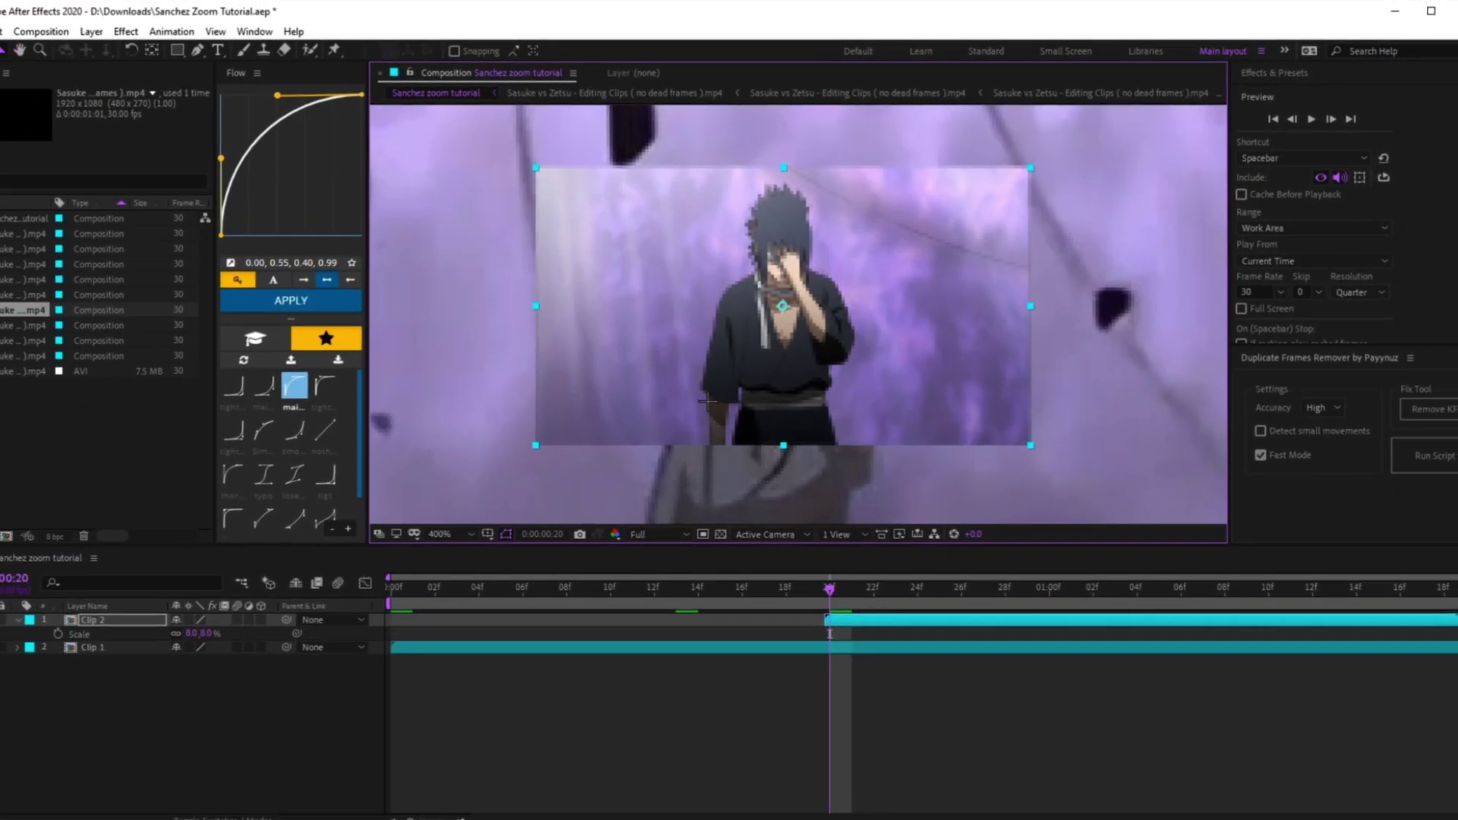
key(t)
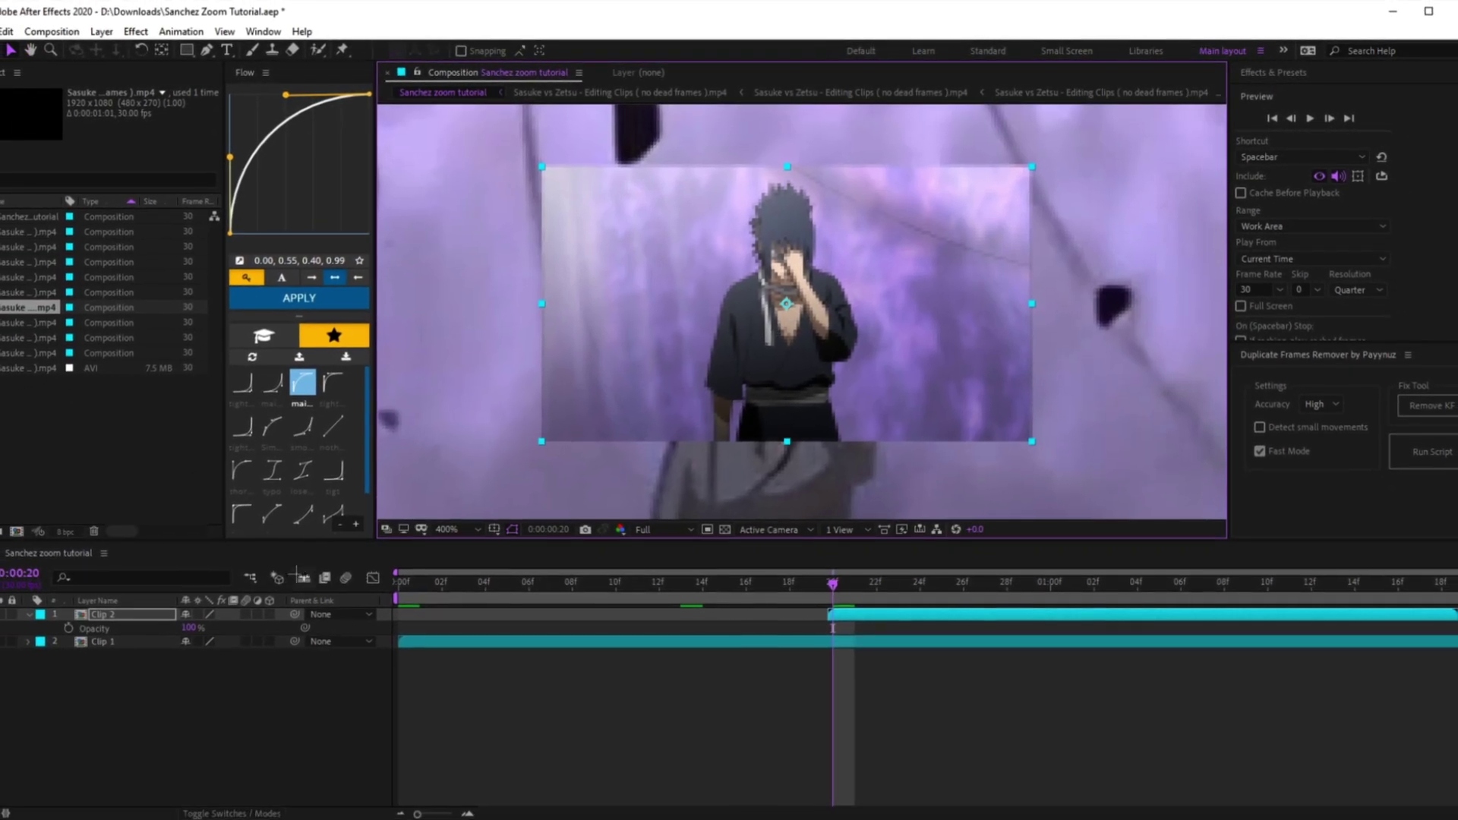
mouse_move(179, 635)
mouse_down()
mouse_move(157, 637)
mouse_move(171, 627)
mouse_up()
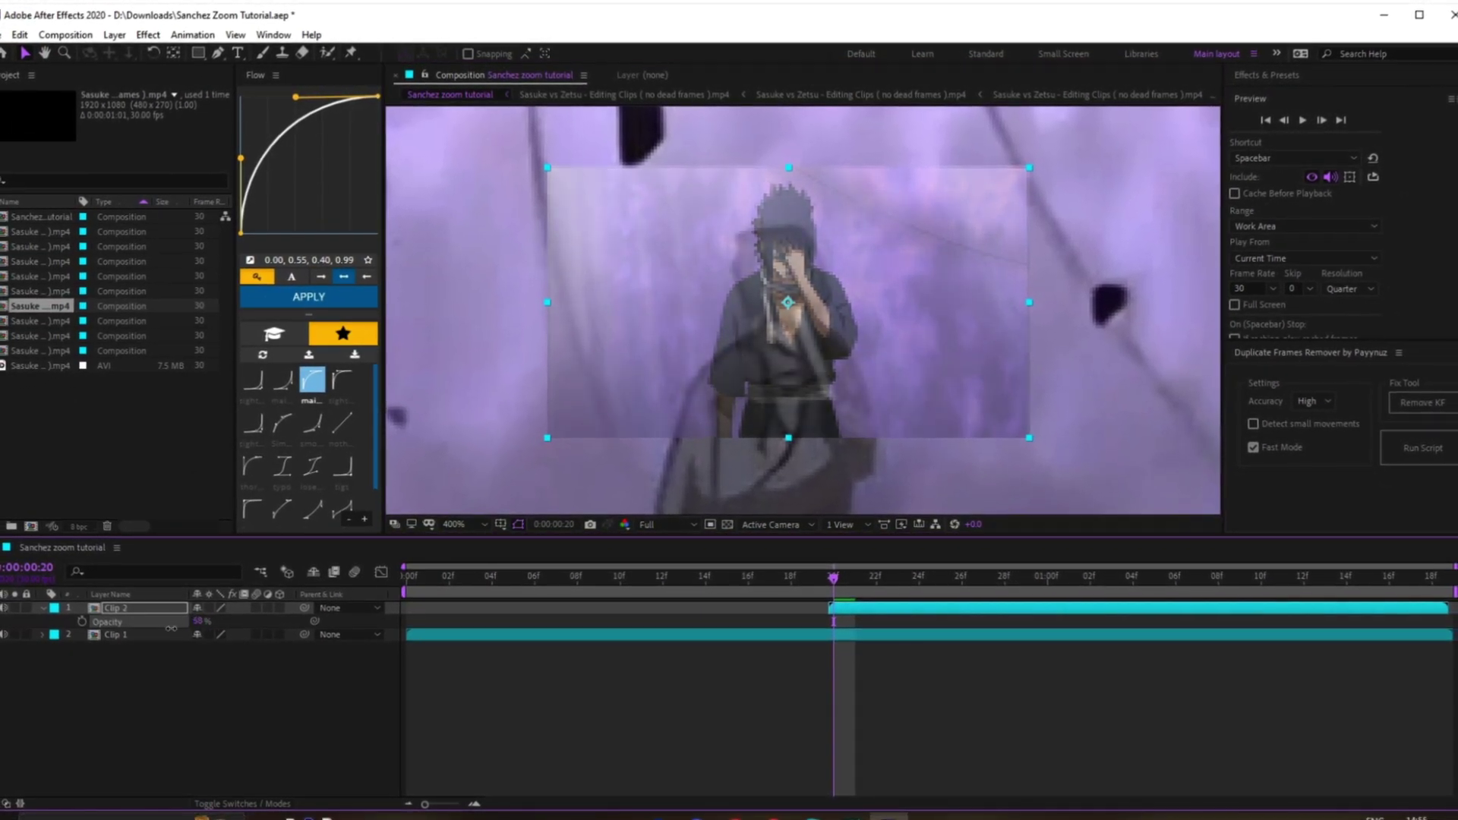
drag(791, 402, 779, 457)
Scale Clip 2 to 12% and reposition it over the figure in Clip 1
key(s)
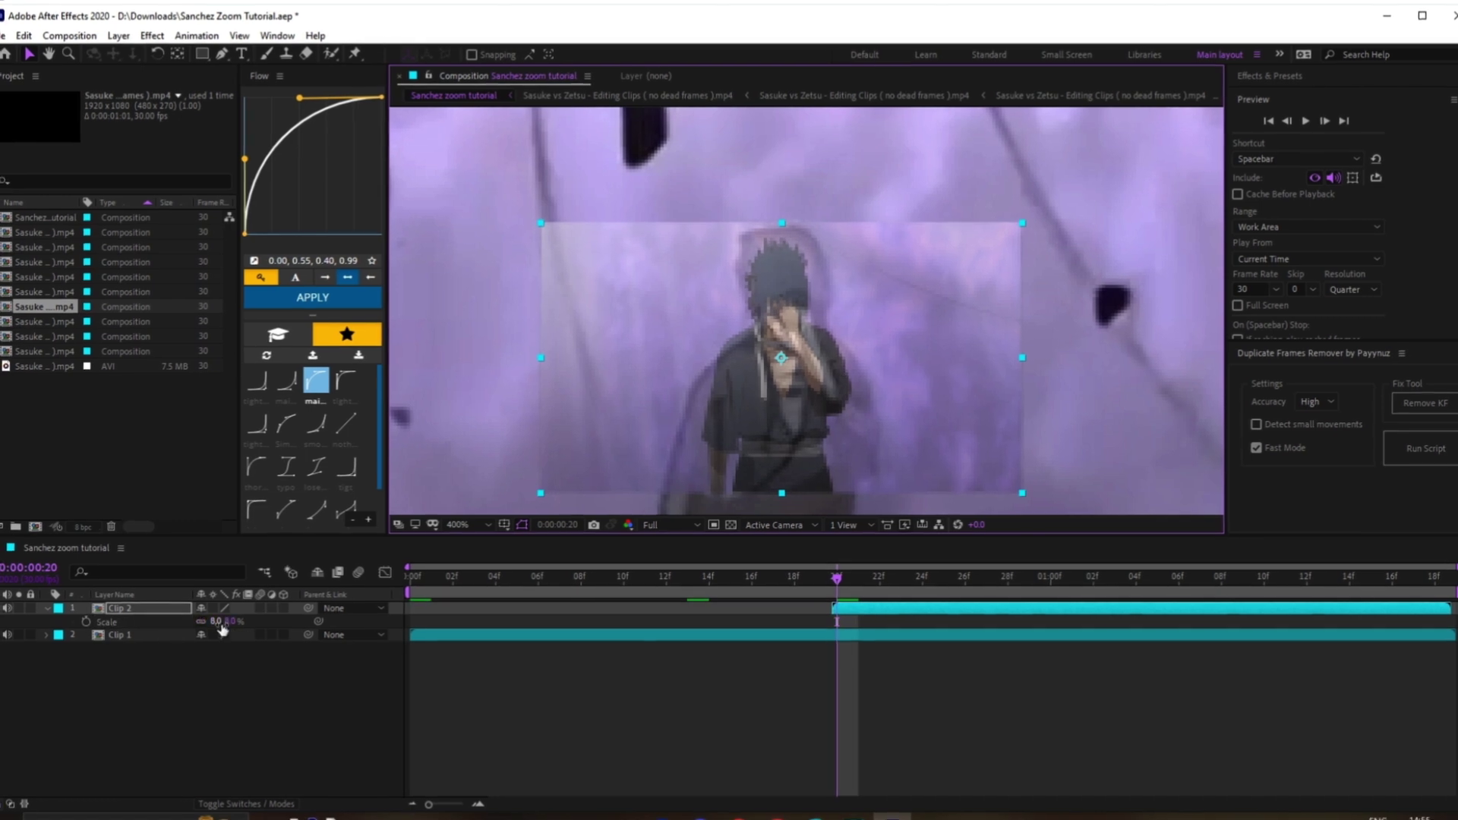
drag(228, 621, 233, 621)
drag(726, 413, 730, 445)
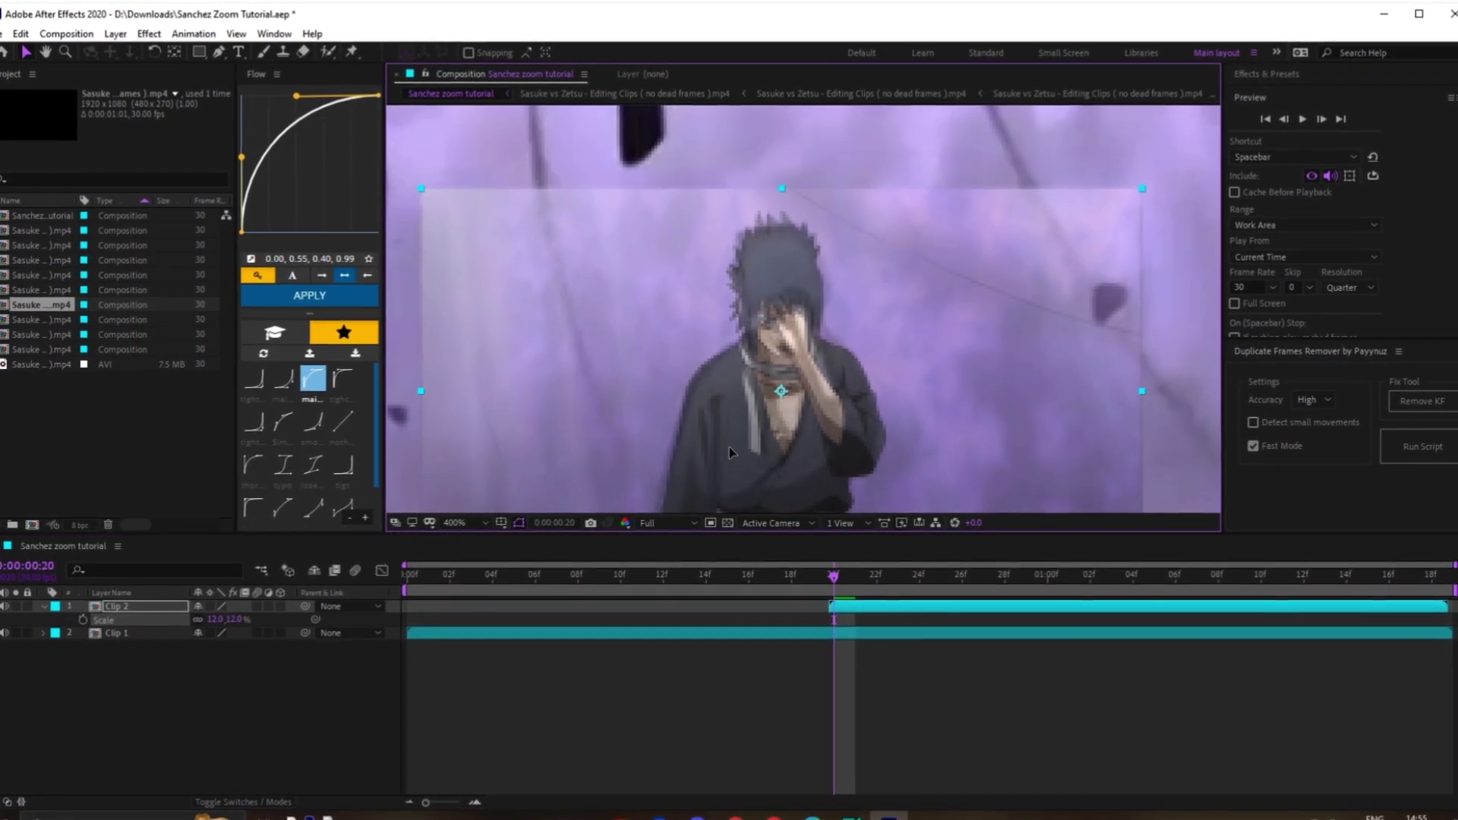
click(540, 606)
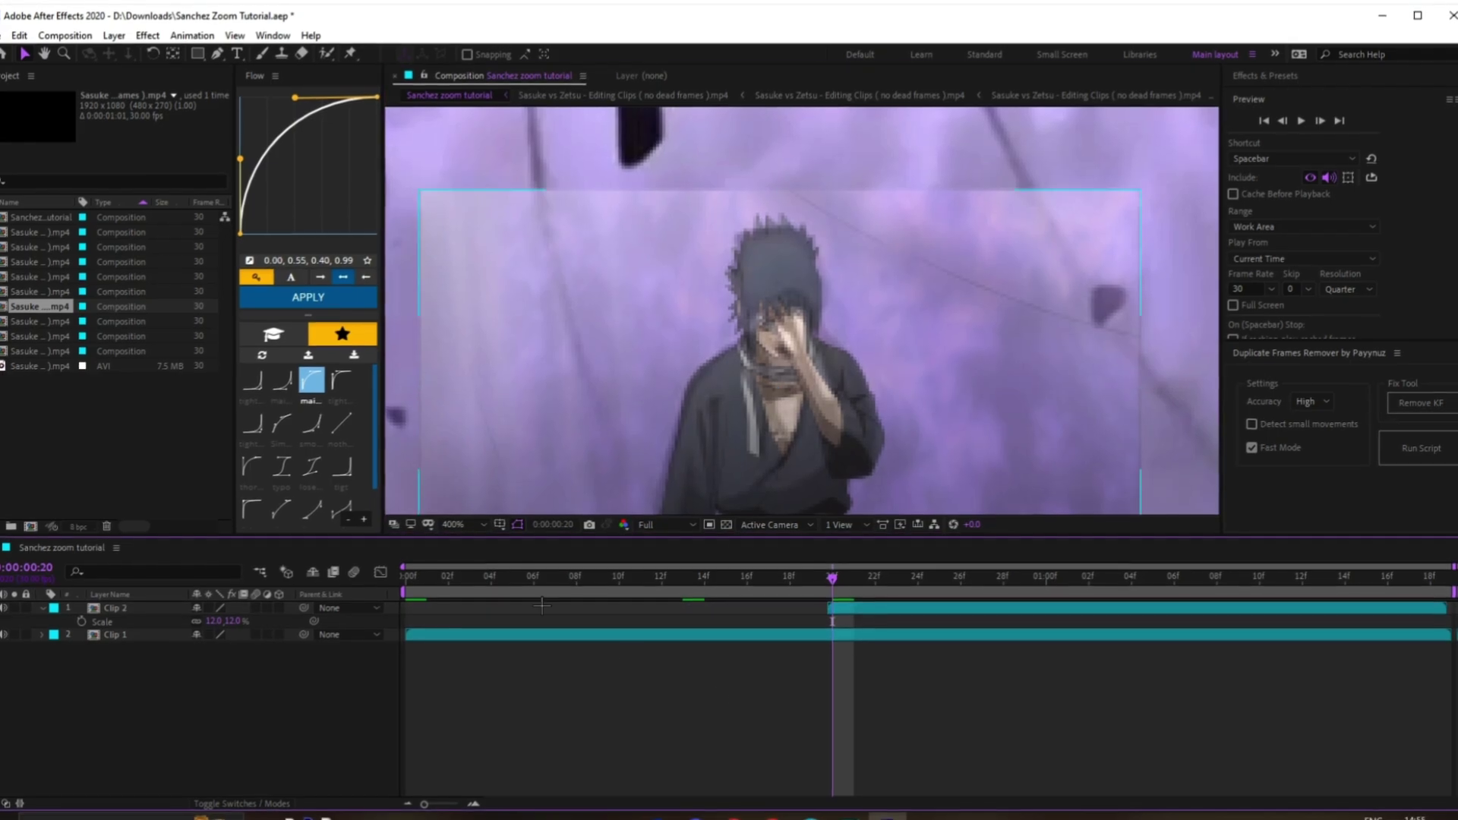
Move Clip 2 upward to match the figure behind it and restore its opacity to 100%
click(152, 608)
drag(196, 621, 271, 631)
drag(675, 392, 674, 274)
drag(198, 621, 180, 620)
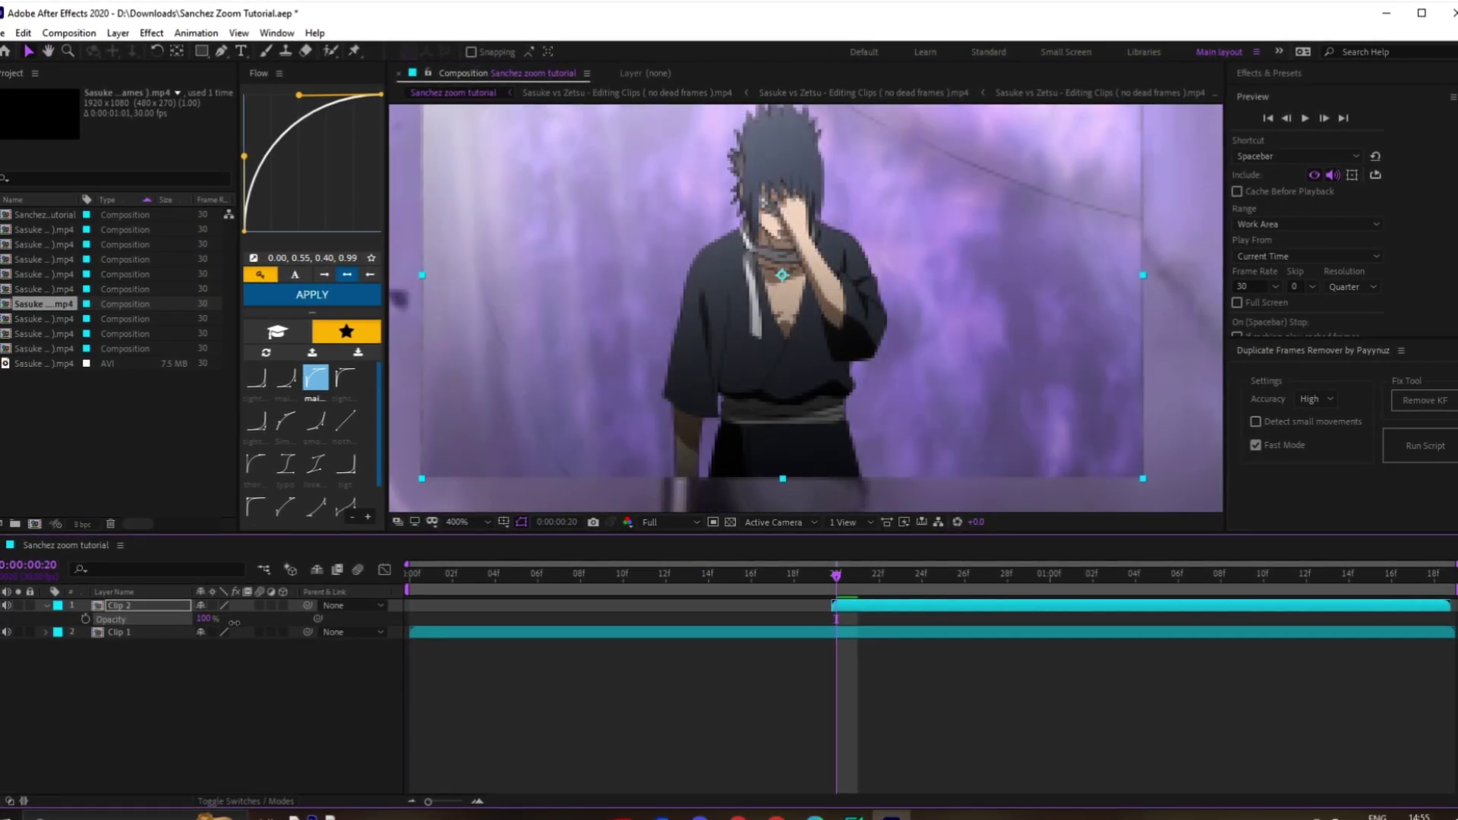
Draw a circular mask around the character on Clip 2 and feather it by 279 pixels
scroll(751, 408, down, 2)
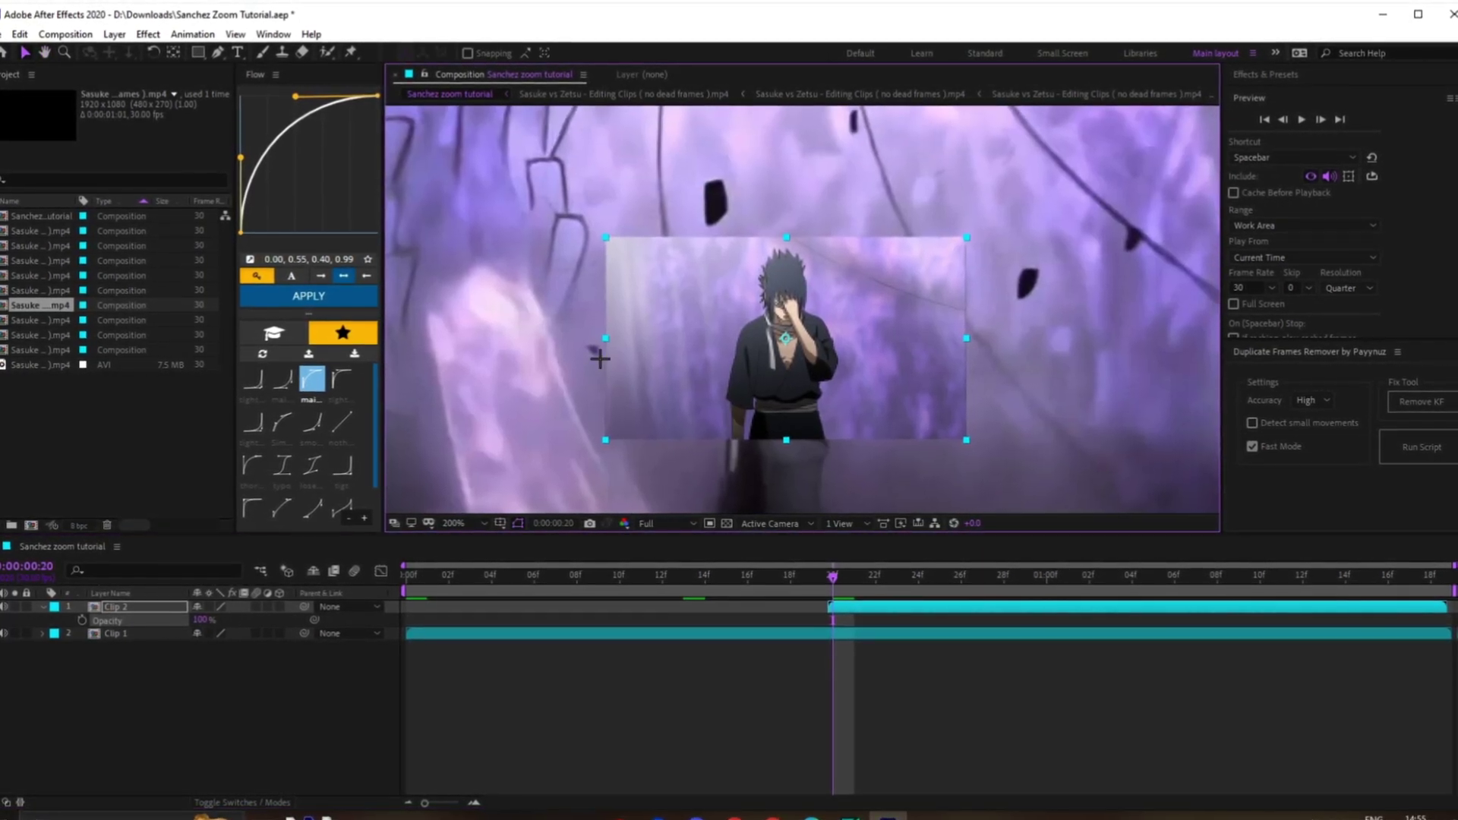
click(199, 51)
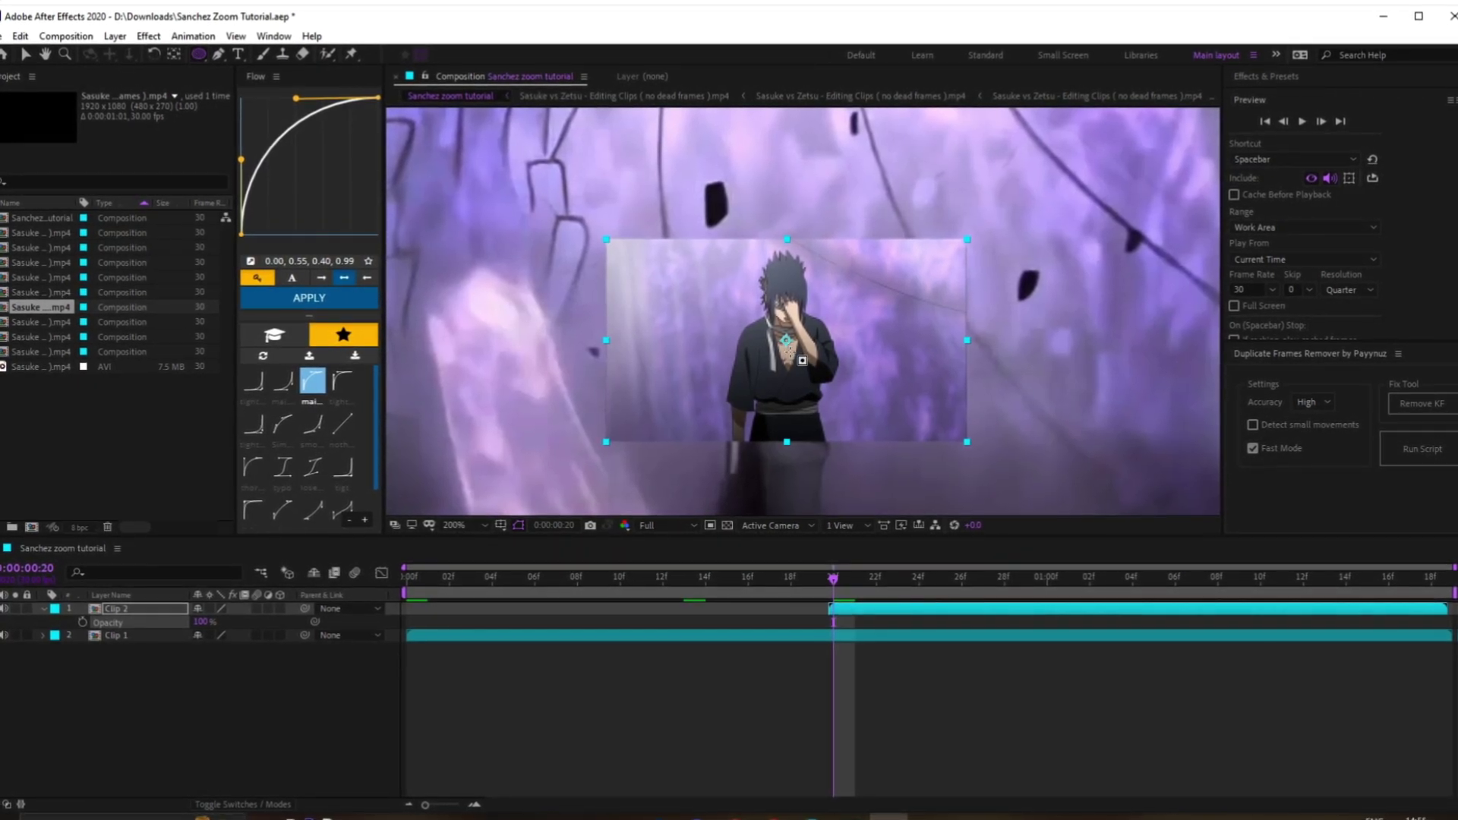
drag(789, 339, 835, 387)
drag(858, 225, 859, 243)
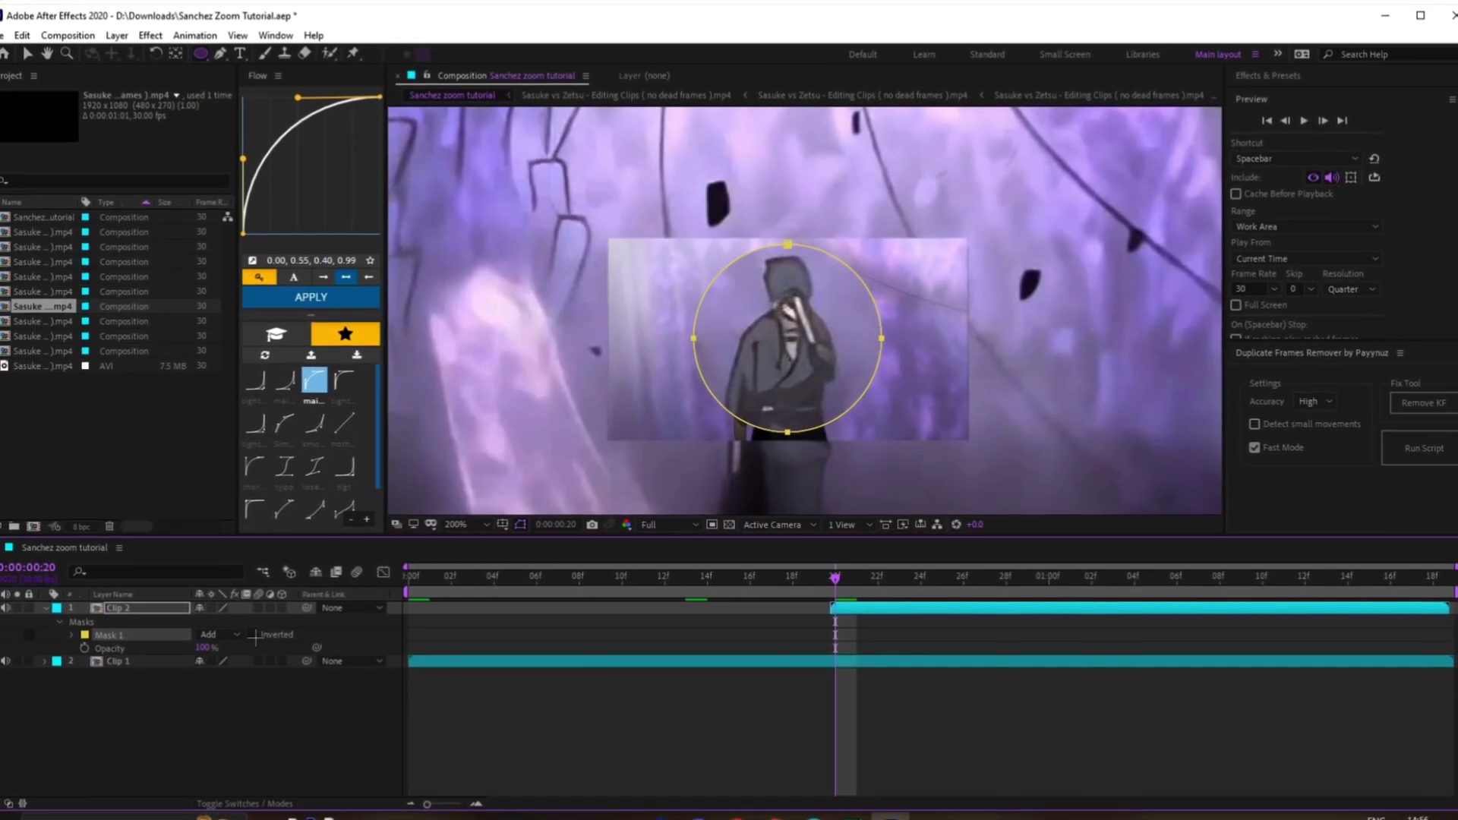
click(72, 633)
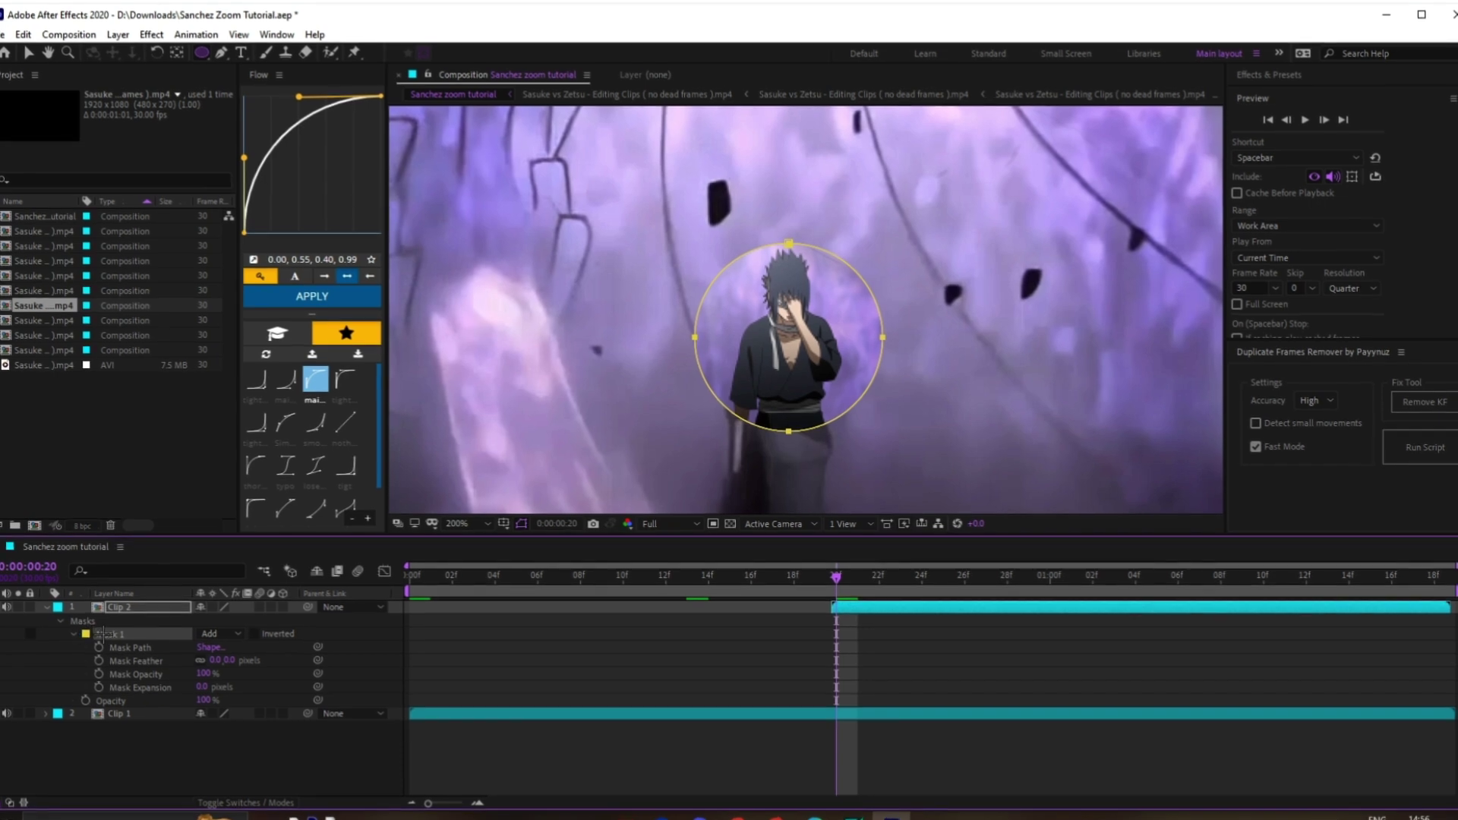
drag(214, 662, 437, 667)
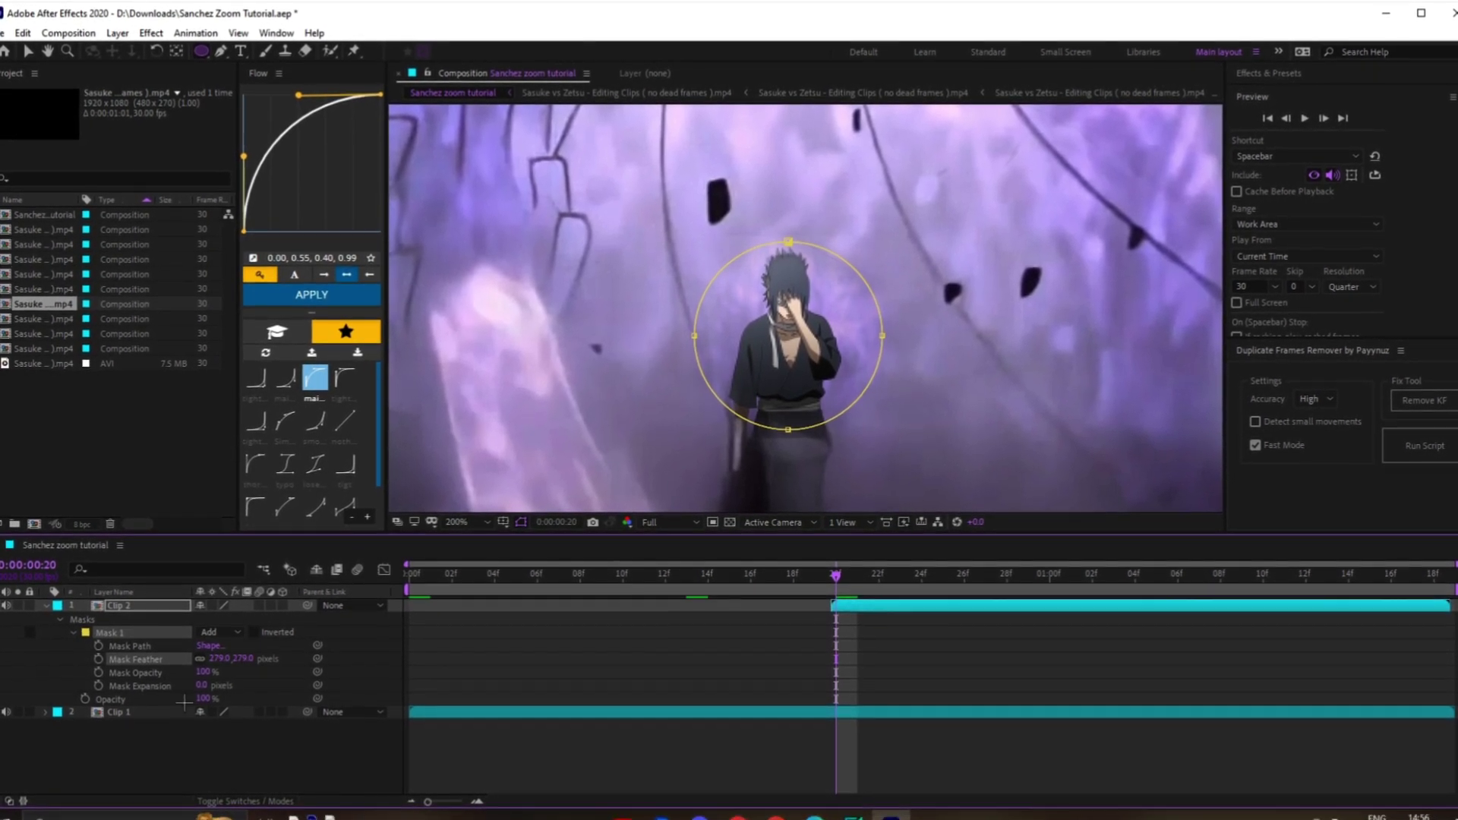
Keyframe Clip 2's mask expansion at frame 20 with a value of -507 pixels
click(99, 681)
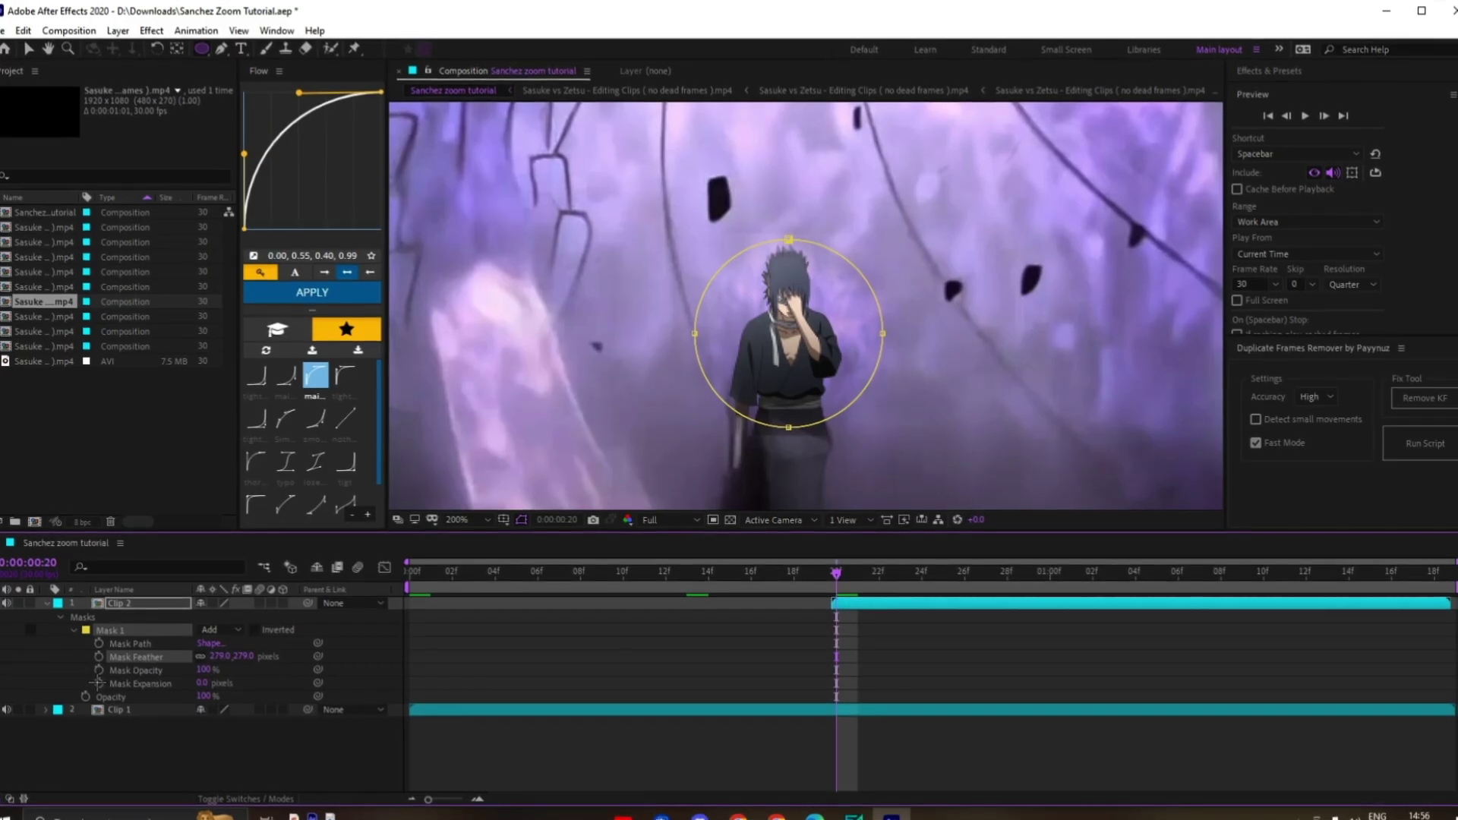
drag(199, 691, 69, 712)
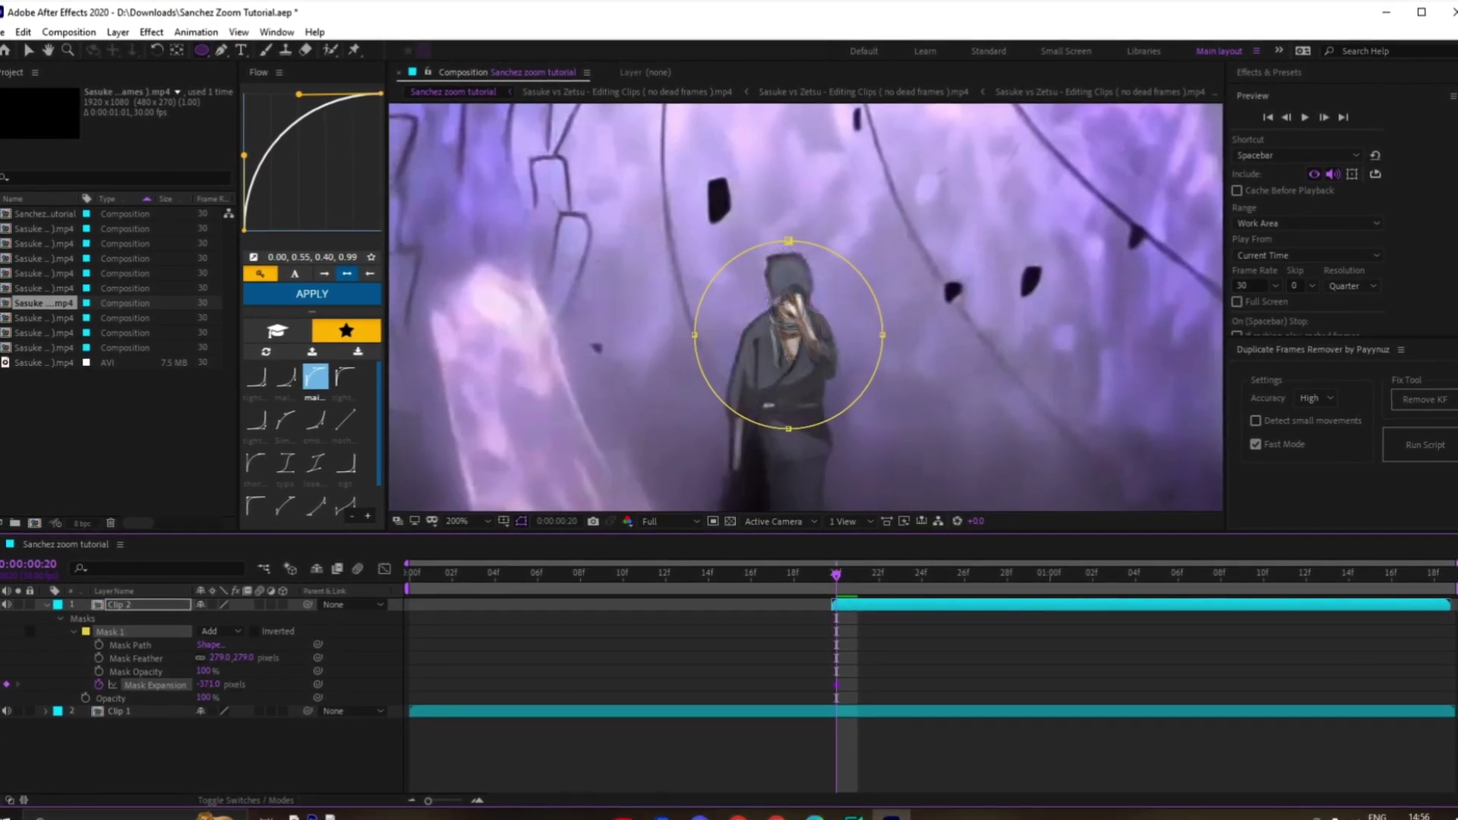
drag(206, 685, 92, 694)
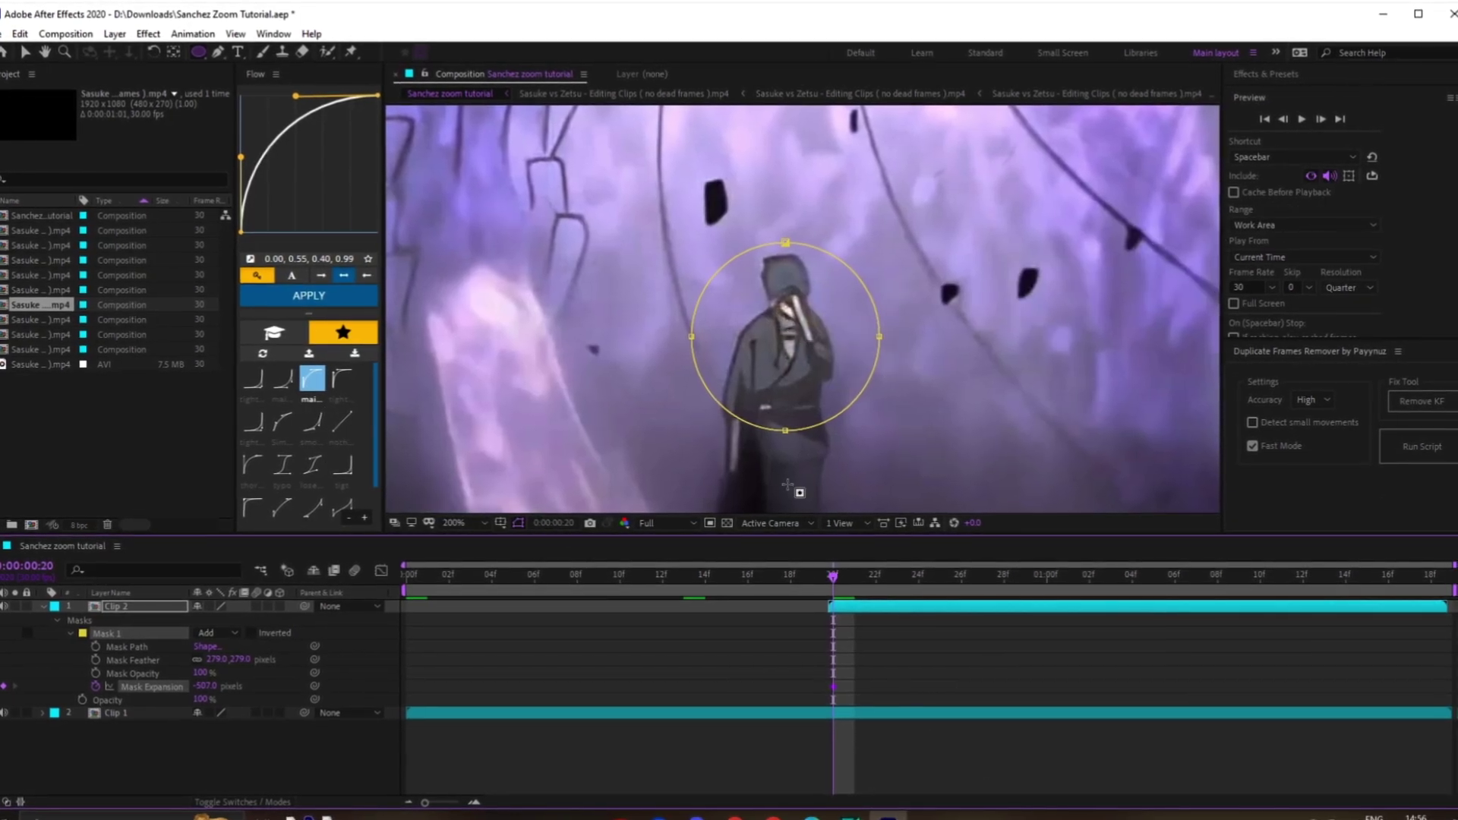
Set Clip 2's mask expansion to 540 pixels at 0:00:01:18 near the end of the clip
drag(1105, 613, 1429, 635)
click(1338, 638)
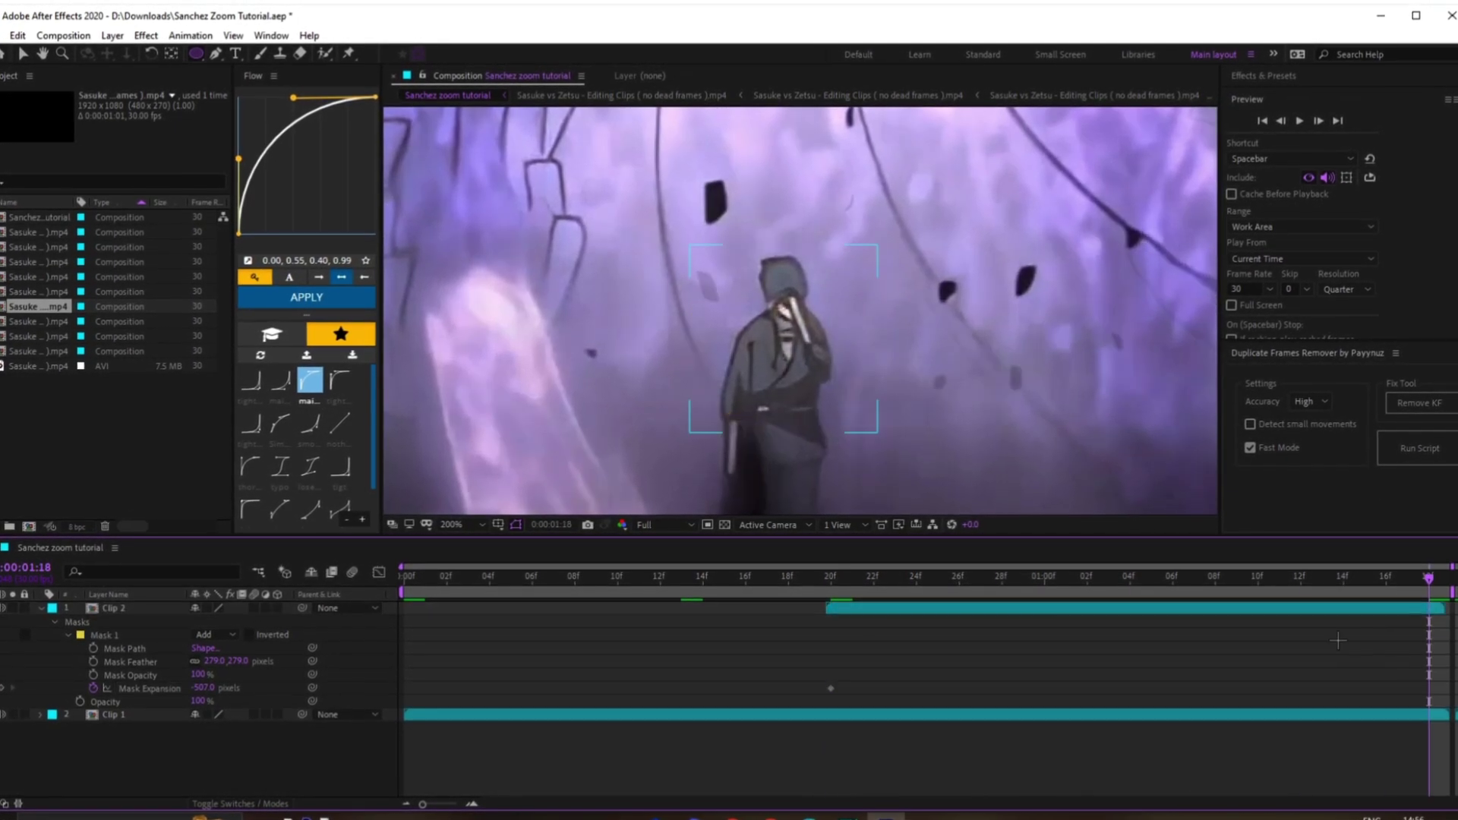
drag(201, 691, 625, 689)
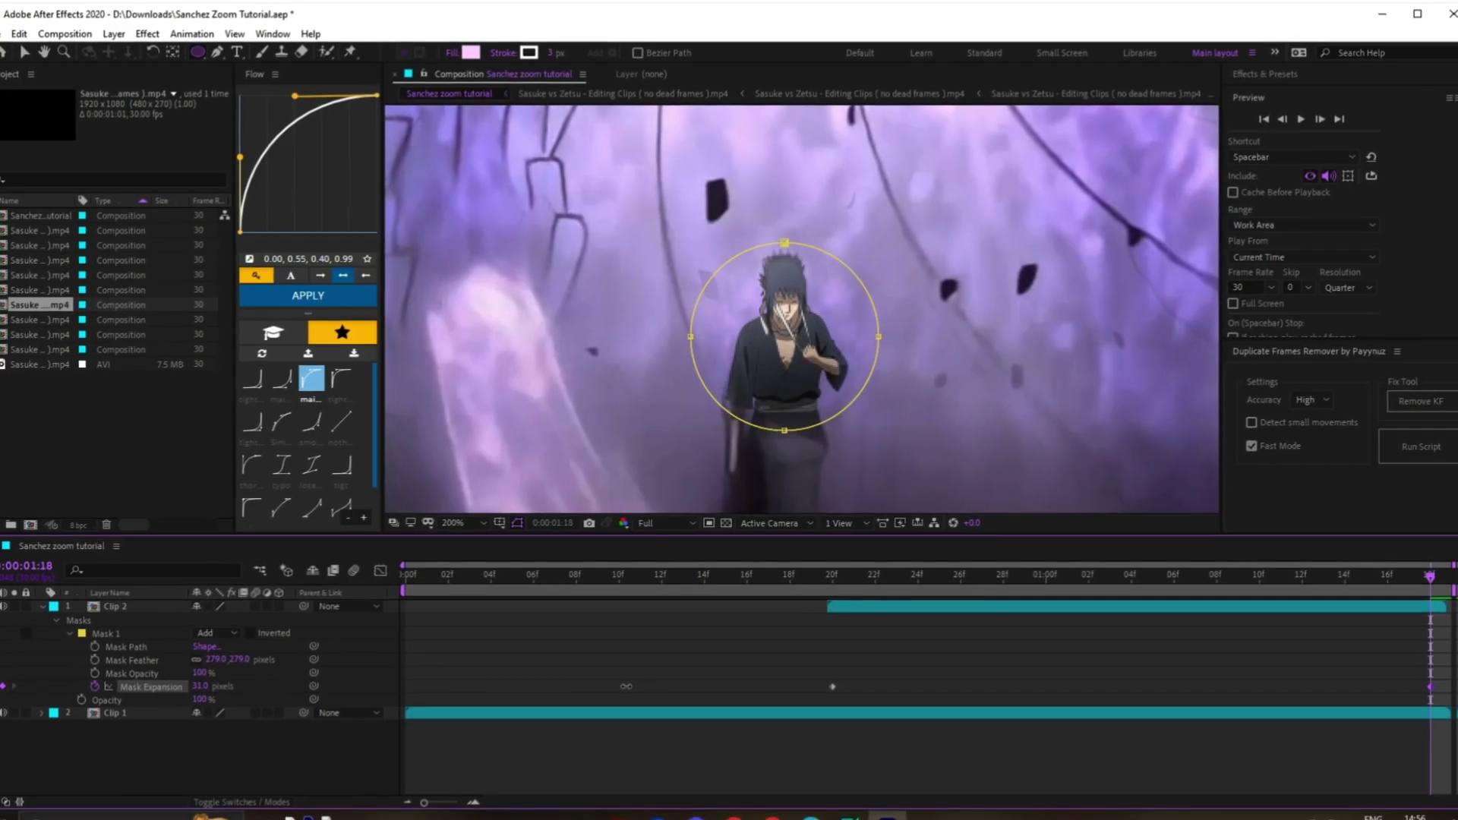
drag(827, 678, 929, 673)
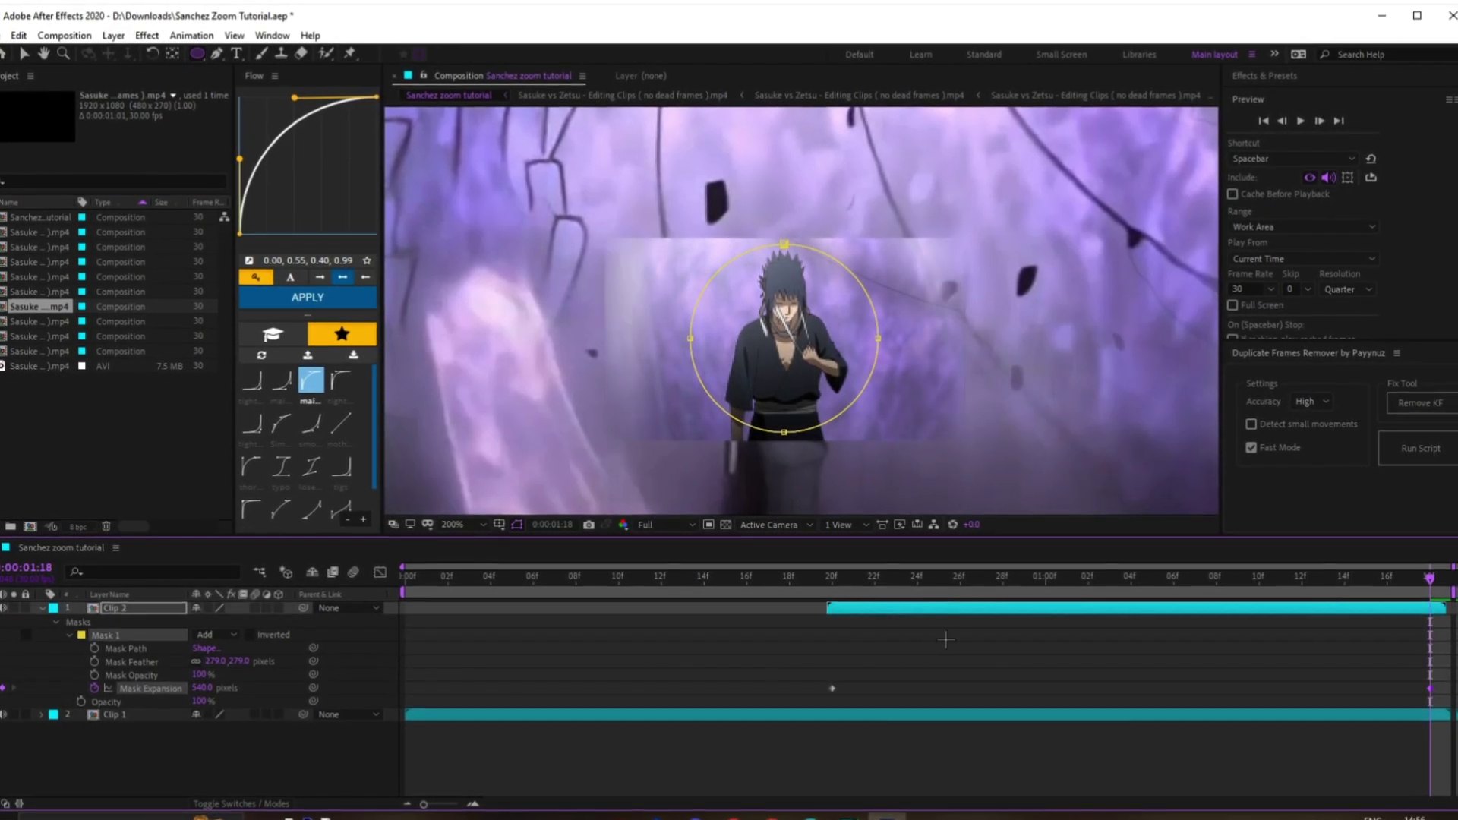
Fit the composition view up to 100% and play back the mask reveal
key(space)
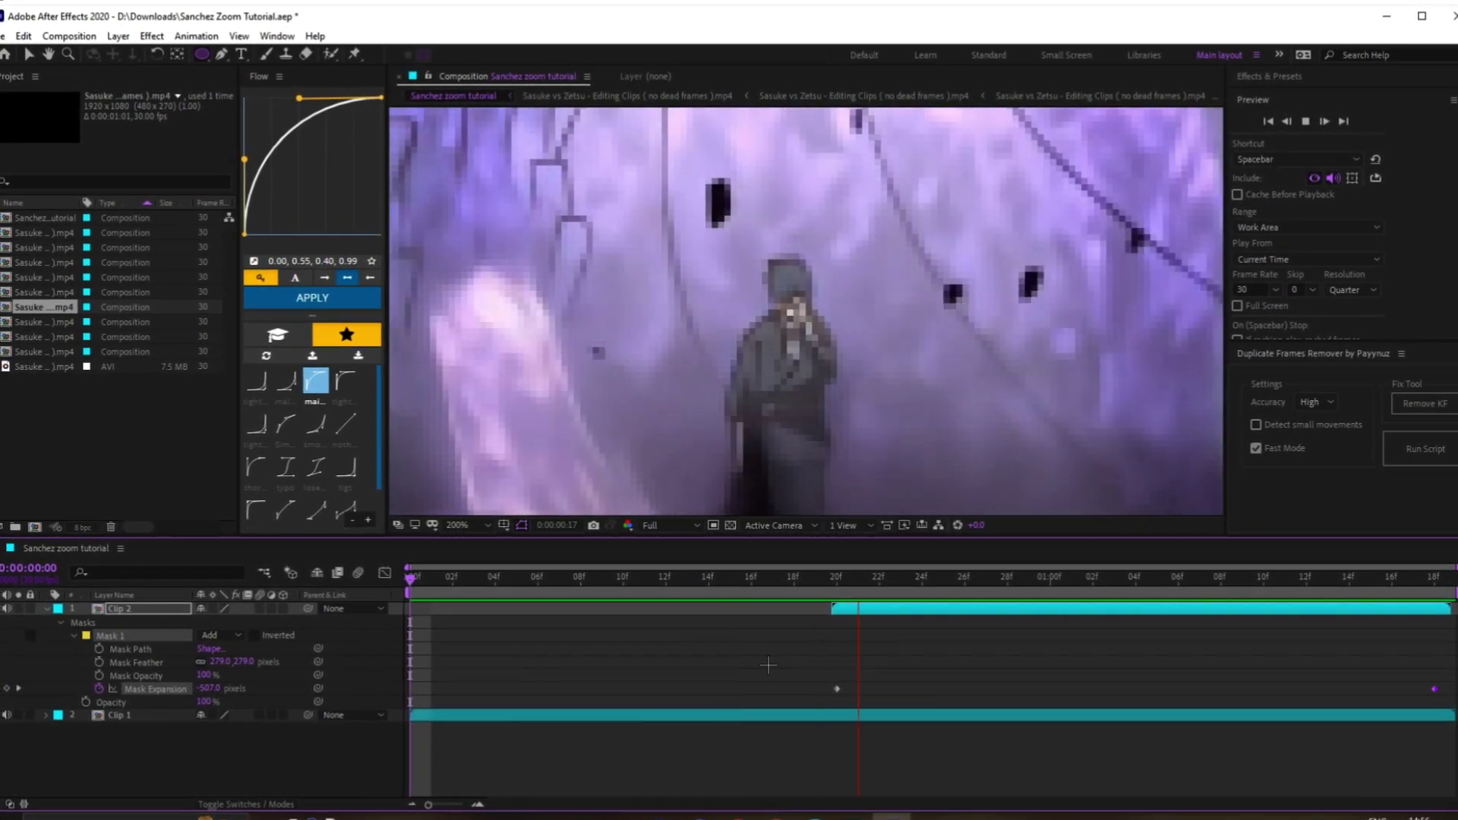
key(space)
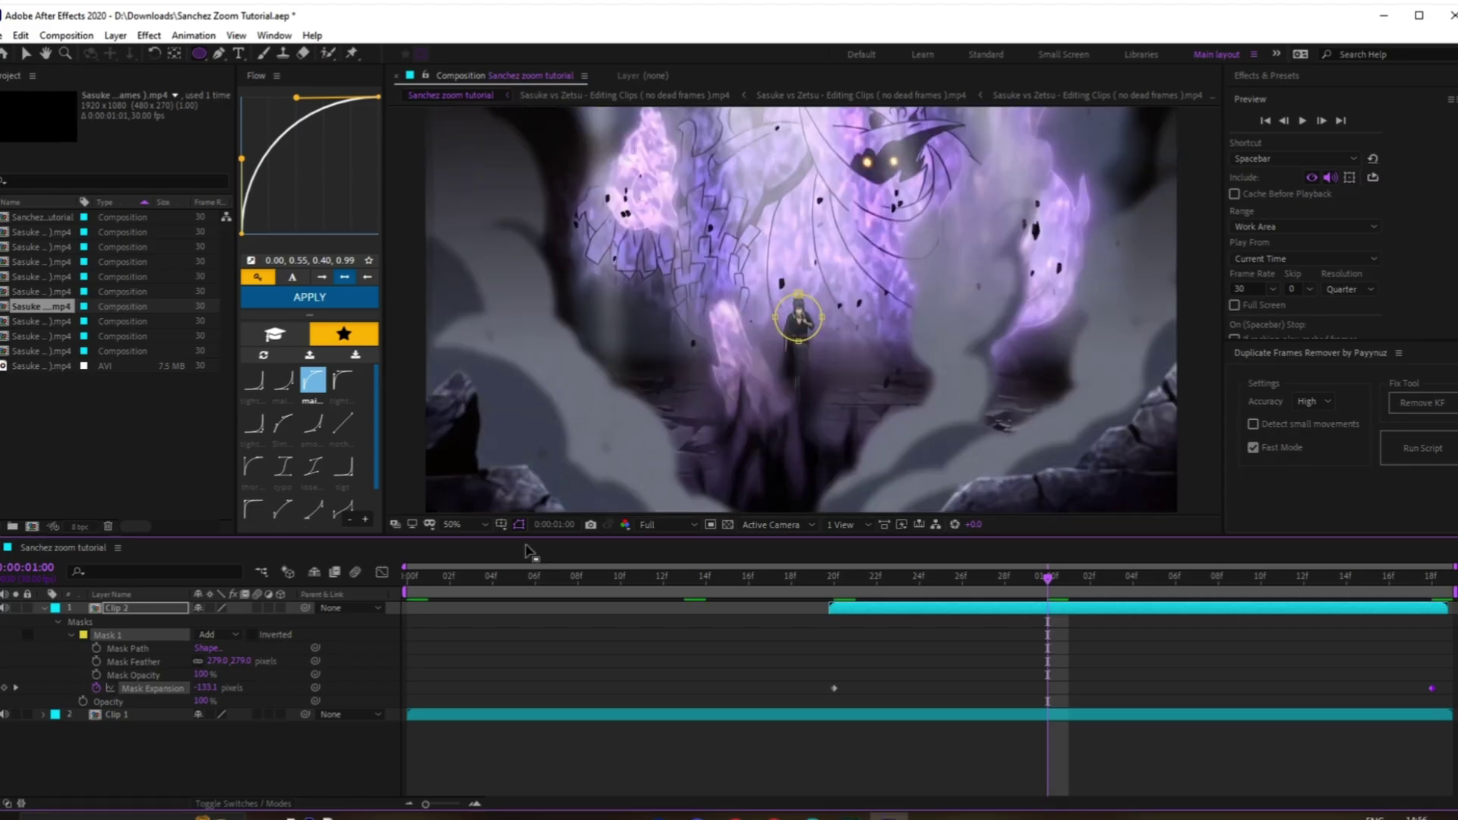
click(467, 524)
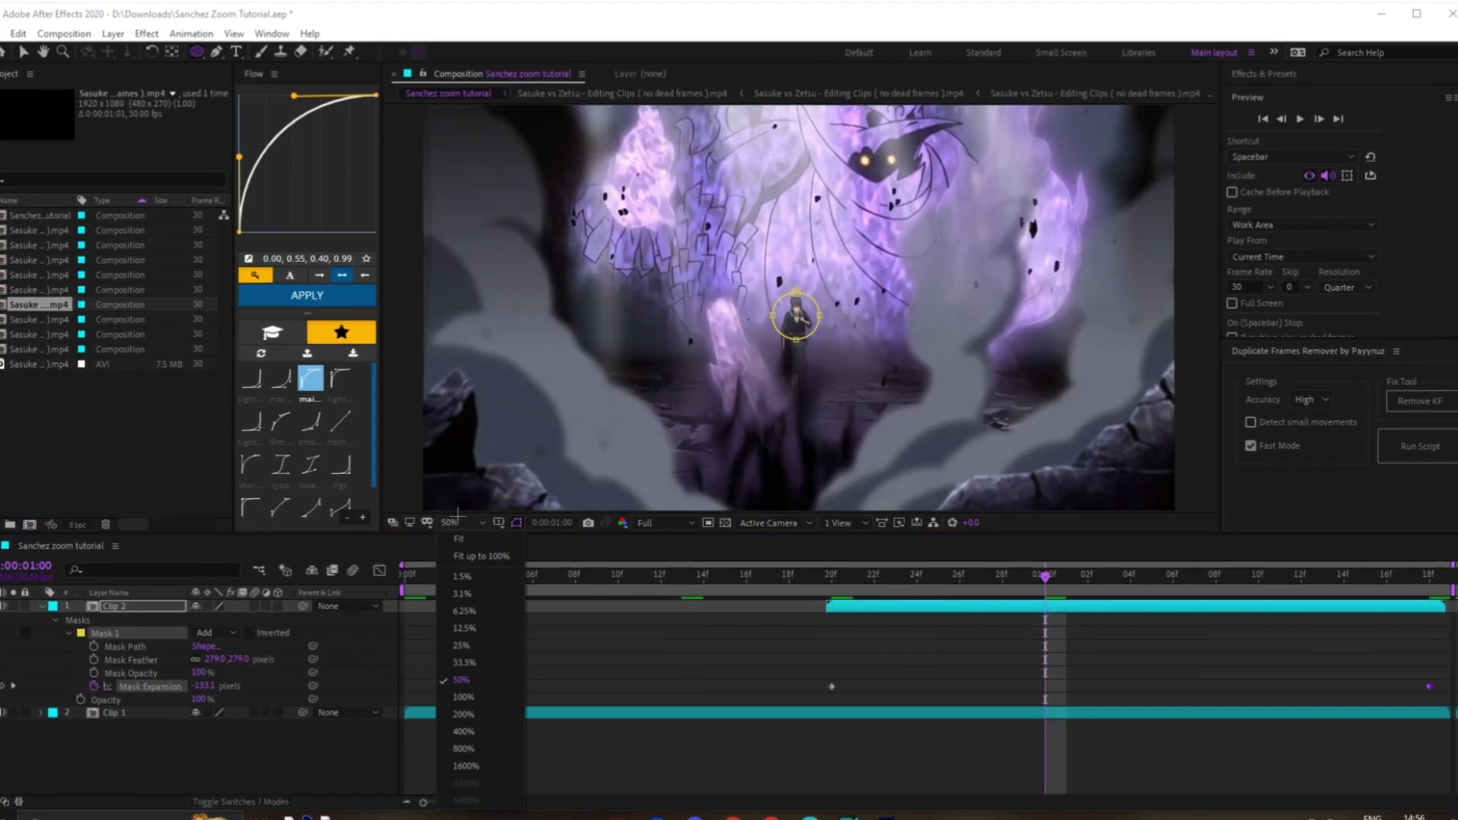
click(487, 556)
click(663, 660)
key(space)
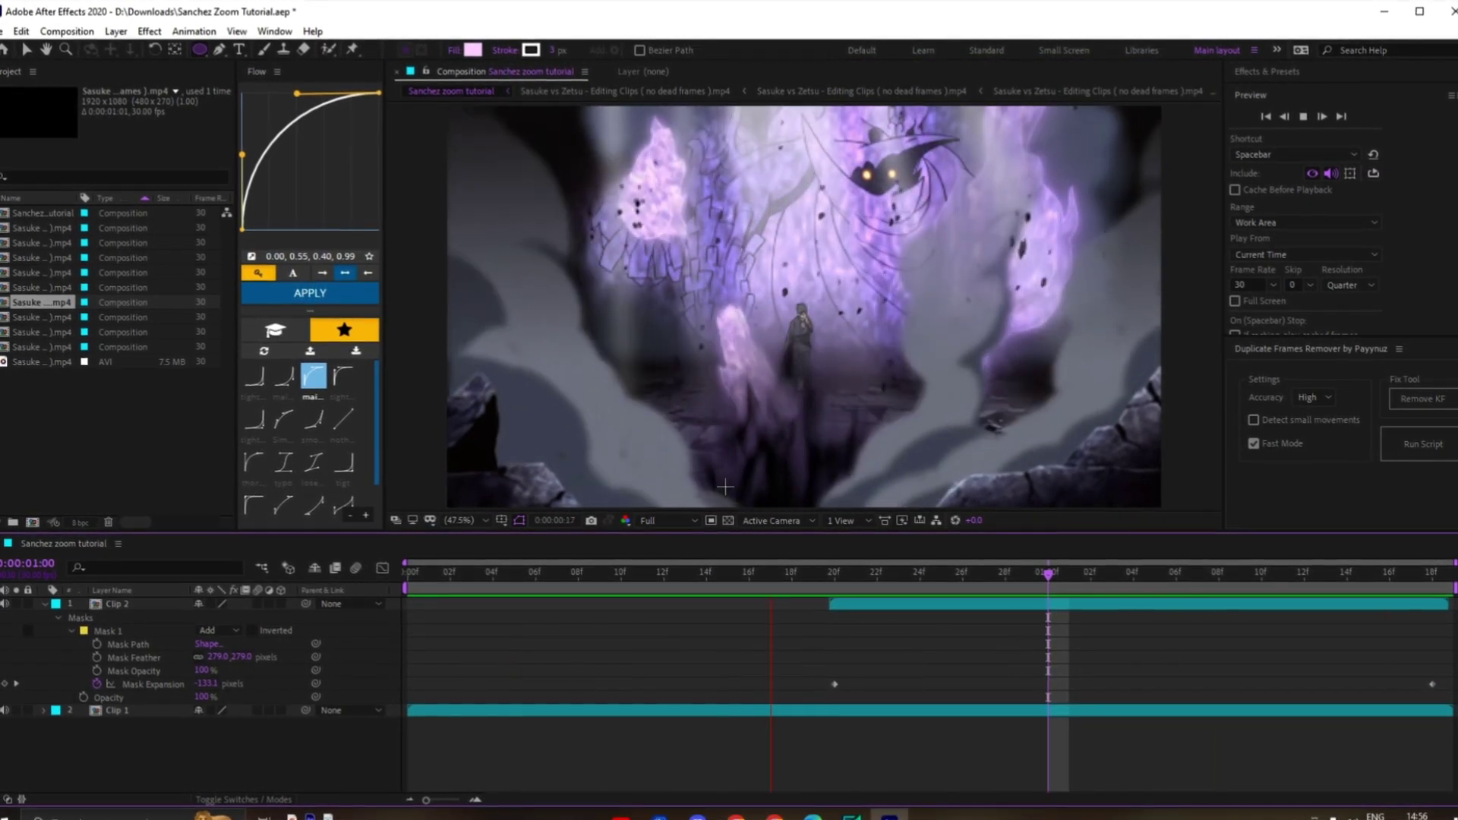
key(space)
Ease both mask expansion keyframes and shape their Flow curve to 0.05, 0.13, 0.67, 1.00
drag(774, 687, 1438, 708)
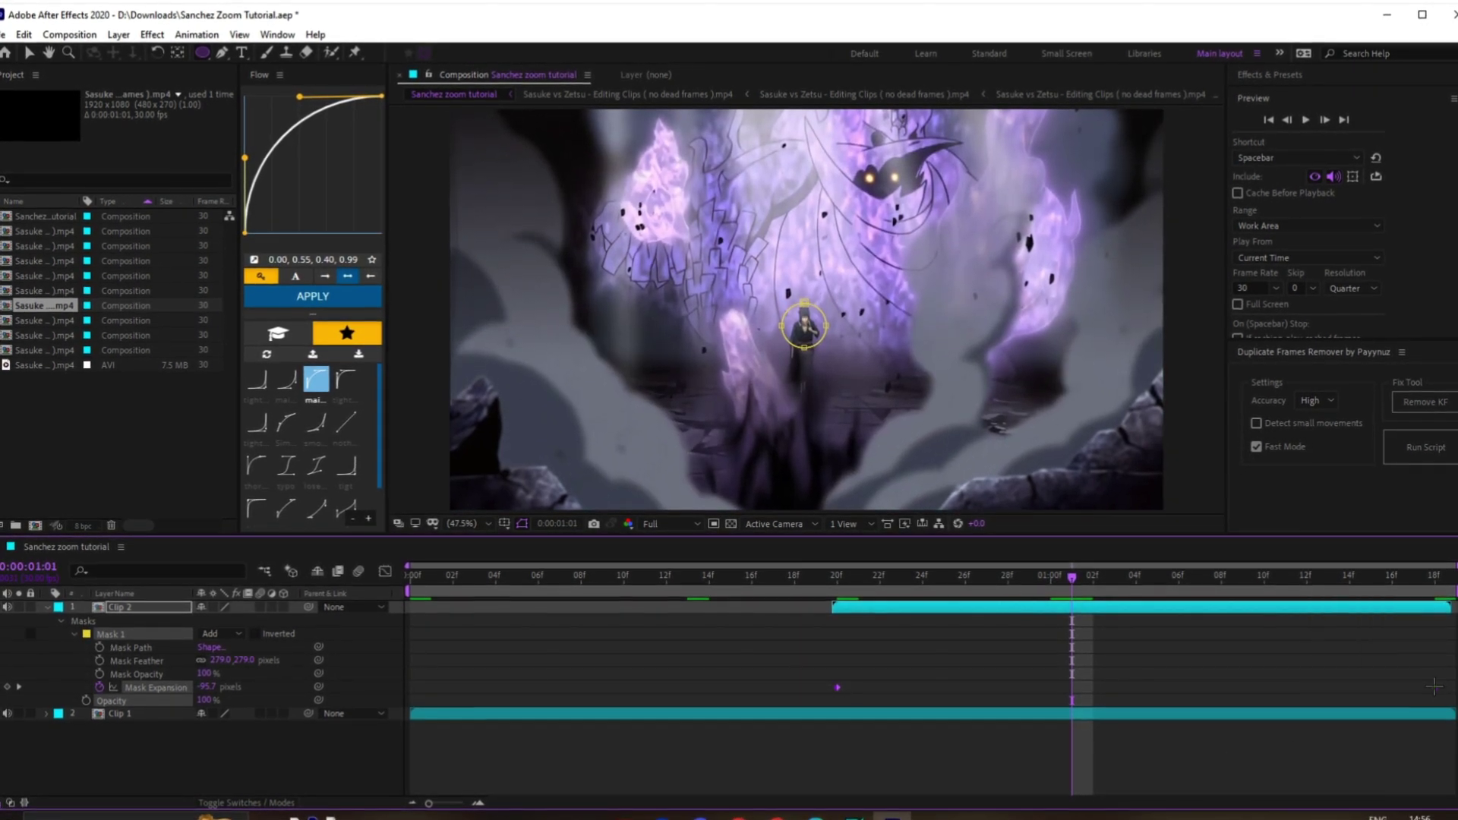
drag(760, 590, 686, 590)
key(space)
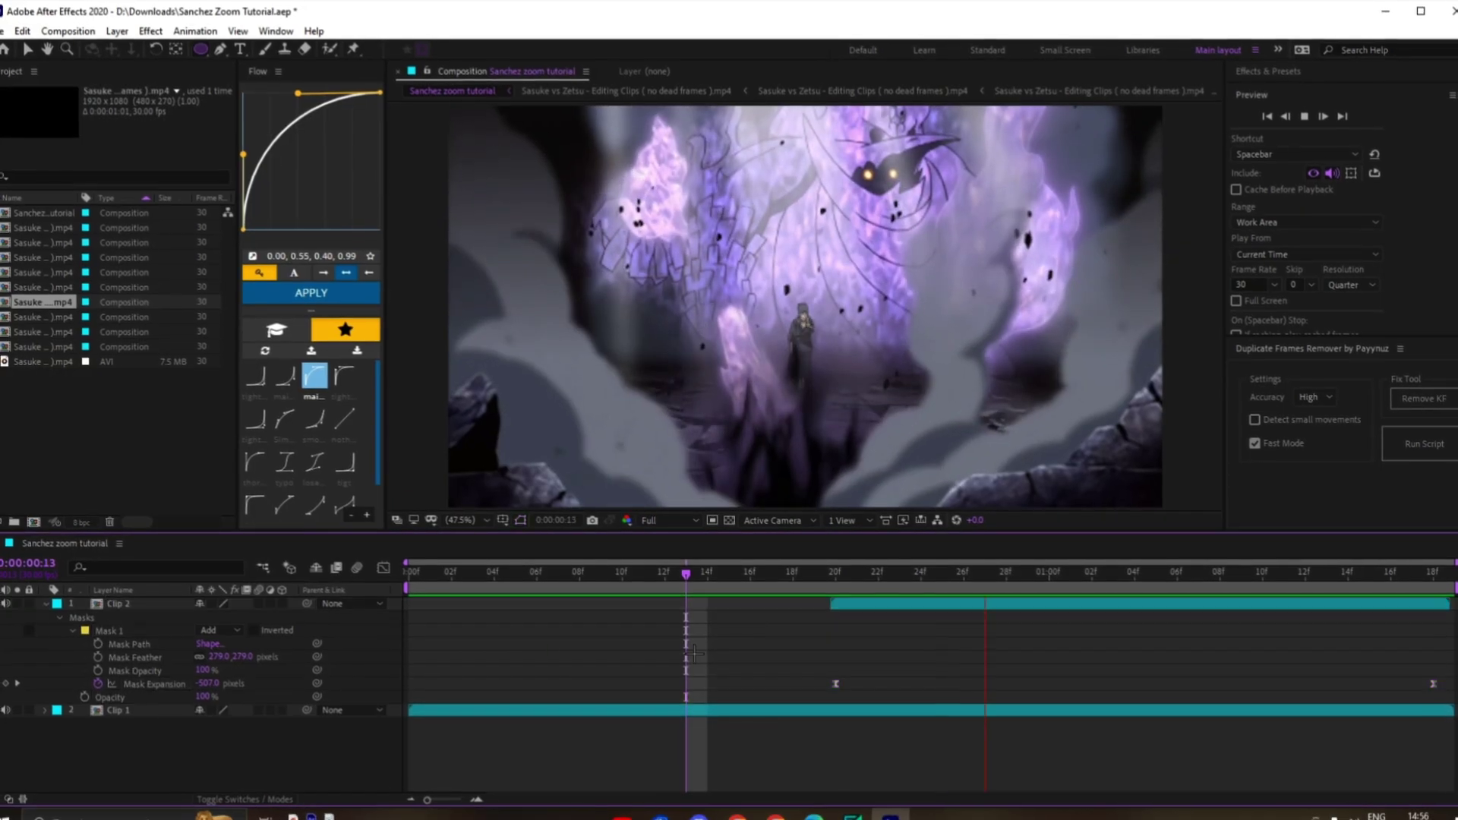
click(251, 263)
drag(285, 234, 248, 217)
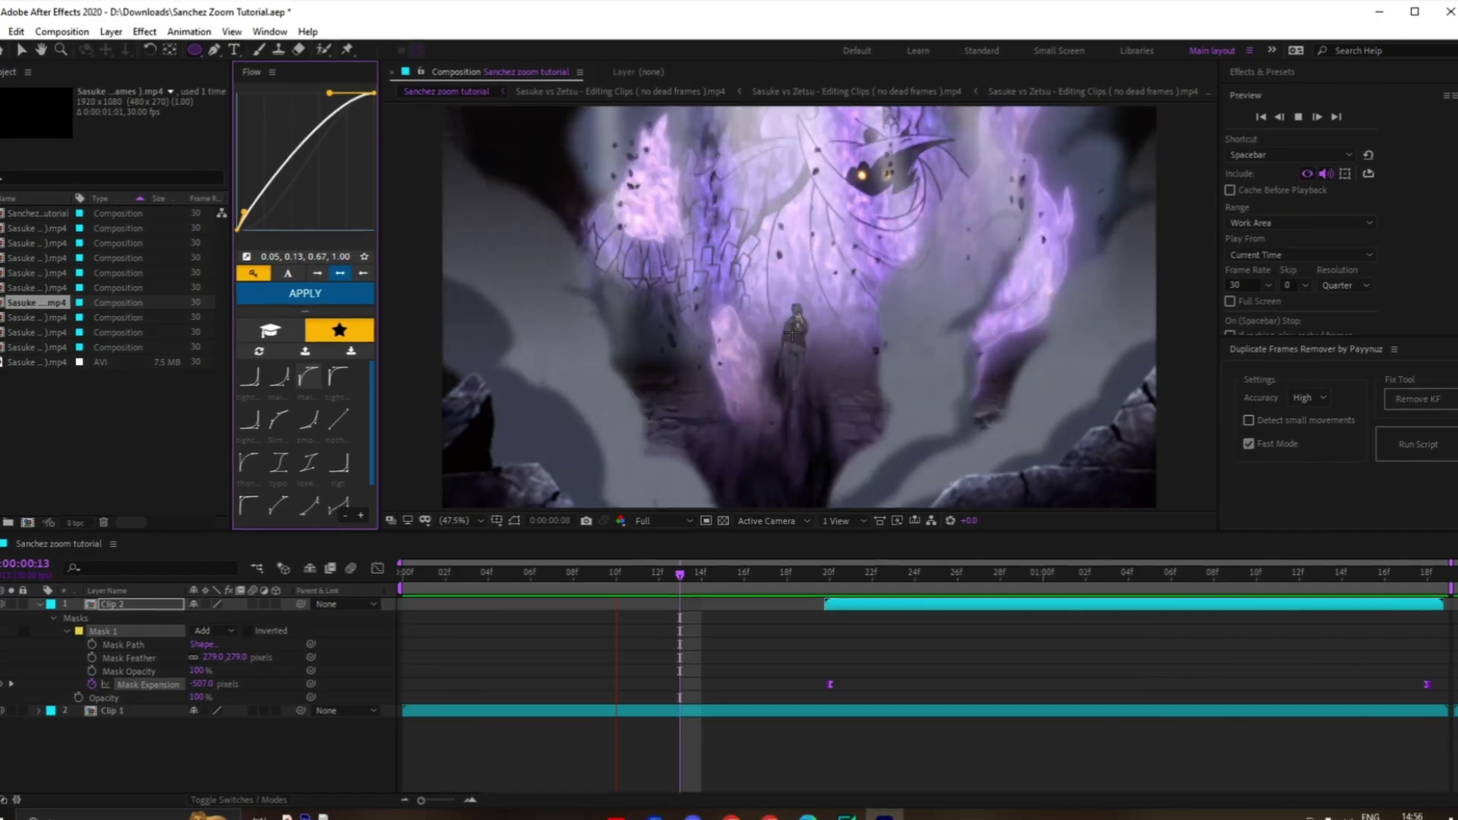
click(740, 638)
Create a null object as Clip 2's parent and extend the null back to the start of the composition
drag(836, 573, 916, 605)
click(883, 599)
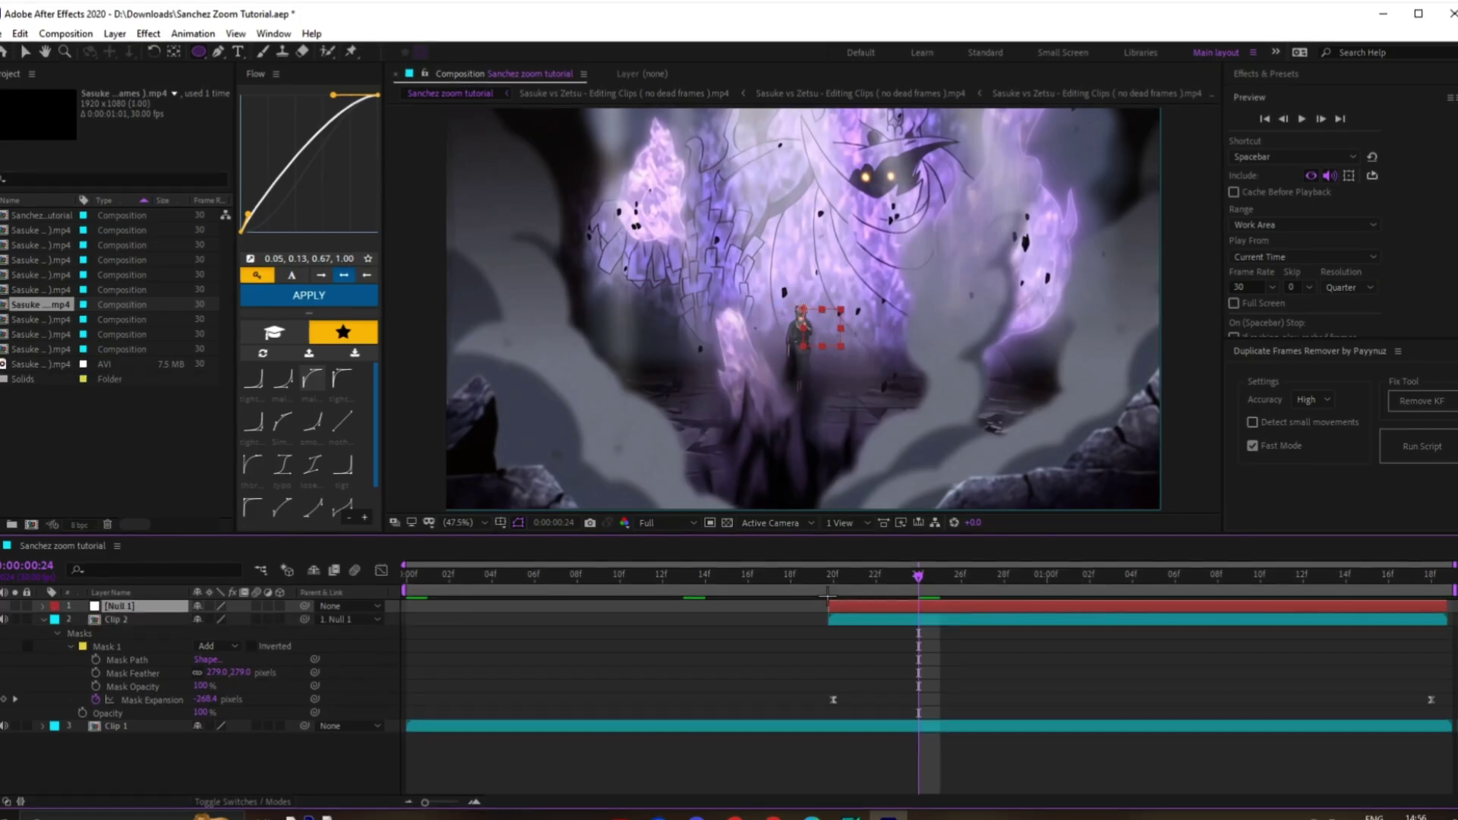
drag(829, 577, 662, 577)
drag(423, 627, 407, 627)
Parent Clip 1 to the null object
click(760, 638)
click(841, 620)
click(663, 607)
click(528, 724)
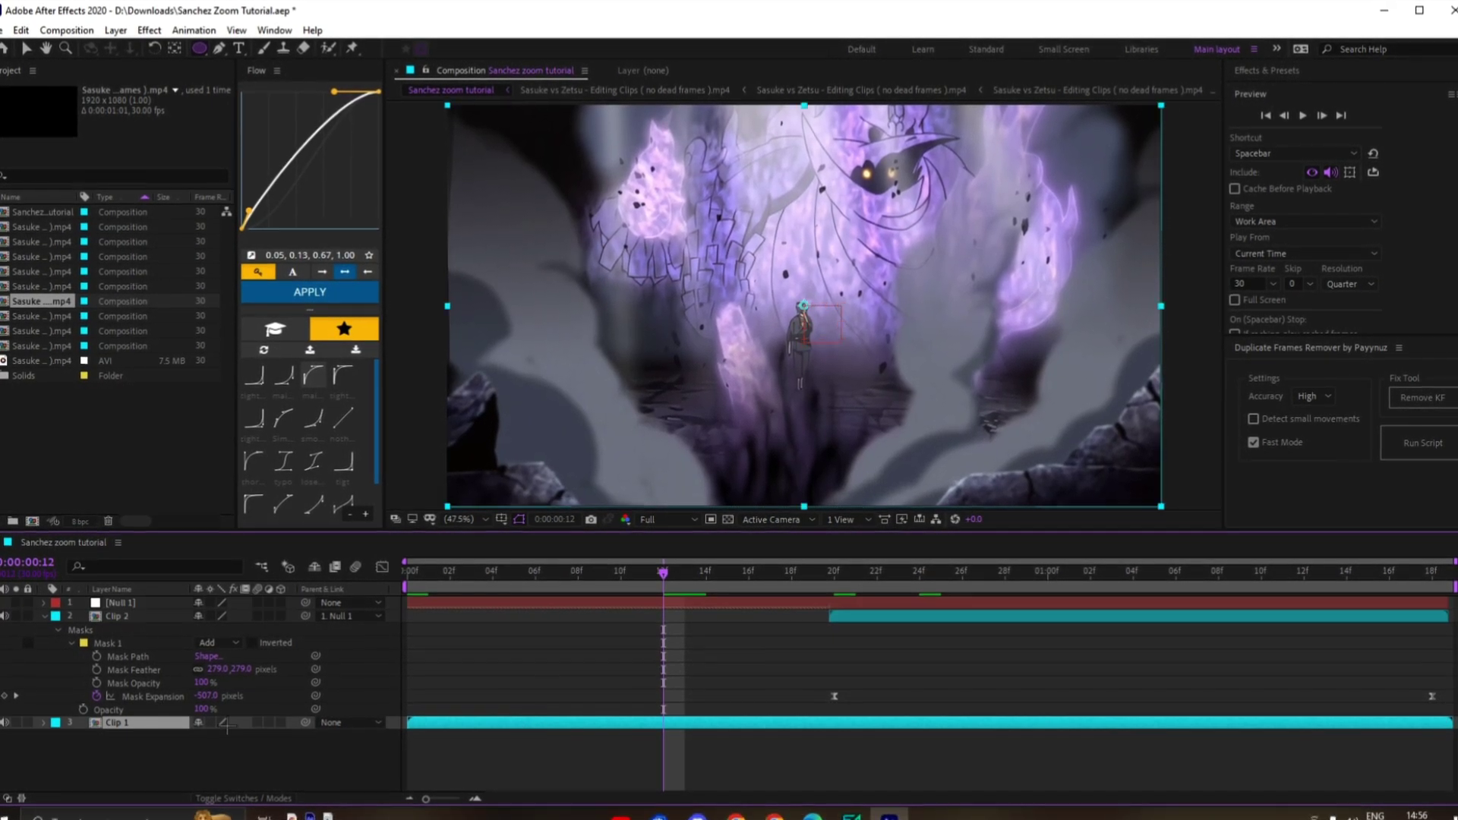
drag(305, 721, 139, 603)
Try scaling the null up to 206%, check the zoom at frame 24, and undo the scale change
click(668, 606)
key(s)
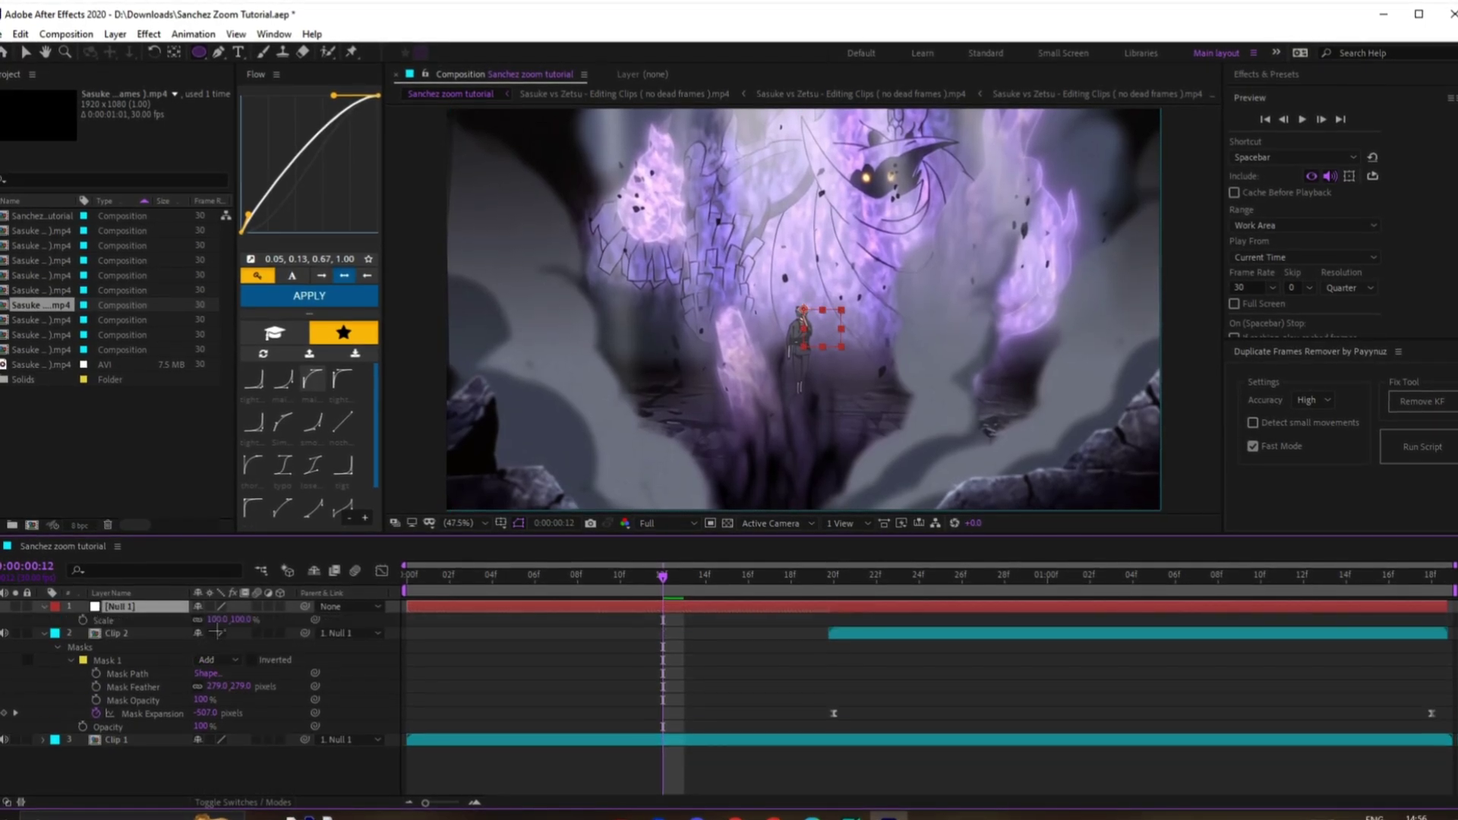
drag(854, 577, 916, 577)
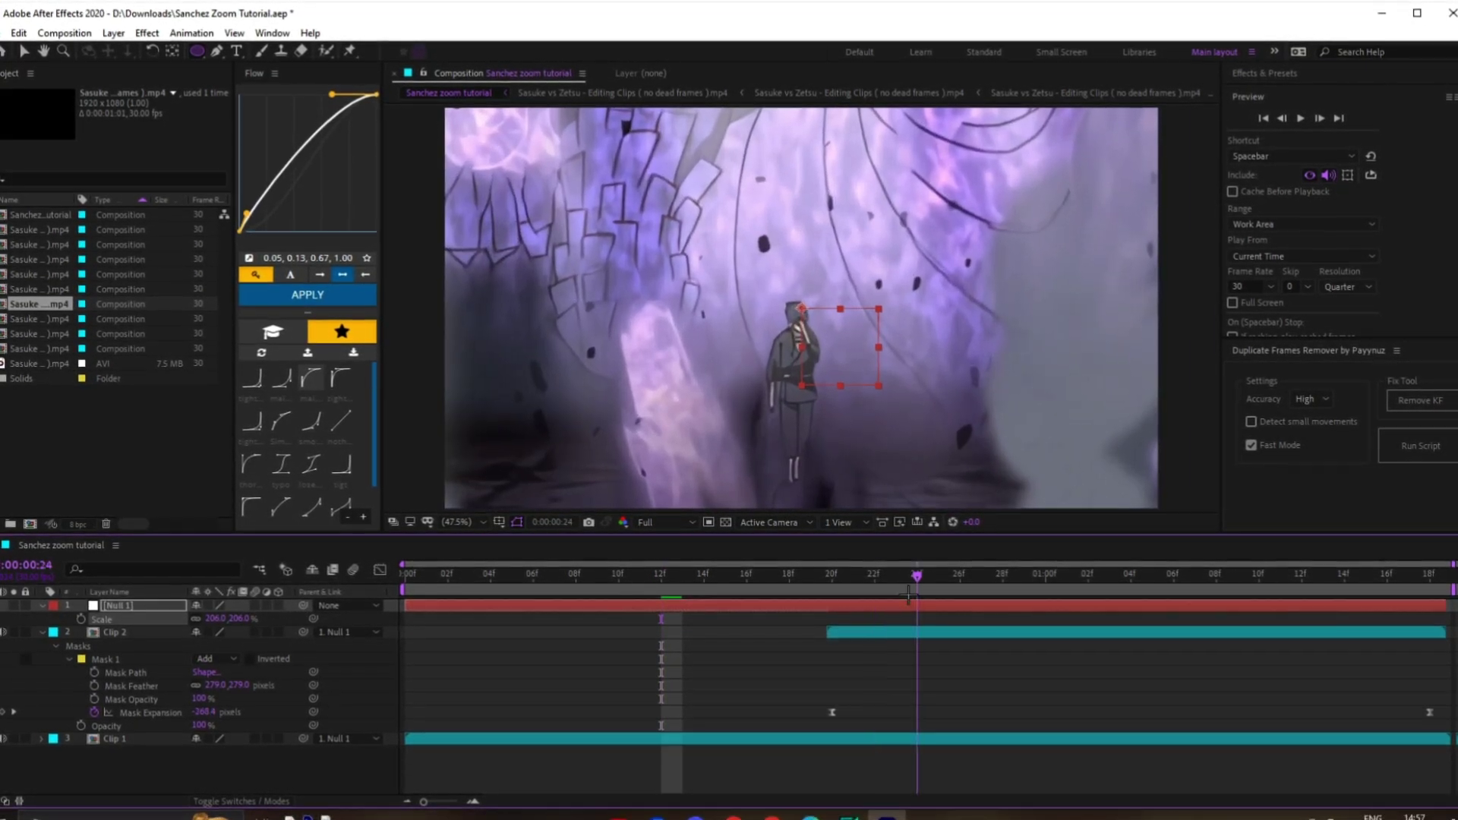
key(ctrl+z)
Add Position and Scale keyframes to Null 1 at frame 20, where Clip 2 begins
drag(749, 577, 813, 577)
click(786, 637)
key(Page_Down)
click(834, 608)
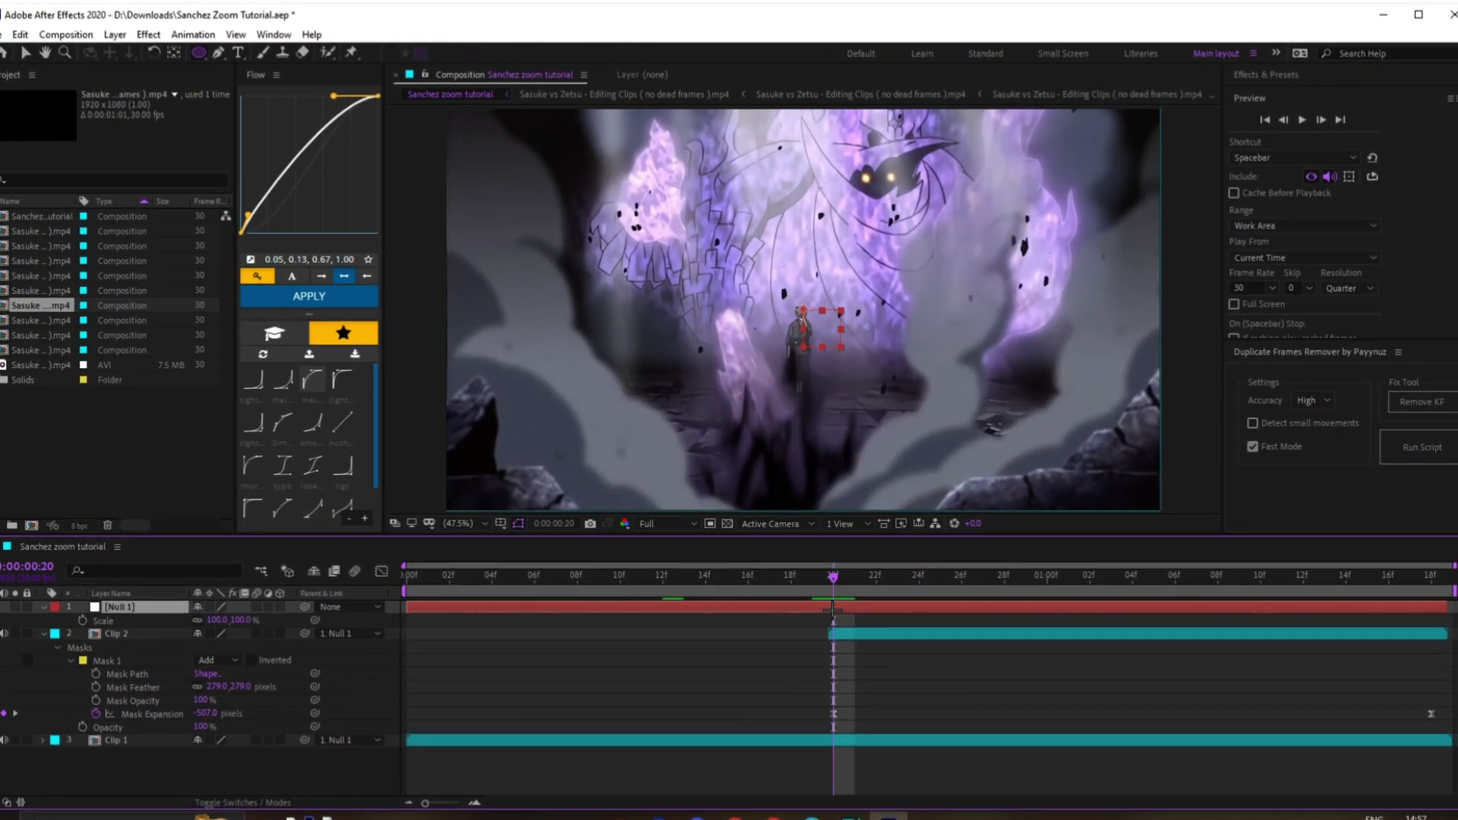
key(shift+p)
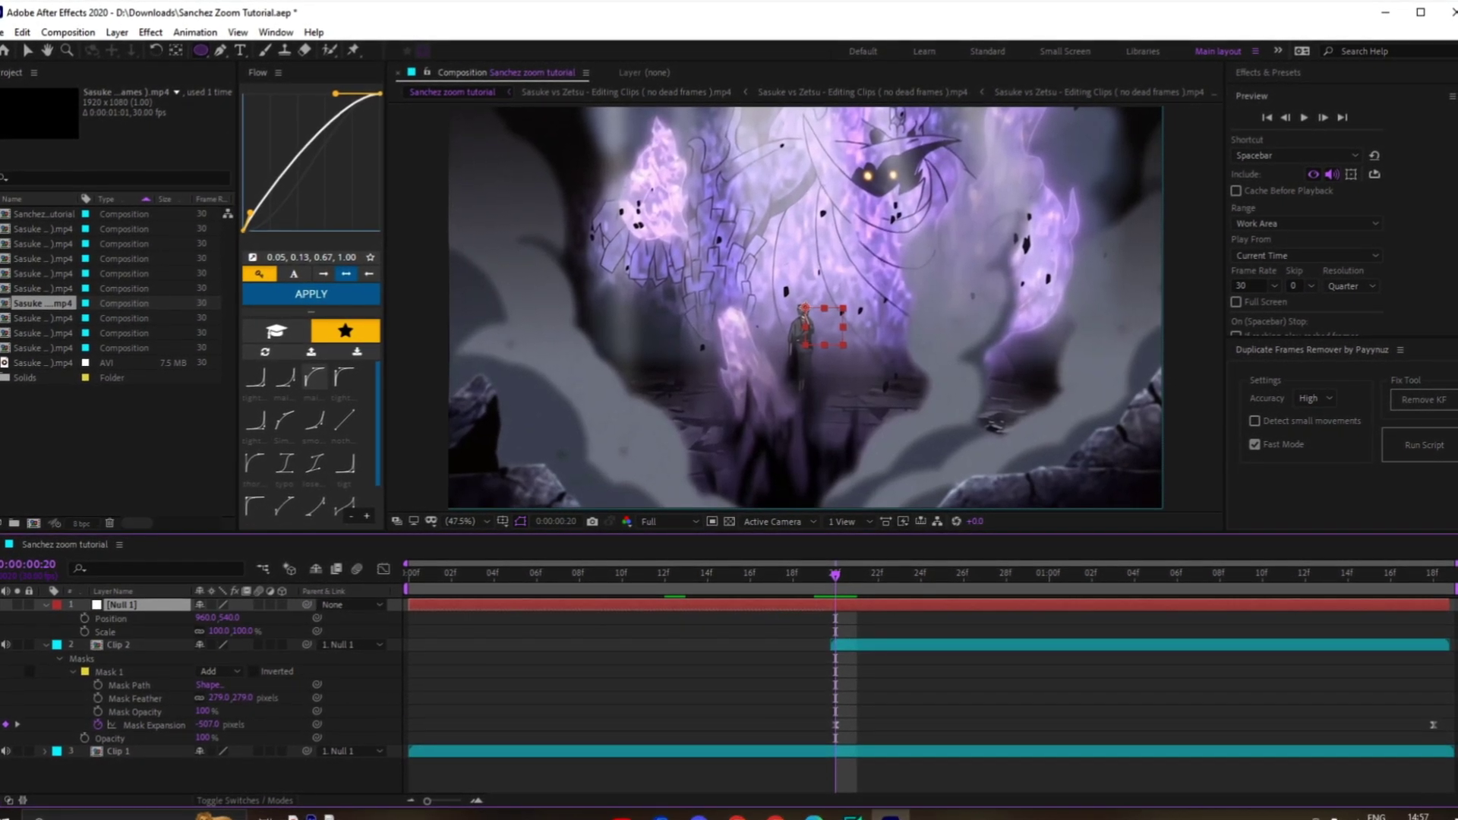
key(alt+shift+p)
key(alt+shift+s)
At 1:14, set Null 1's Scale to 940% and Position to 1022, 132, and preview the zoom
key(space)
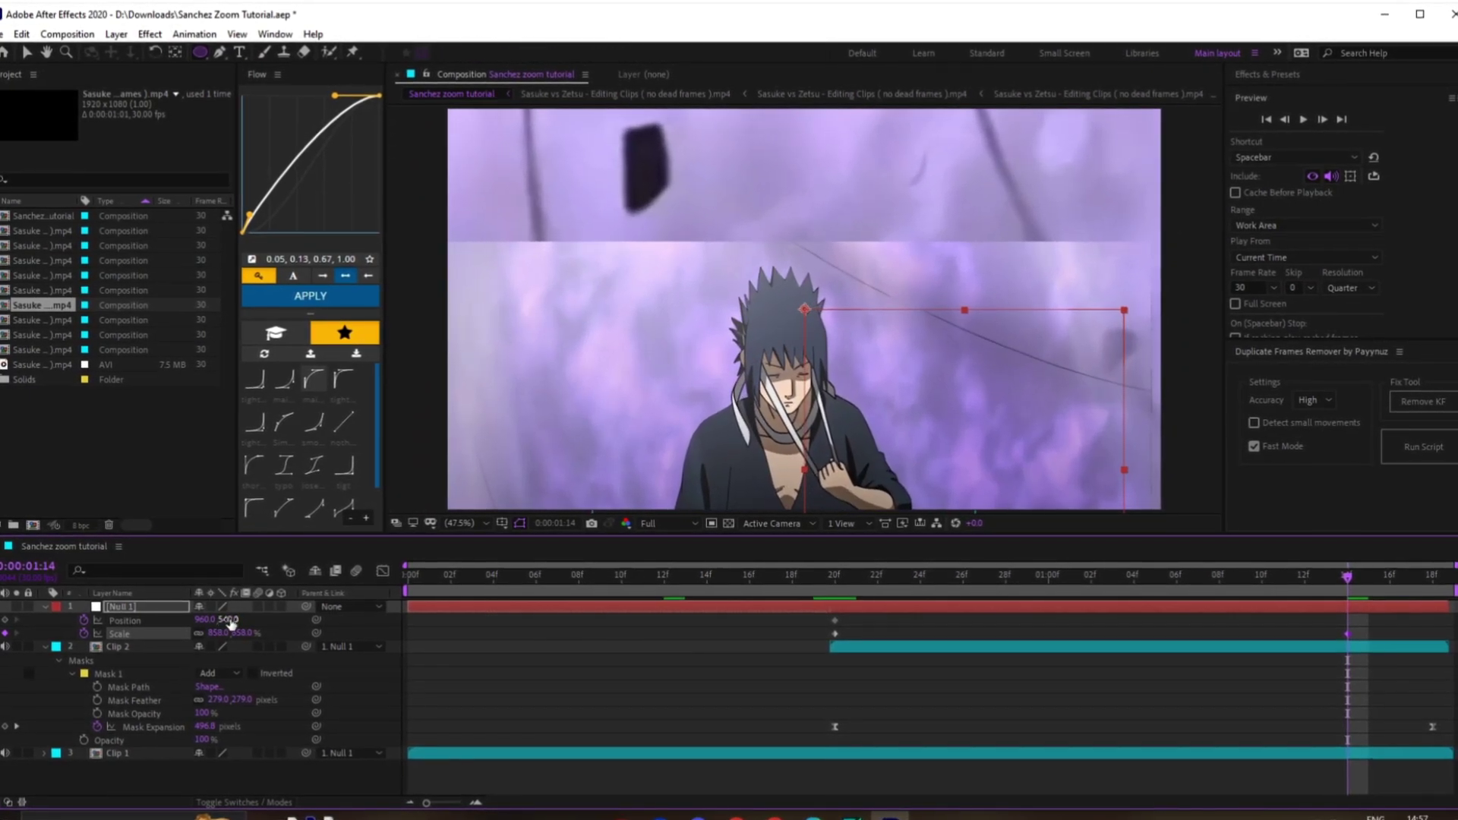
drag(273, 680, 51, 647)
drag(203, 618, 269, 617)
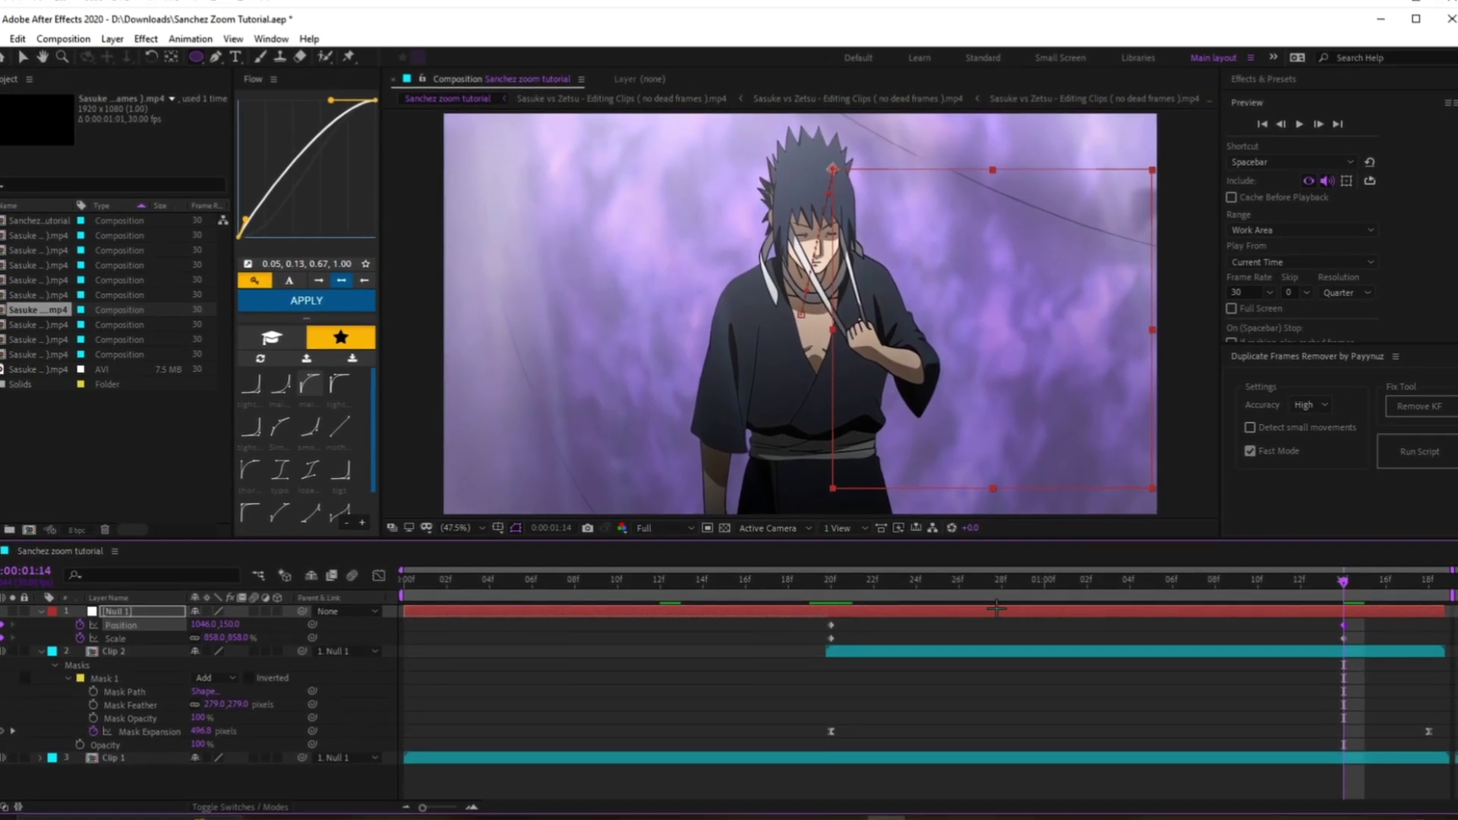
drag(207, 624, 292, 634)
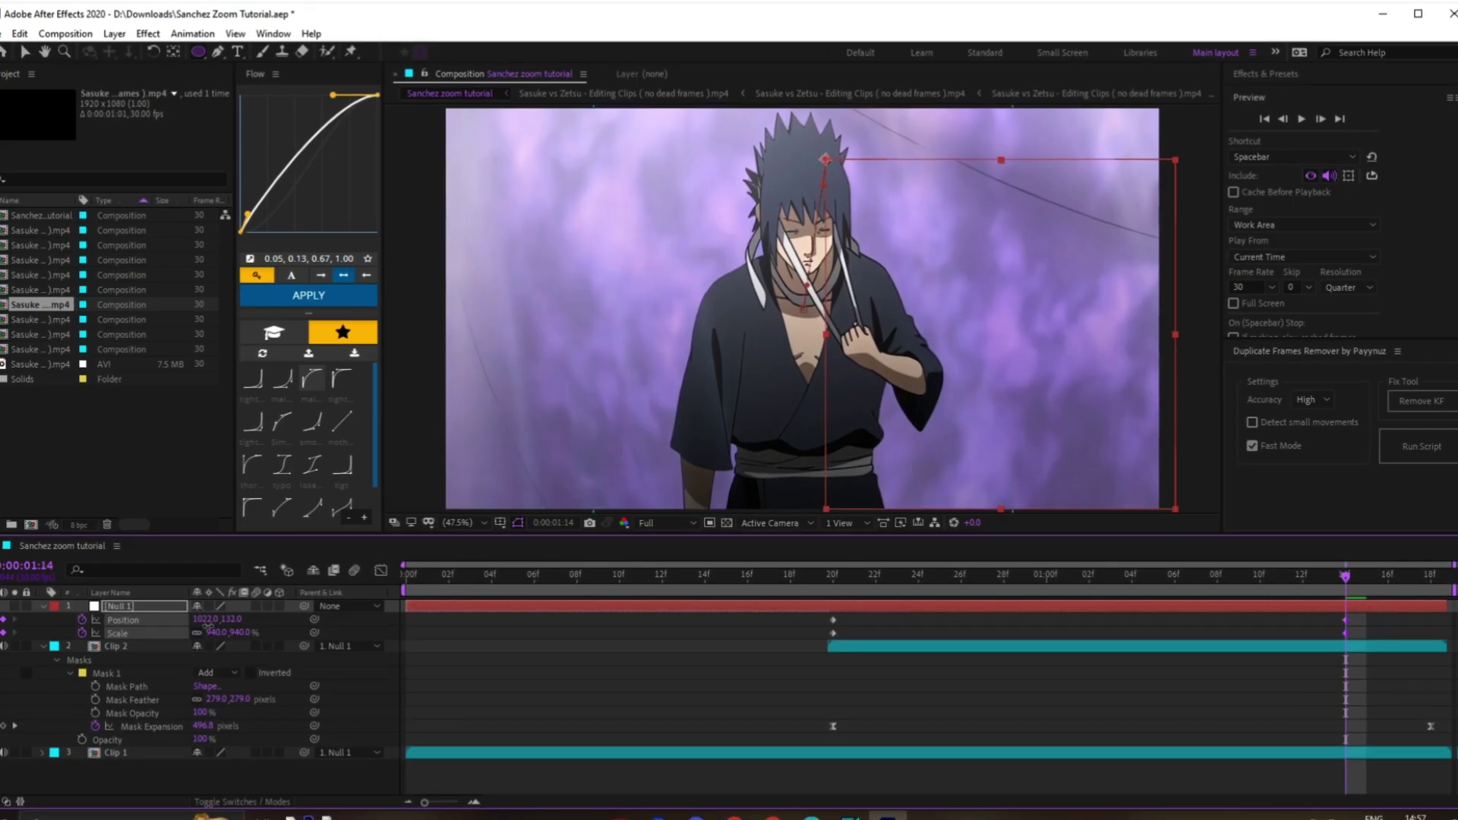
key(space)
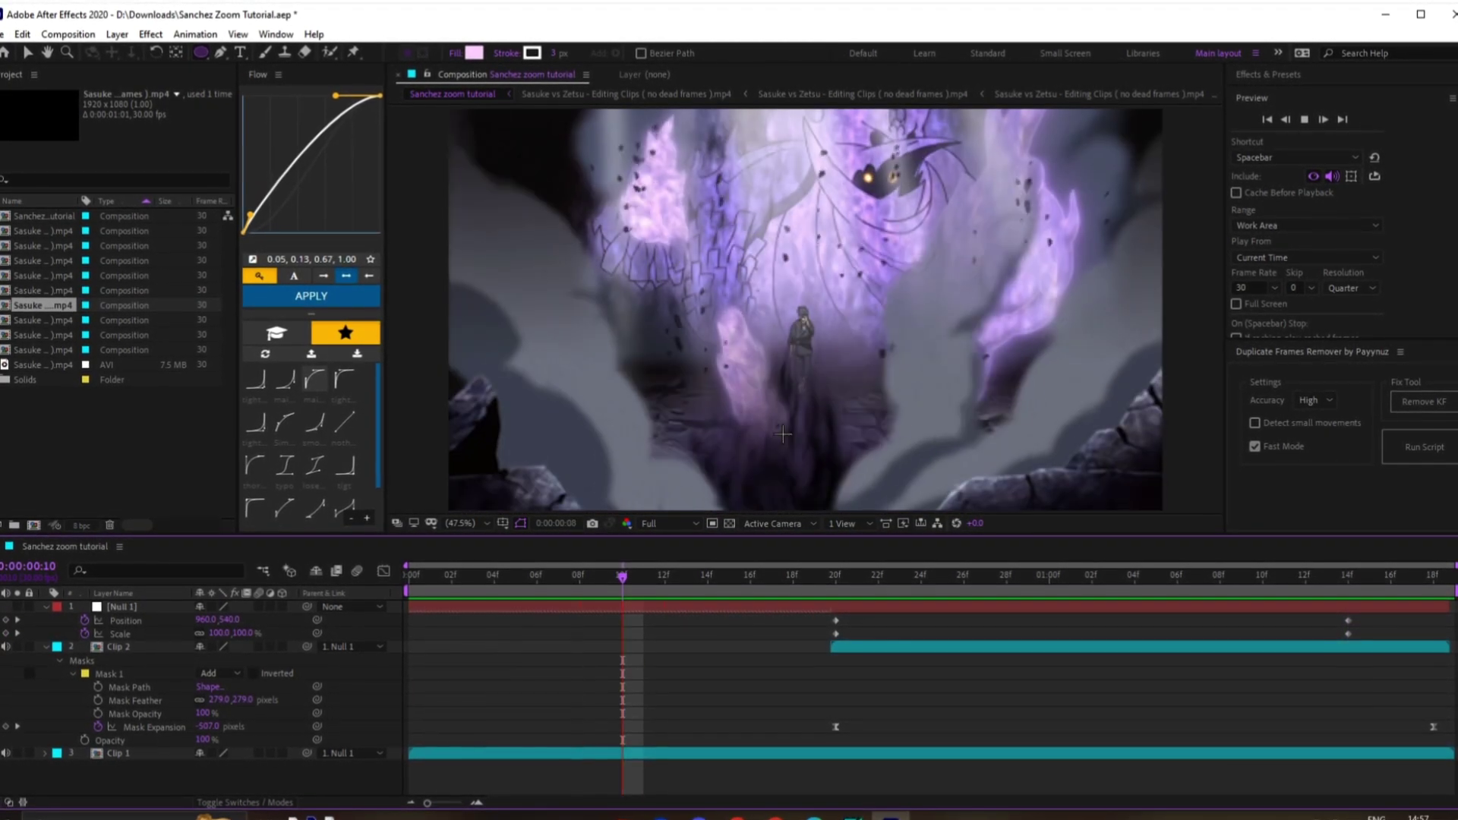
key(space)
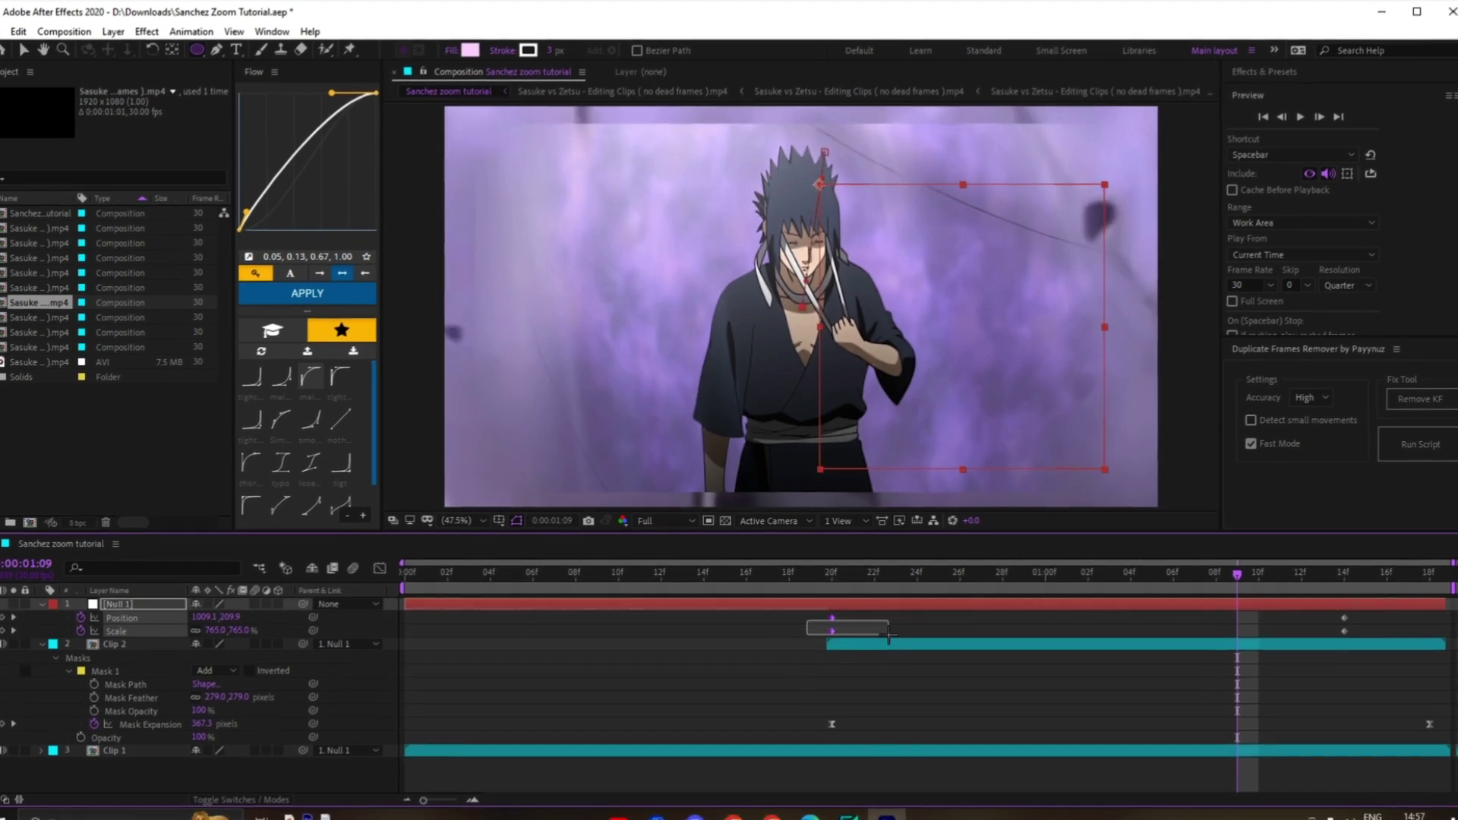
Ease Null 1's Position and Scale keyframes with the Flow curve 0.39, 0.10, 0.19, 0.93 and play the result
drag(1410, 646, 1409, 647)
drag(246, 211, 287, 228)
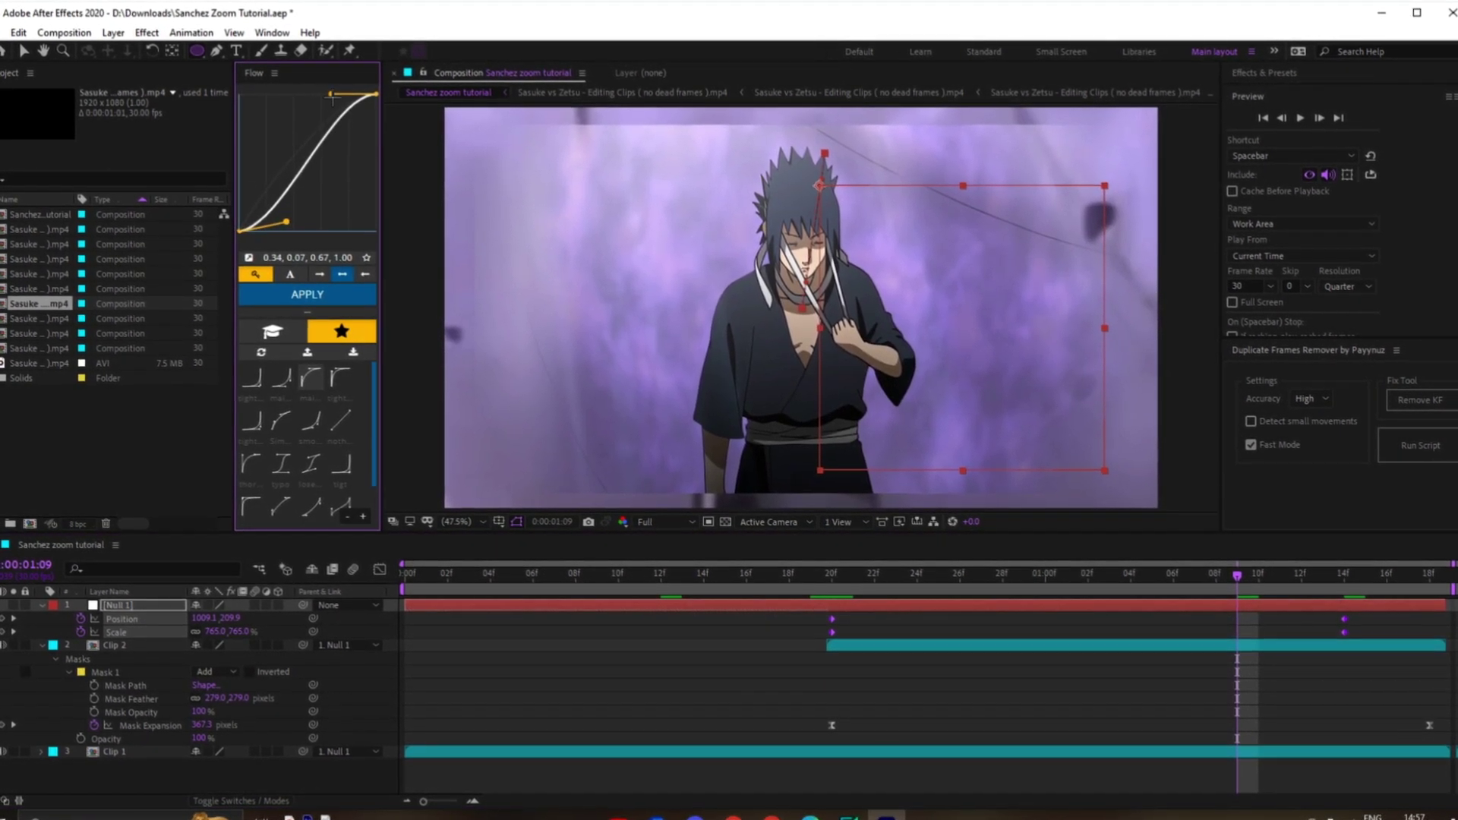
drag(272, 111, 266, 117)
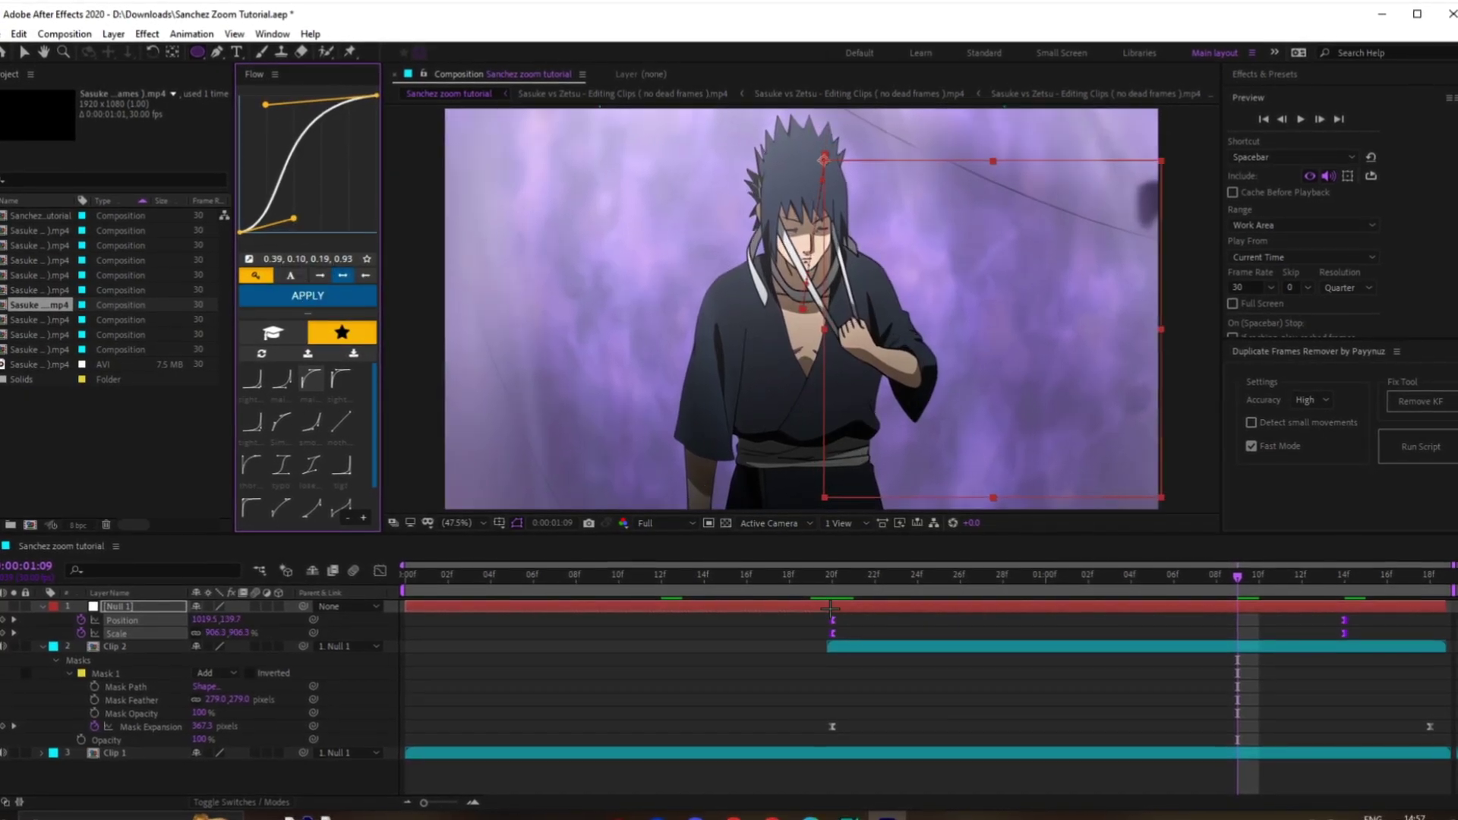
key(space)
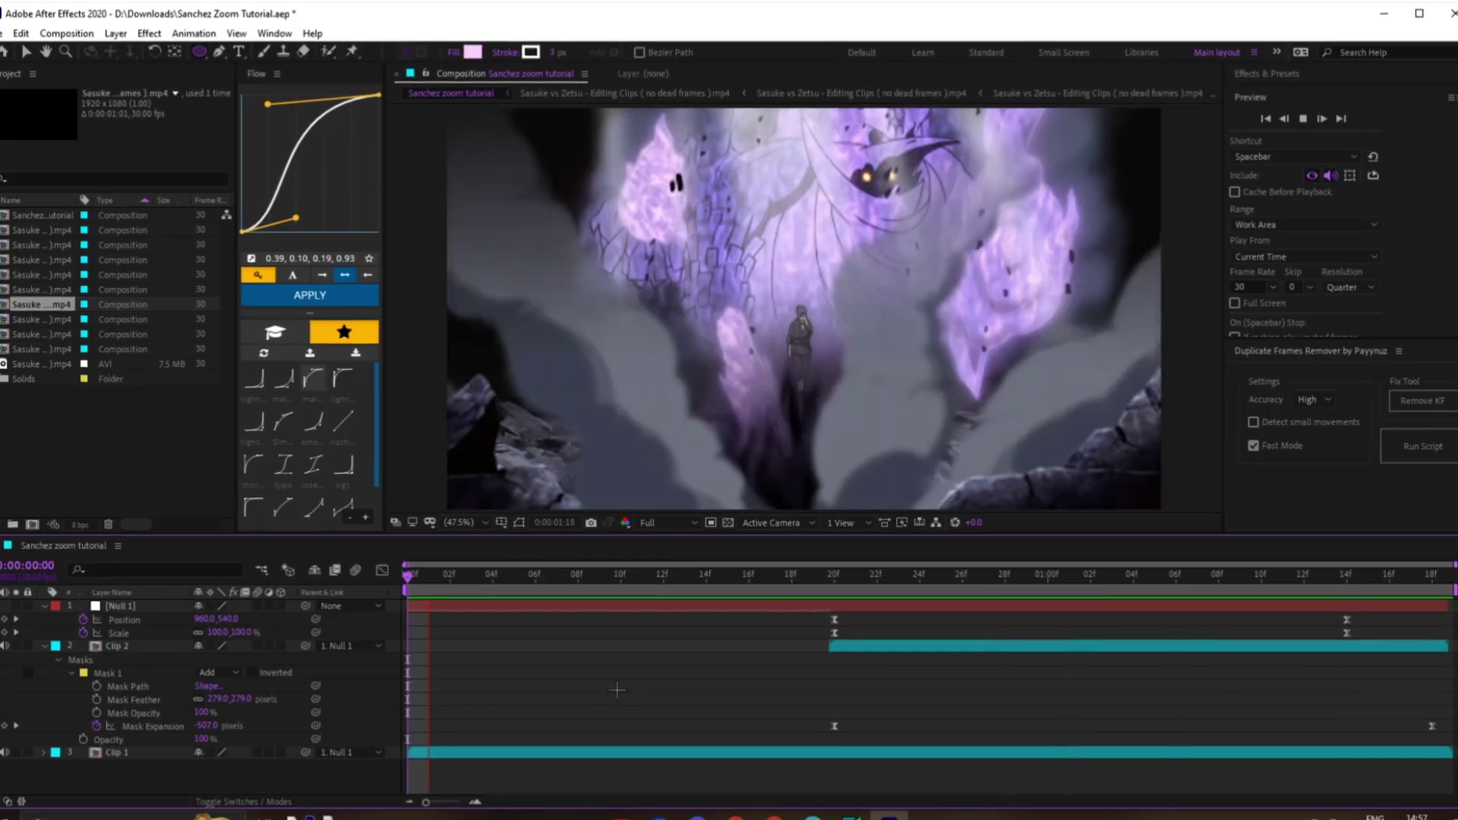
key(space)
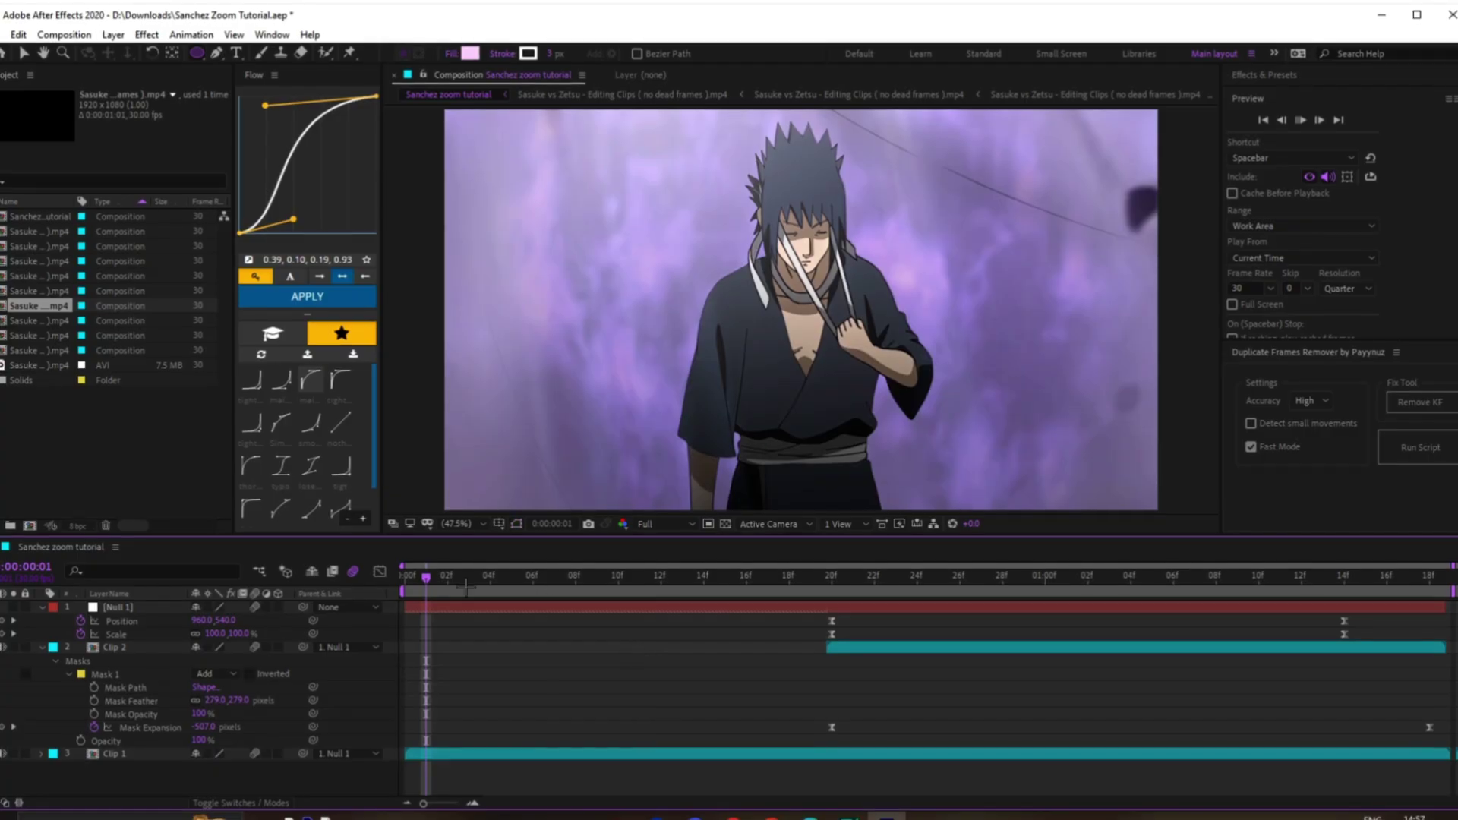
Set the composition's preview resolution to Quarter and play it from the first frame
click(406, 578)
click(659, 524)
click(659, 609)
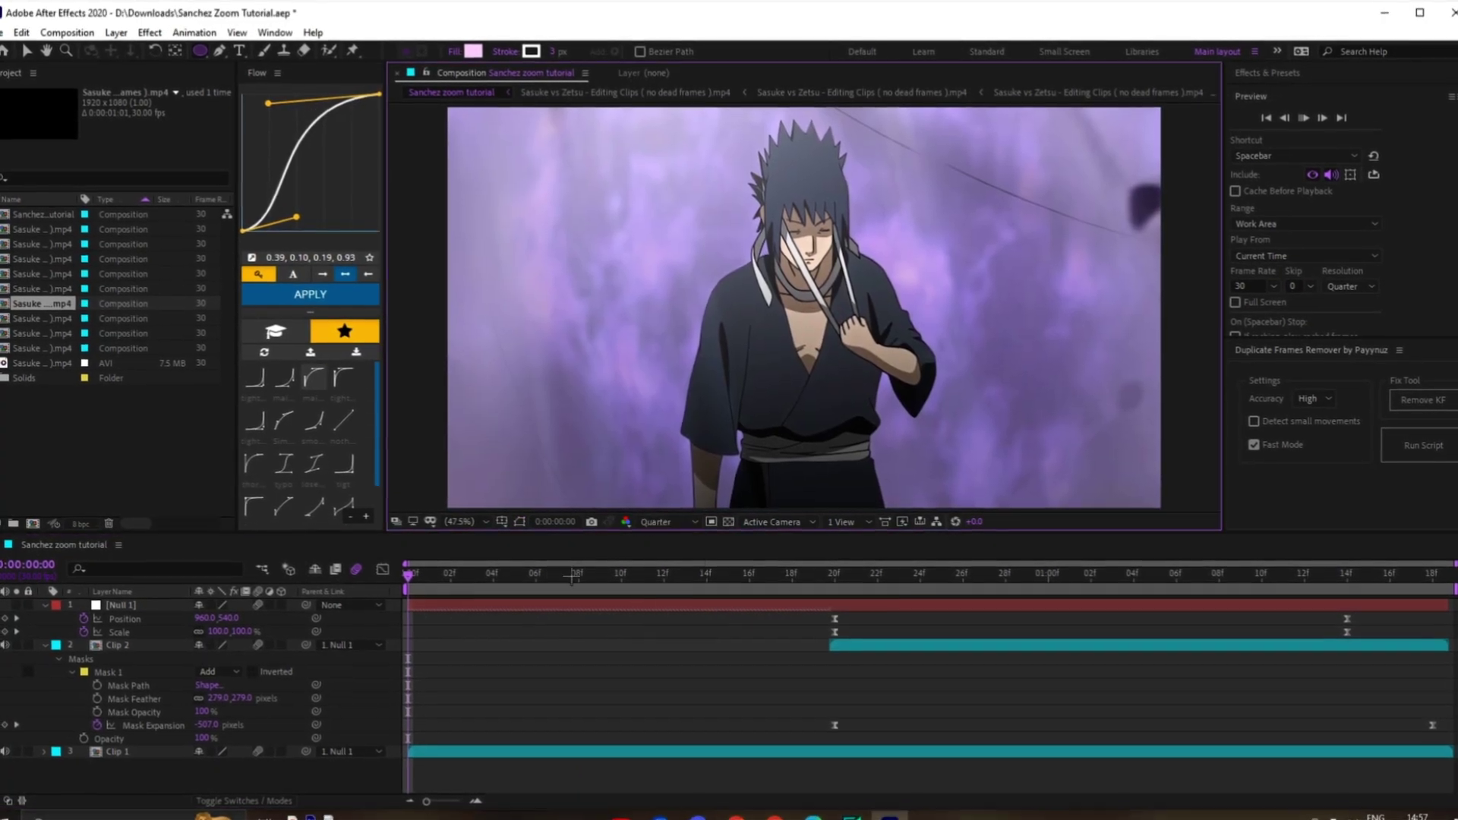
key(space)
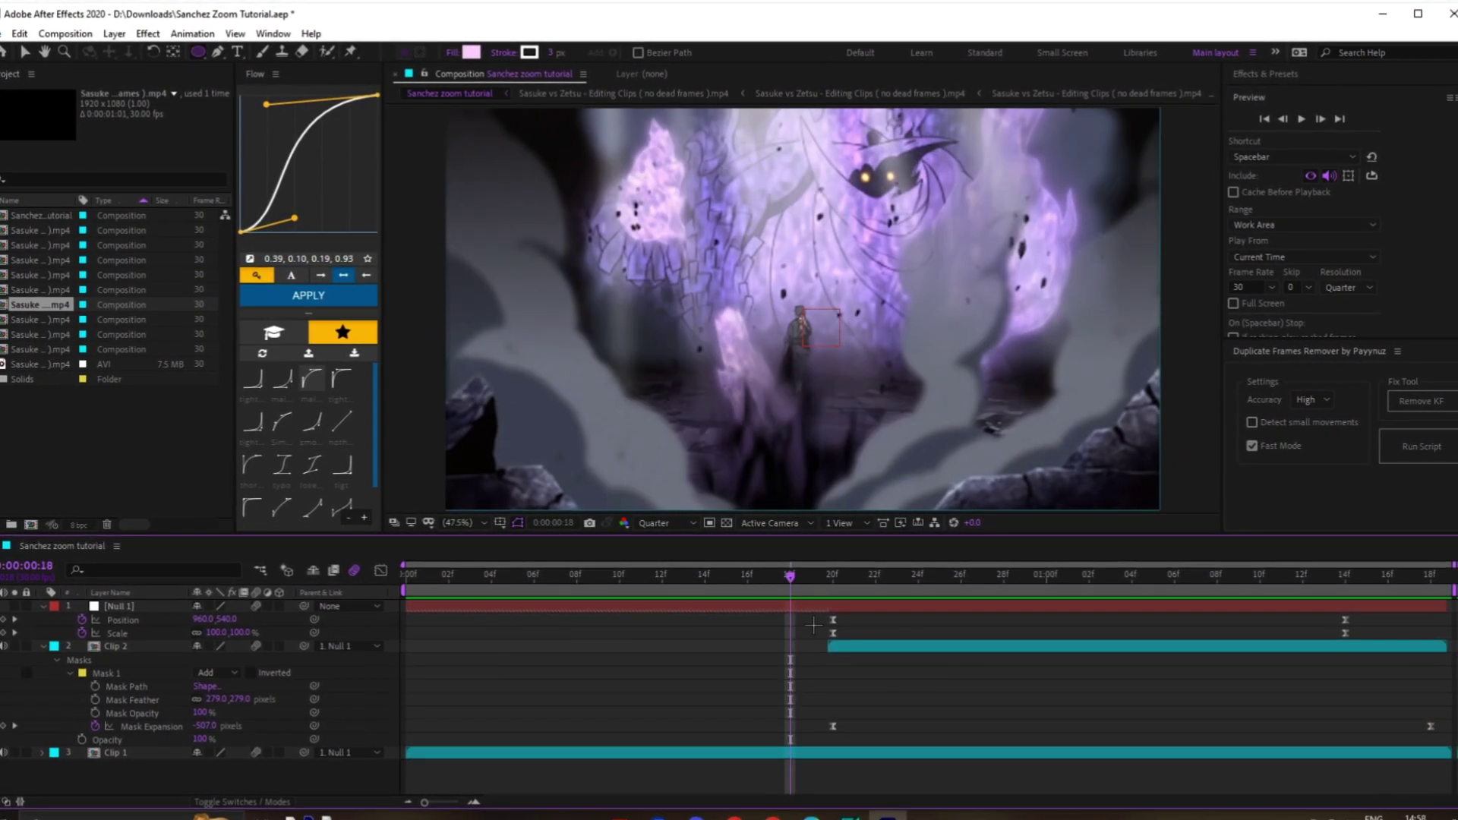
Move Null 1's ending keyframes to 1:18, ease them with the Flow curve 0.39, 0.10, 0.21, 0.88, and preview
drag(843, 600, 755, 676)
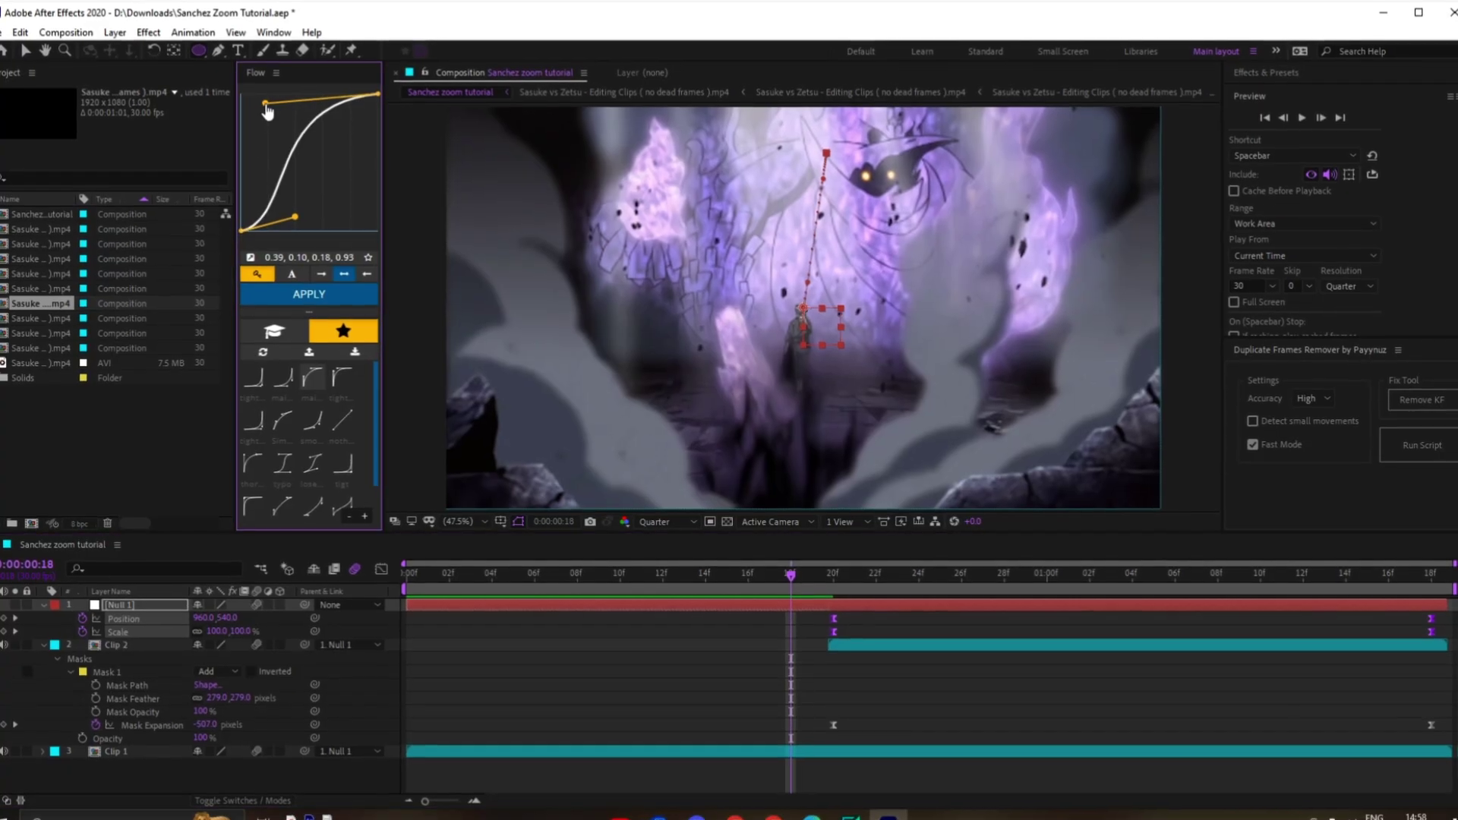
key(space)
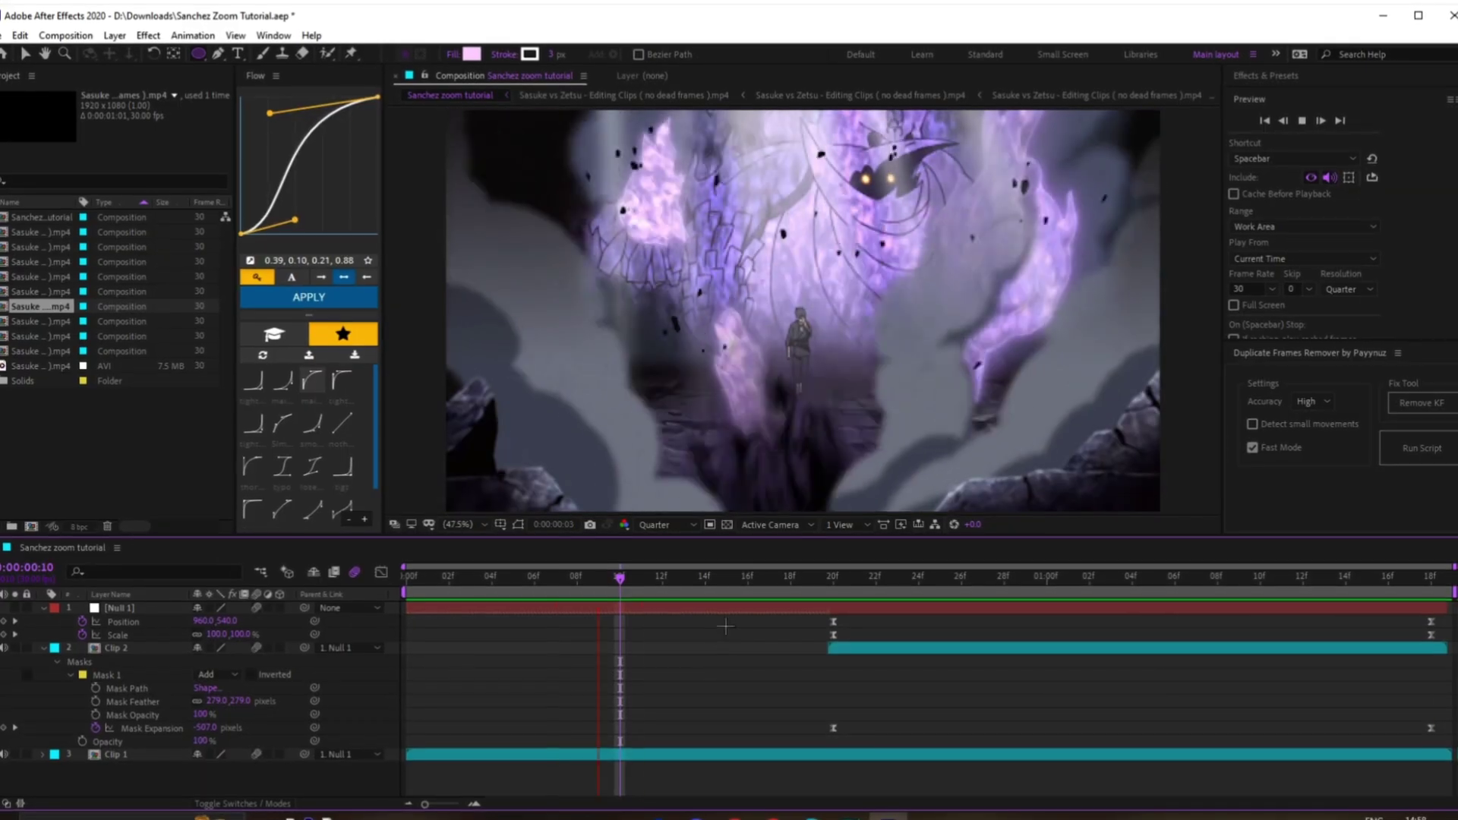
key(space)
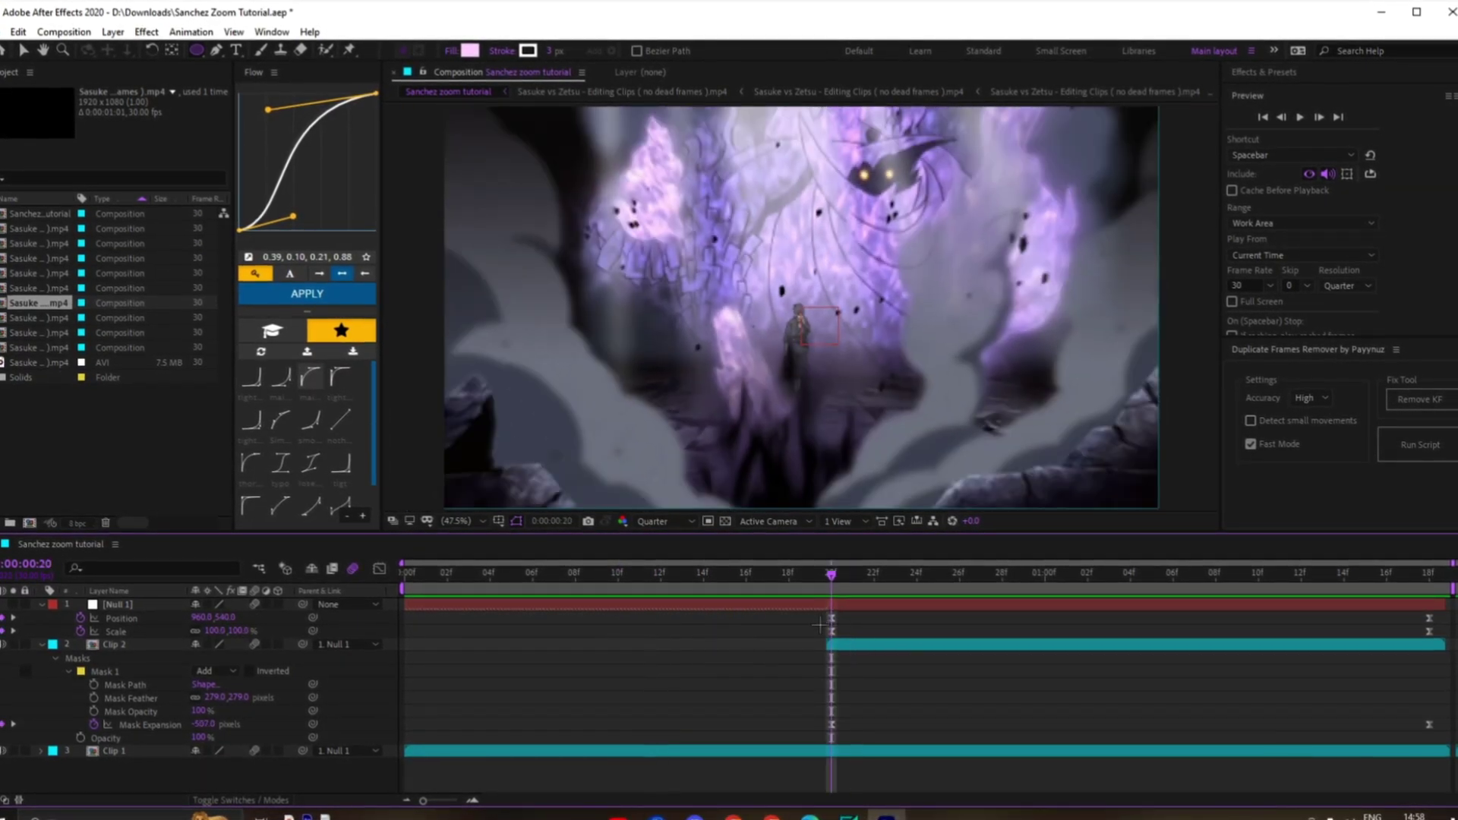
Move Null 1's starting Position and Scale keyframes to frame 19, reapply the Flow curve and preview
drag(787, 613, 824, 638)
click(283, 301)
key(space)
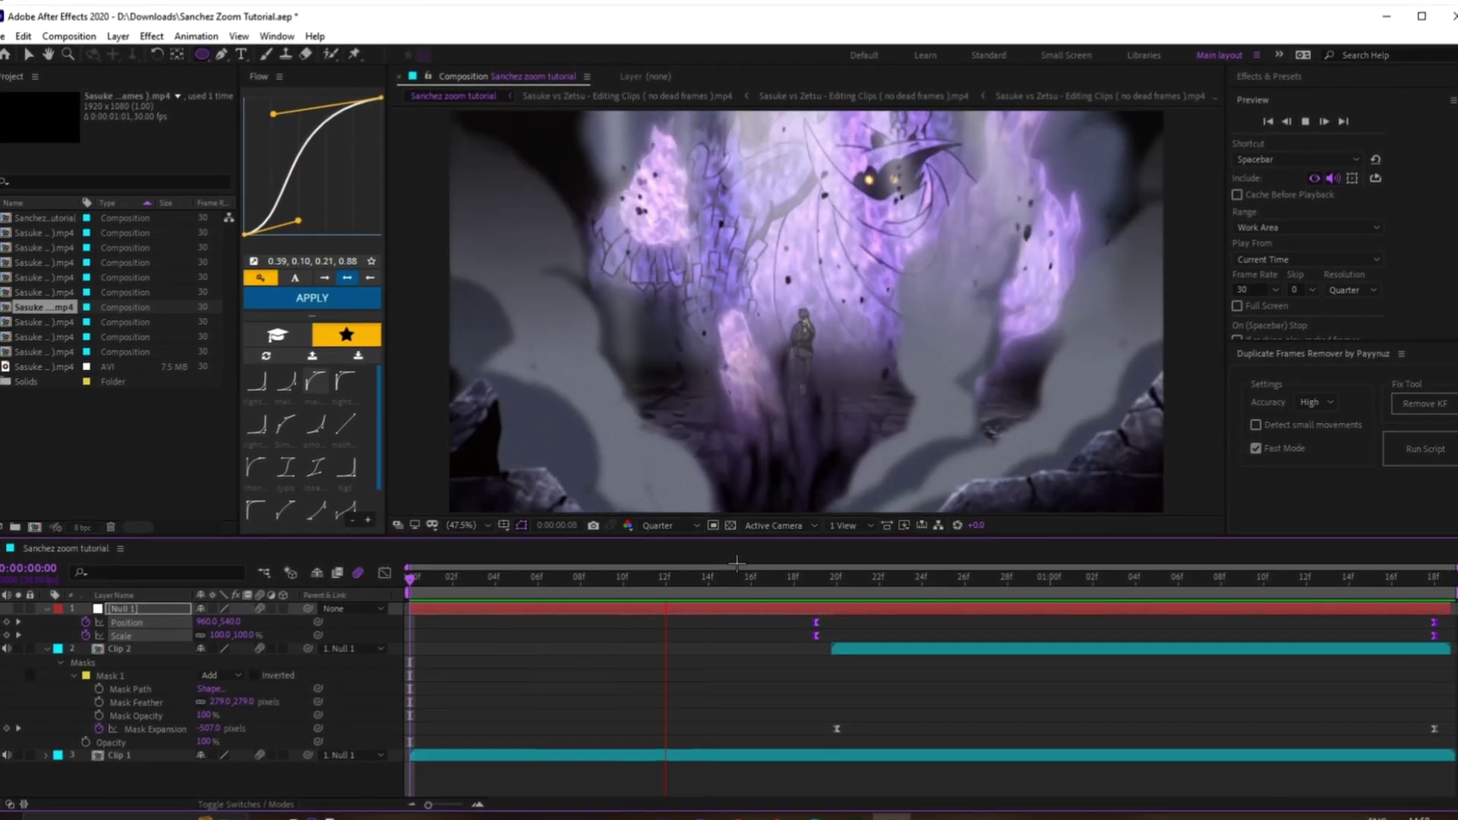
drag(743, 577, 730, 578)
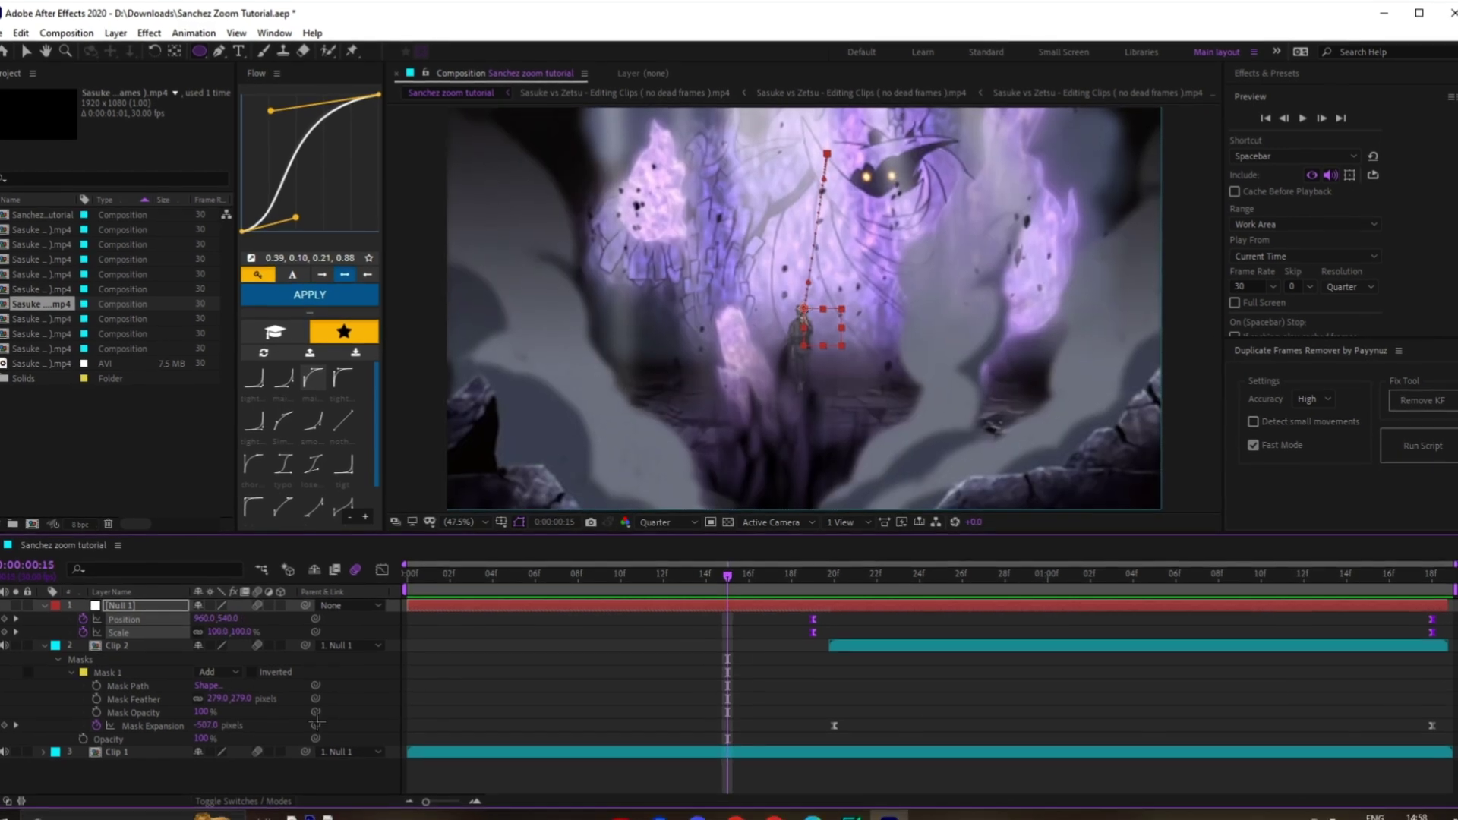
Pre-compose Null 1, Clip 2 and Clip 1 into one composition named Clip 1
click(419, 755)
right_click(466, 605)
click(498, 609)
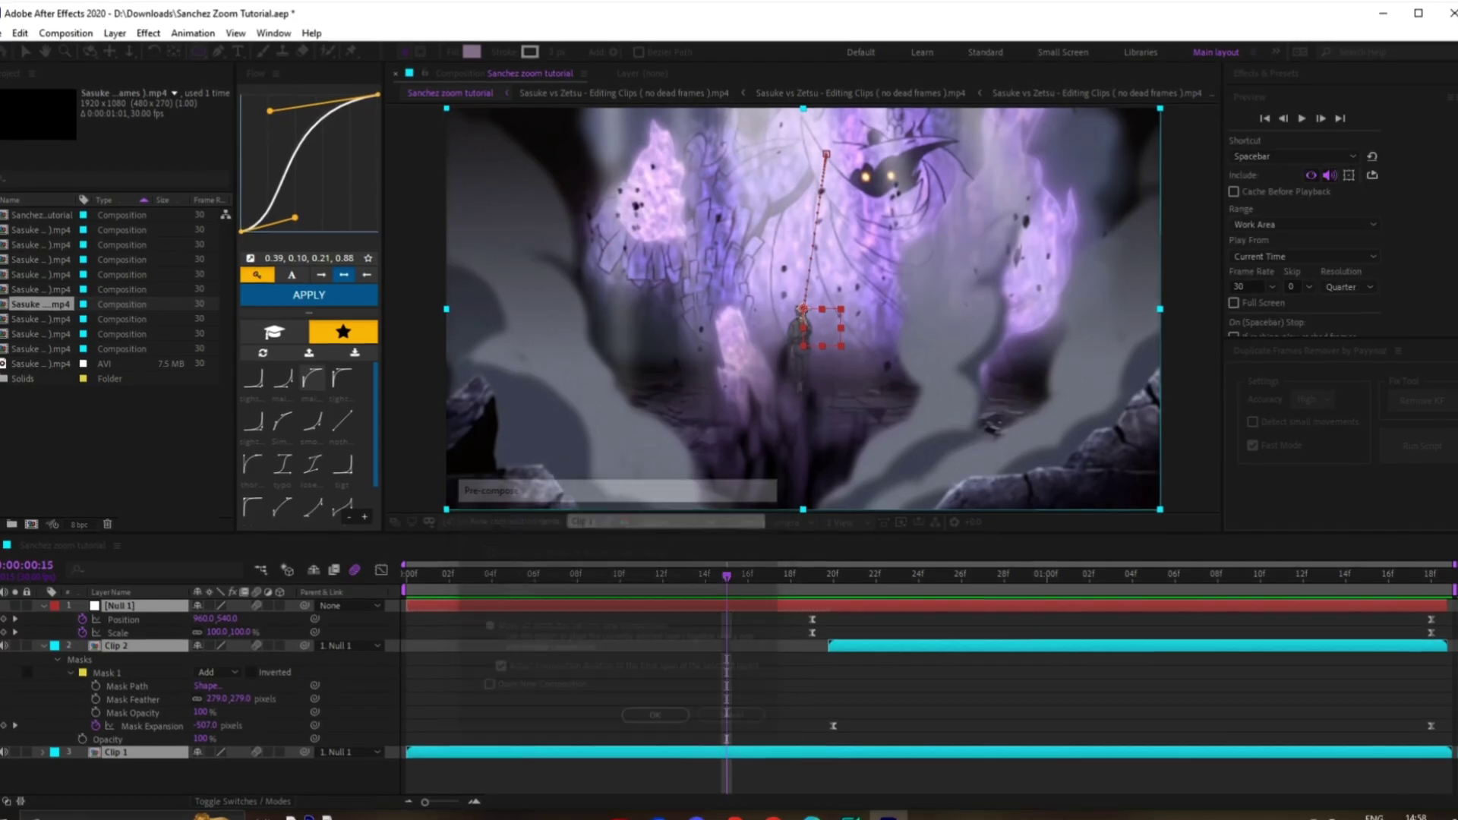
key(space)
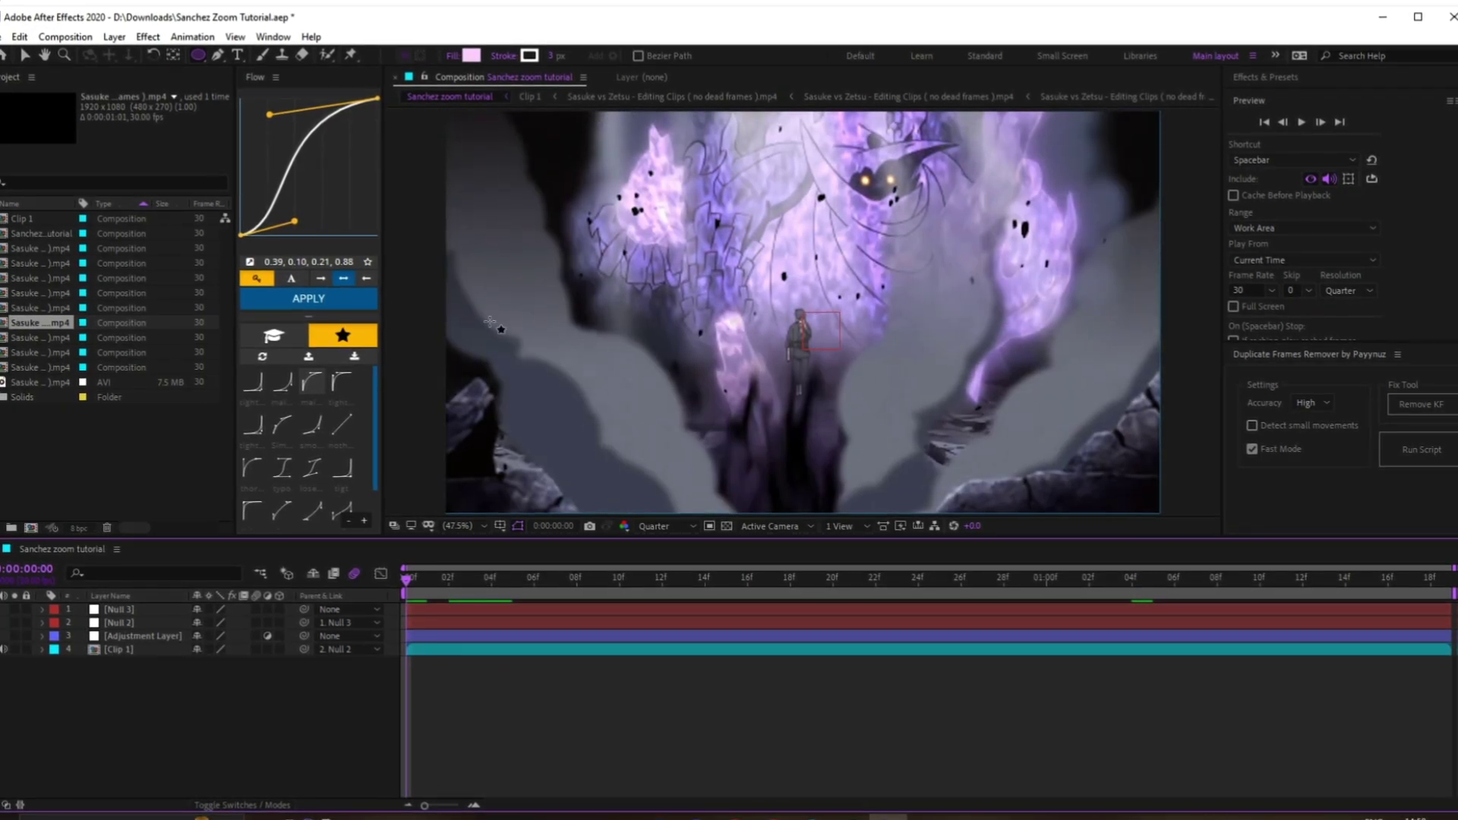
Apply the Optics Compensation effect to the adjustment layer, with Reverse Lens Distortion on and Field of View keyframed
click(431, 634)
key(ctrl+space)
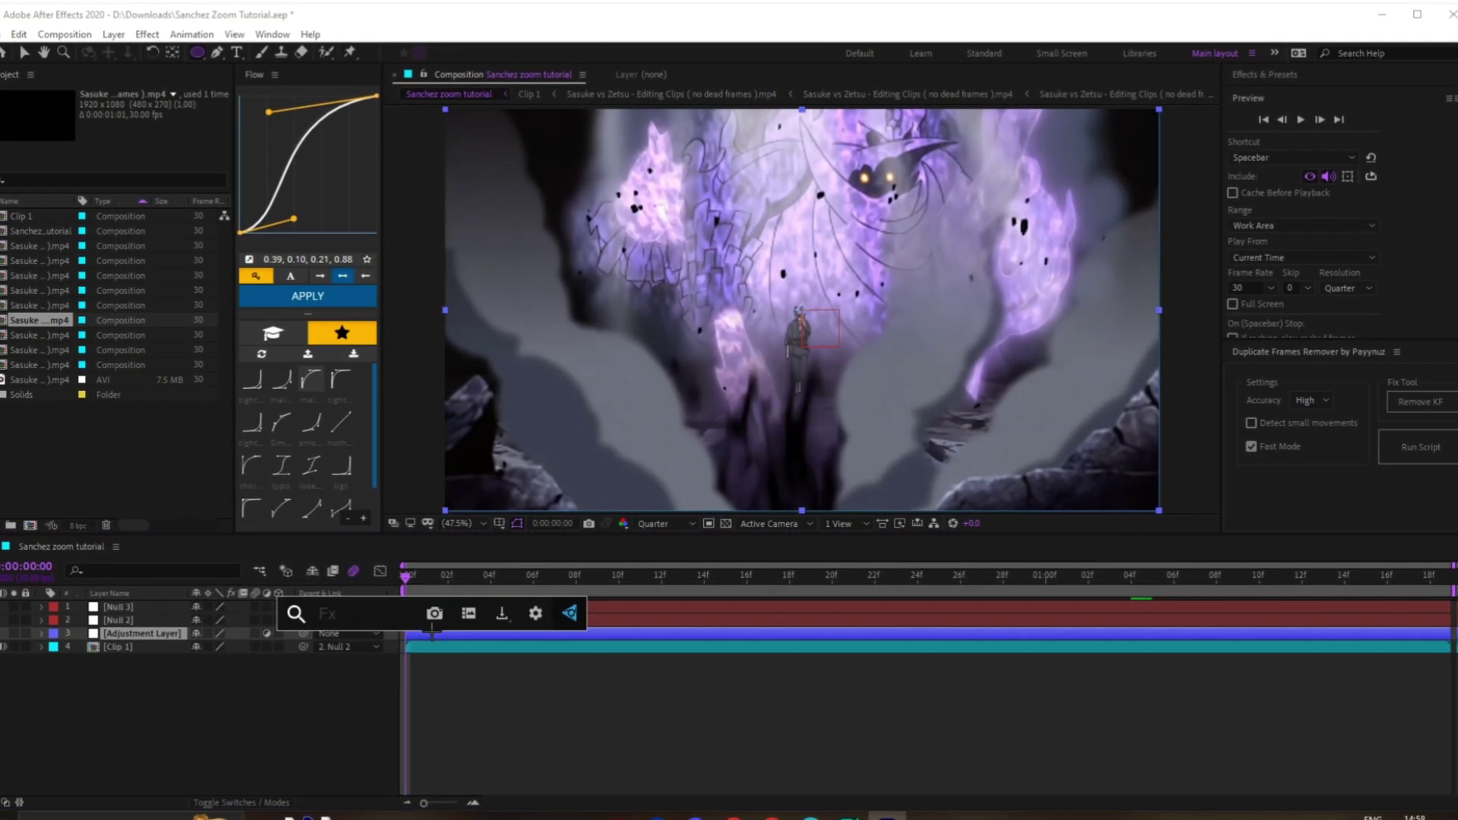
text(opti)
click(363, 702)
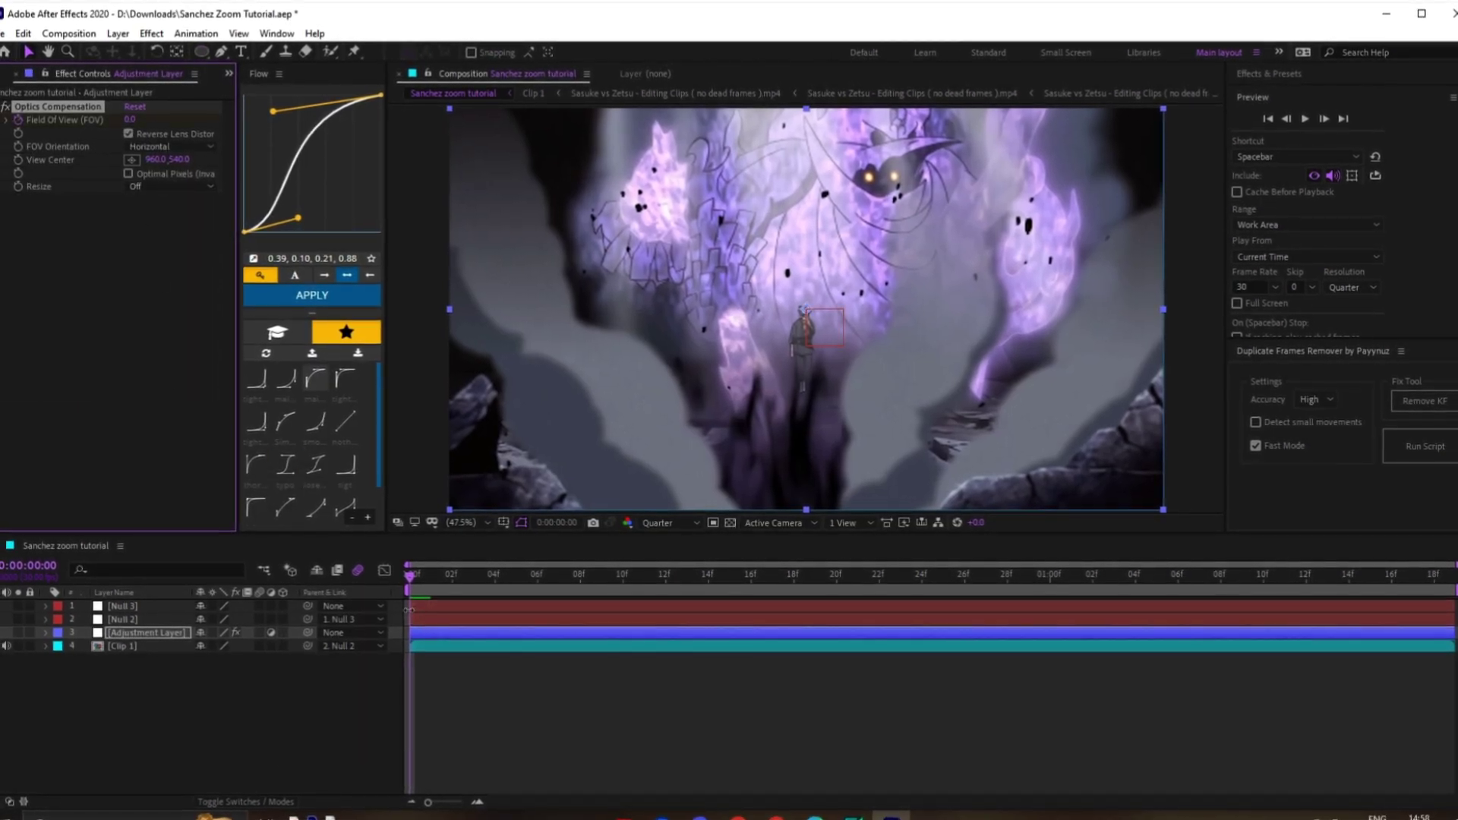
Move the adjustment layer's Field of View keyframe to frame 25 and set the value to 130 at the first frame
key(u)
drag(411, 659, 944, 660)
click(721, 785)
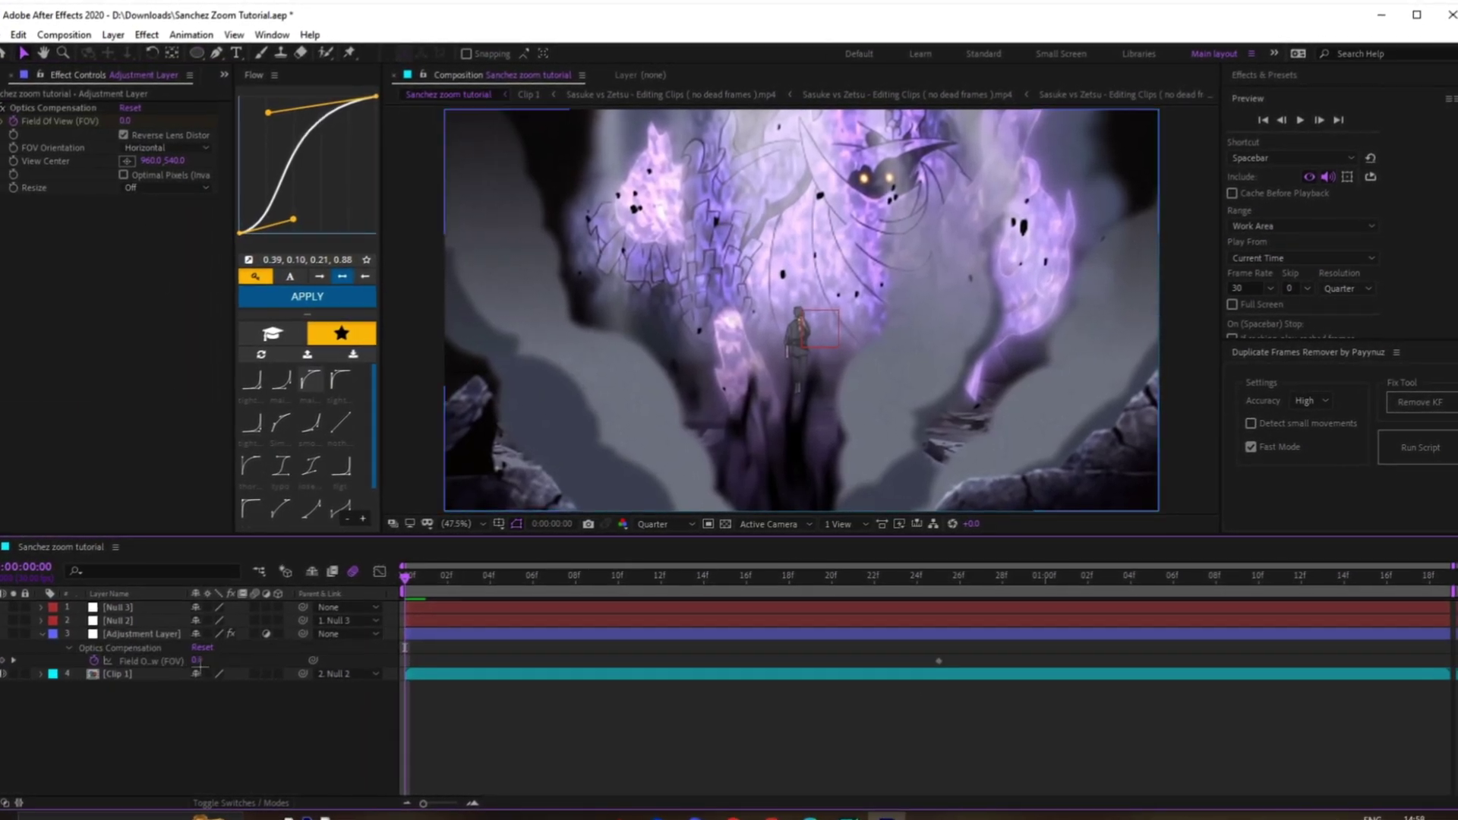
text(130)
key(Return)
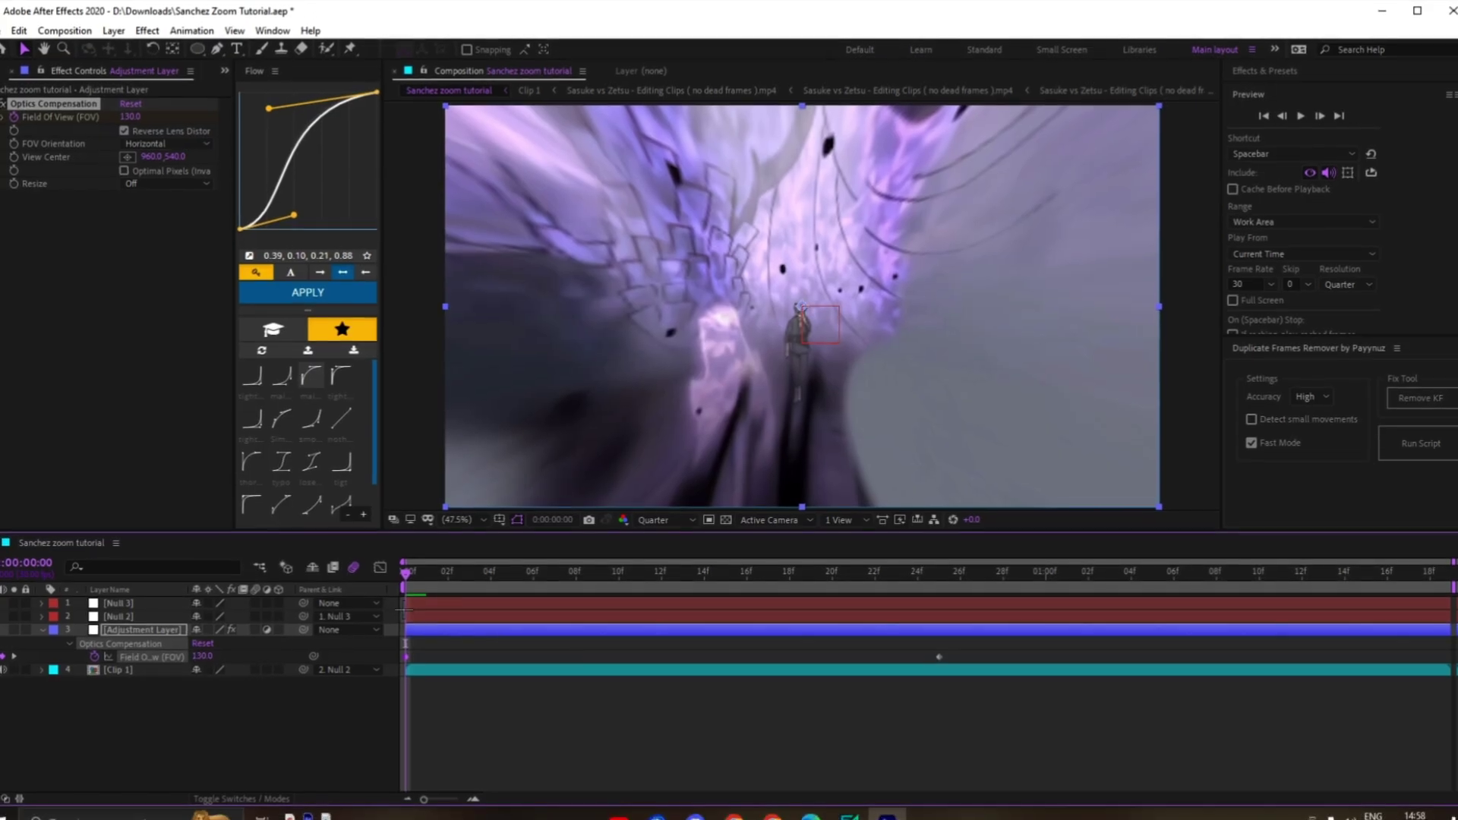
Animate Null 2's Scale with a 100% keyframe at frame 27 and 177% at the first frame
key(s)
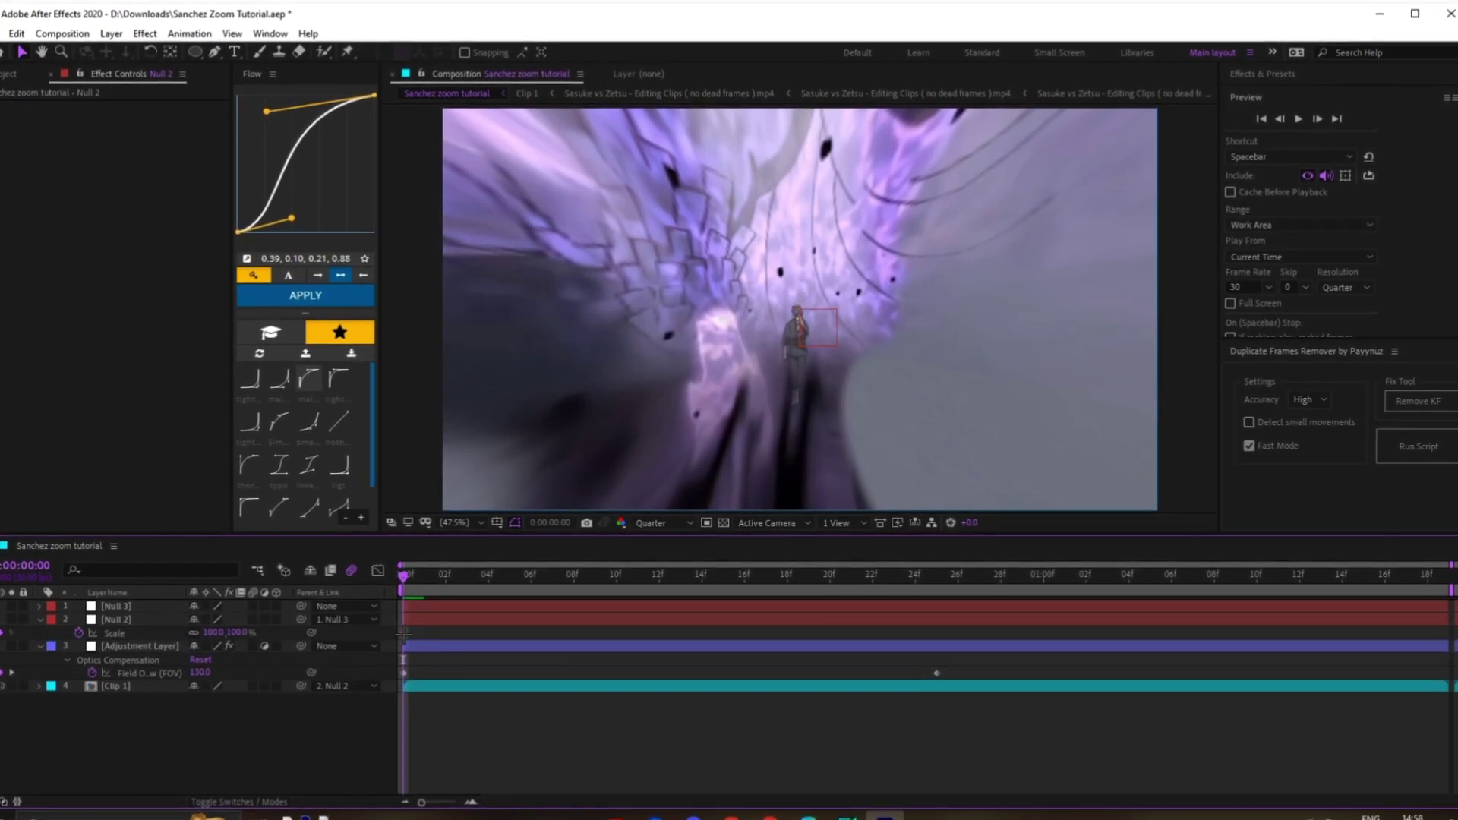
click(460, 709)
drag(244, 640, 321, 640)
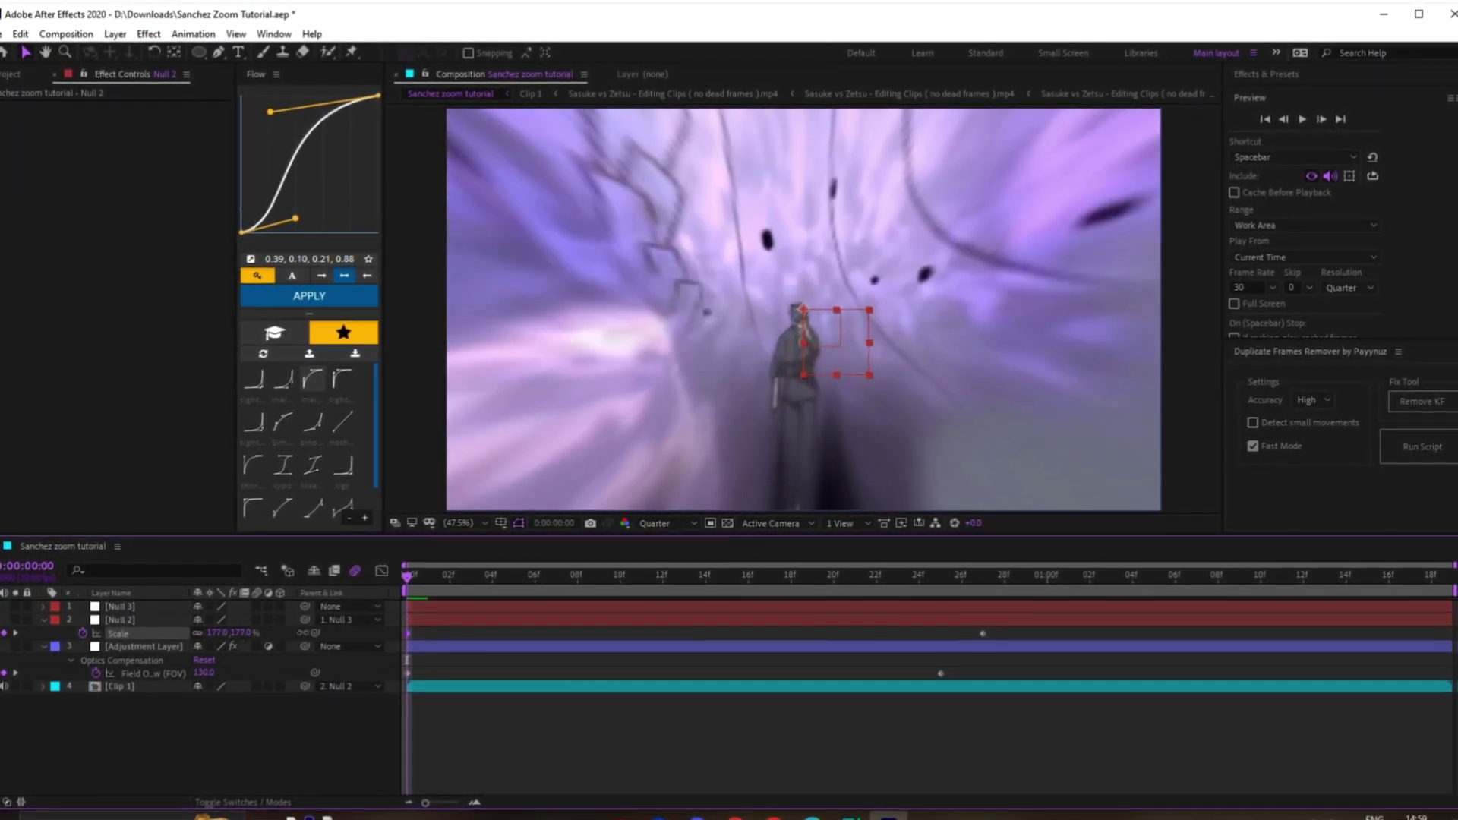
At the first frame, set the Field of View to 120 and raise Null 2's Scale to 219%
click(209, 674)
text(120)
key(Return)
drag(237, 632, 250, 633)
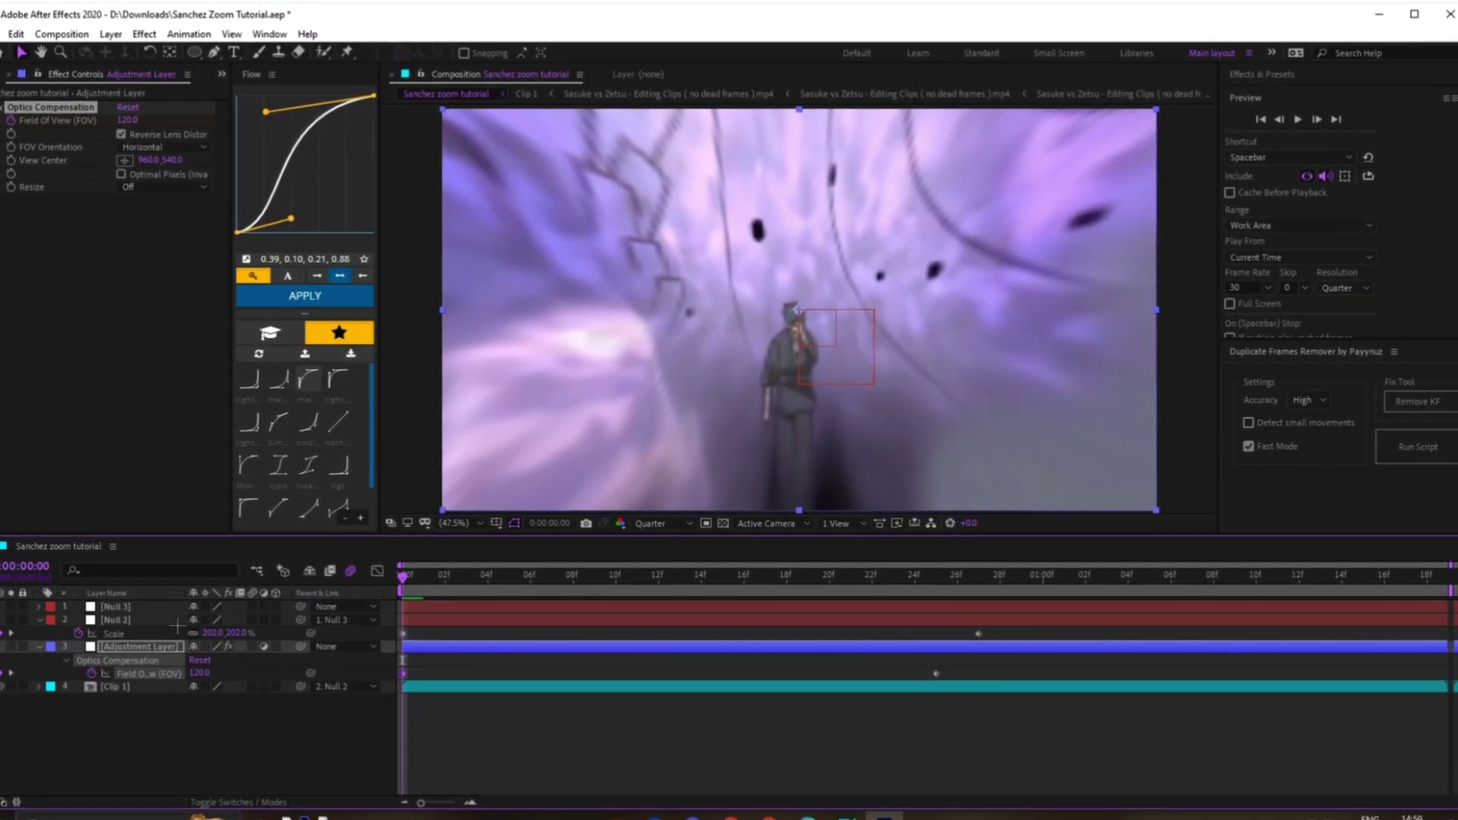
Animate Null 2's Position from 841, 0 at the first frame to 0, 0 at frame 27
click(153, 619)
key(p)
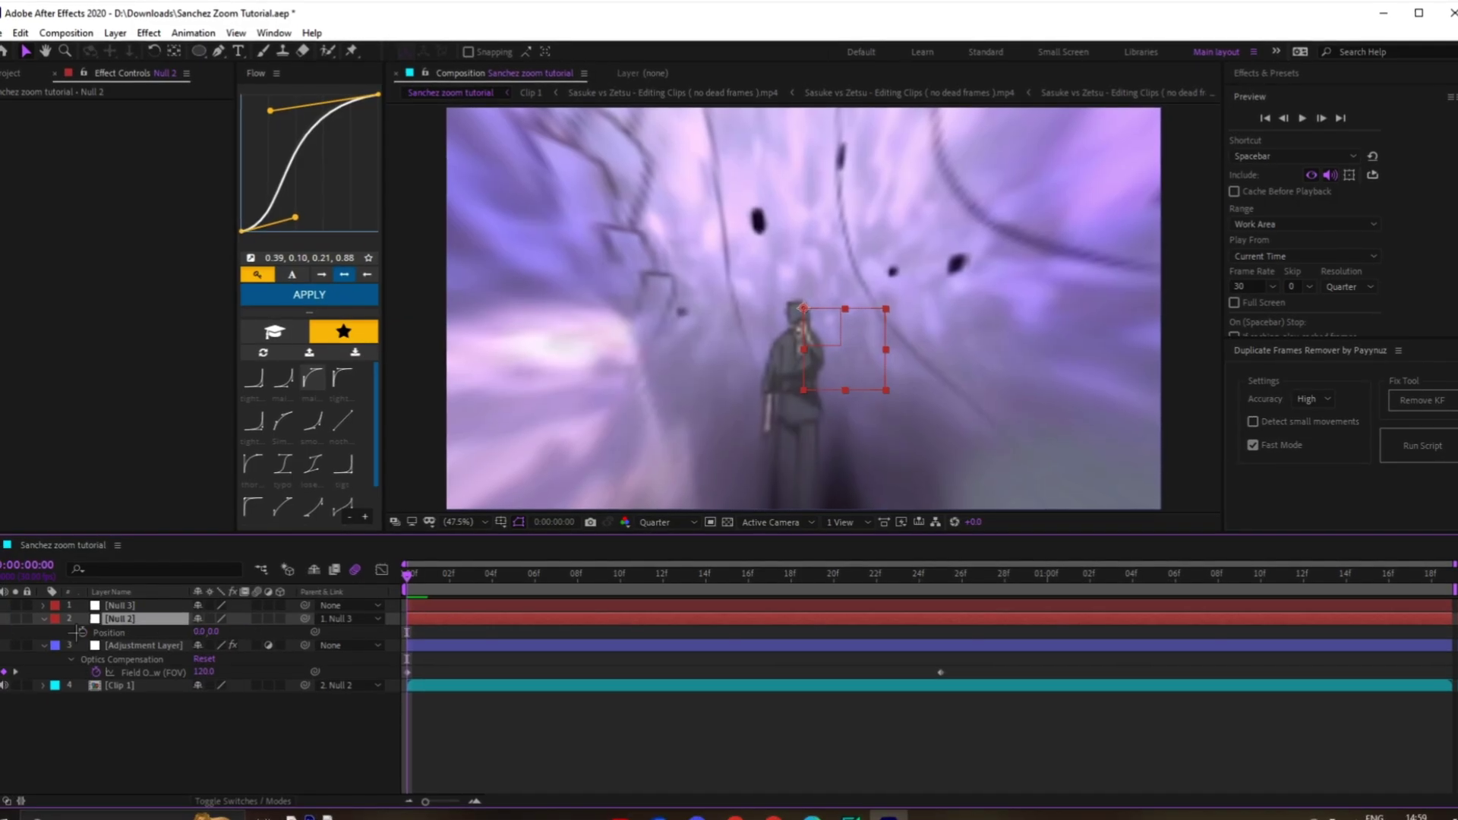
key(shift+s)
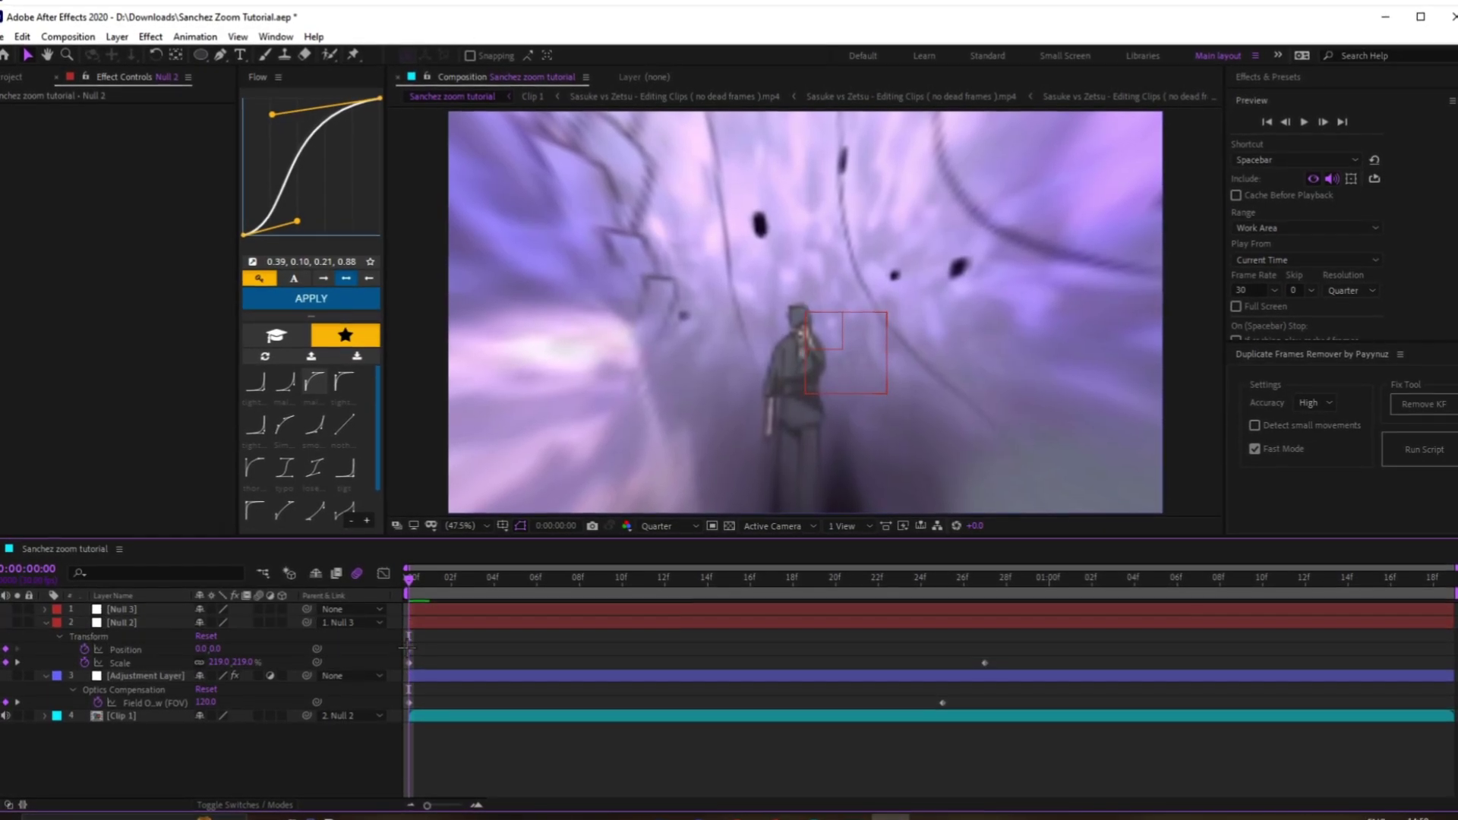
drag(200, 649, 365, 680)
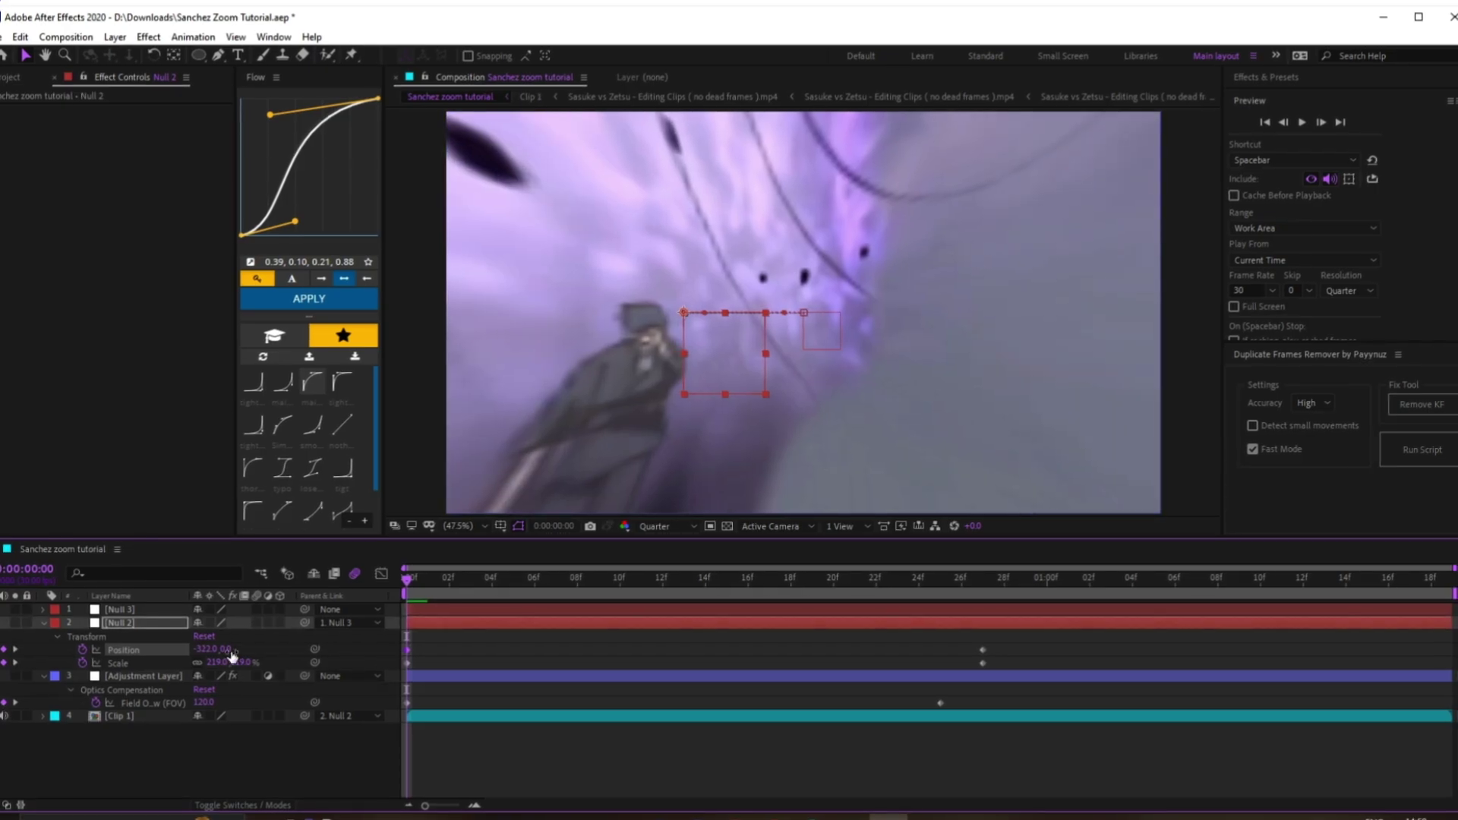
drag(1061, 718, 1272, 719)
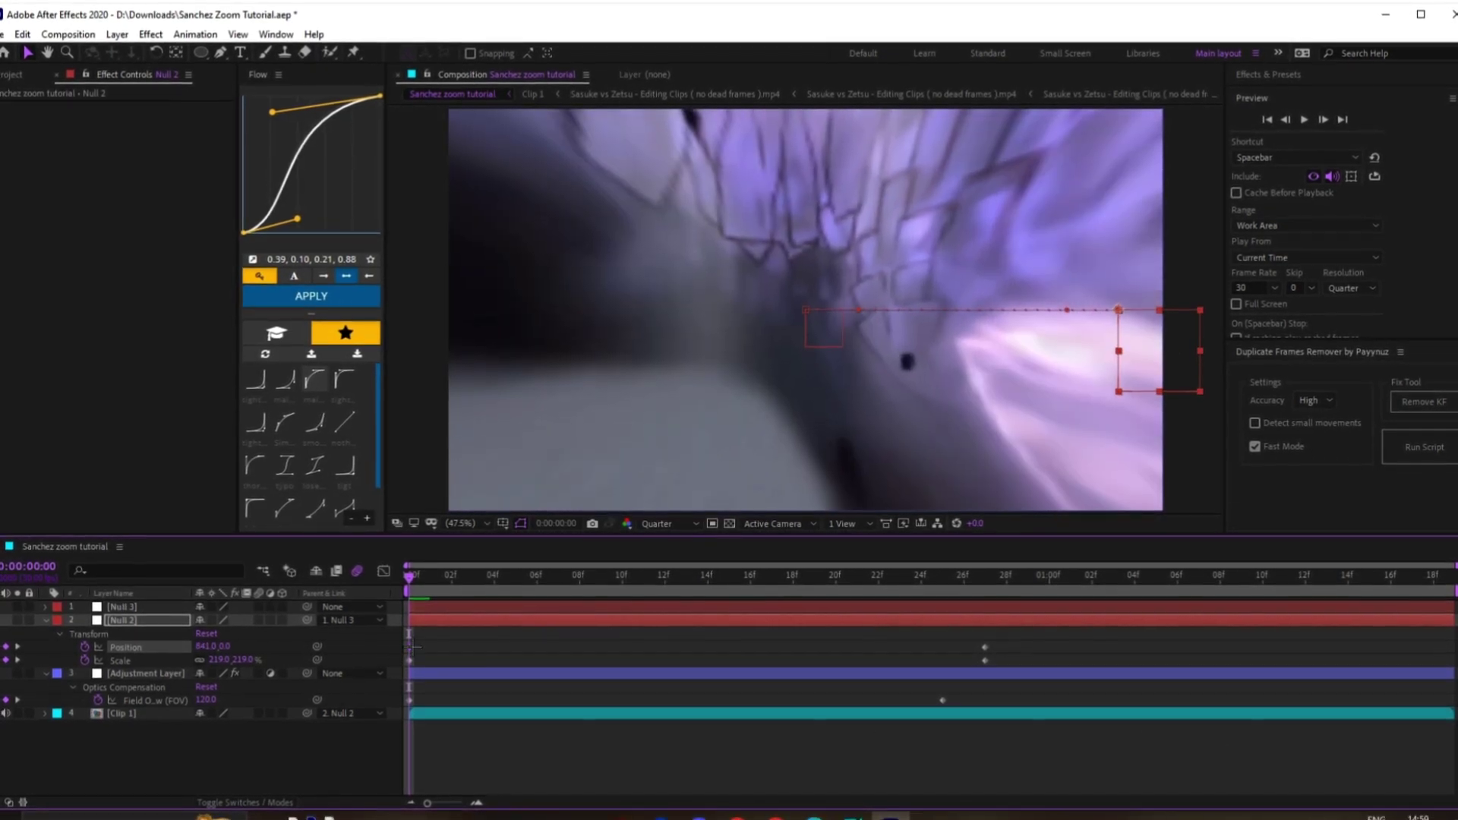
Move Null 2's ending Position and Scale keyframes to 1:03 and ease them with the Flow preset 0.02, 0.84, 0.21, 1.00
drag(408, 649, 771, 649)
click(861, 654)
key(ctrl+z)
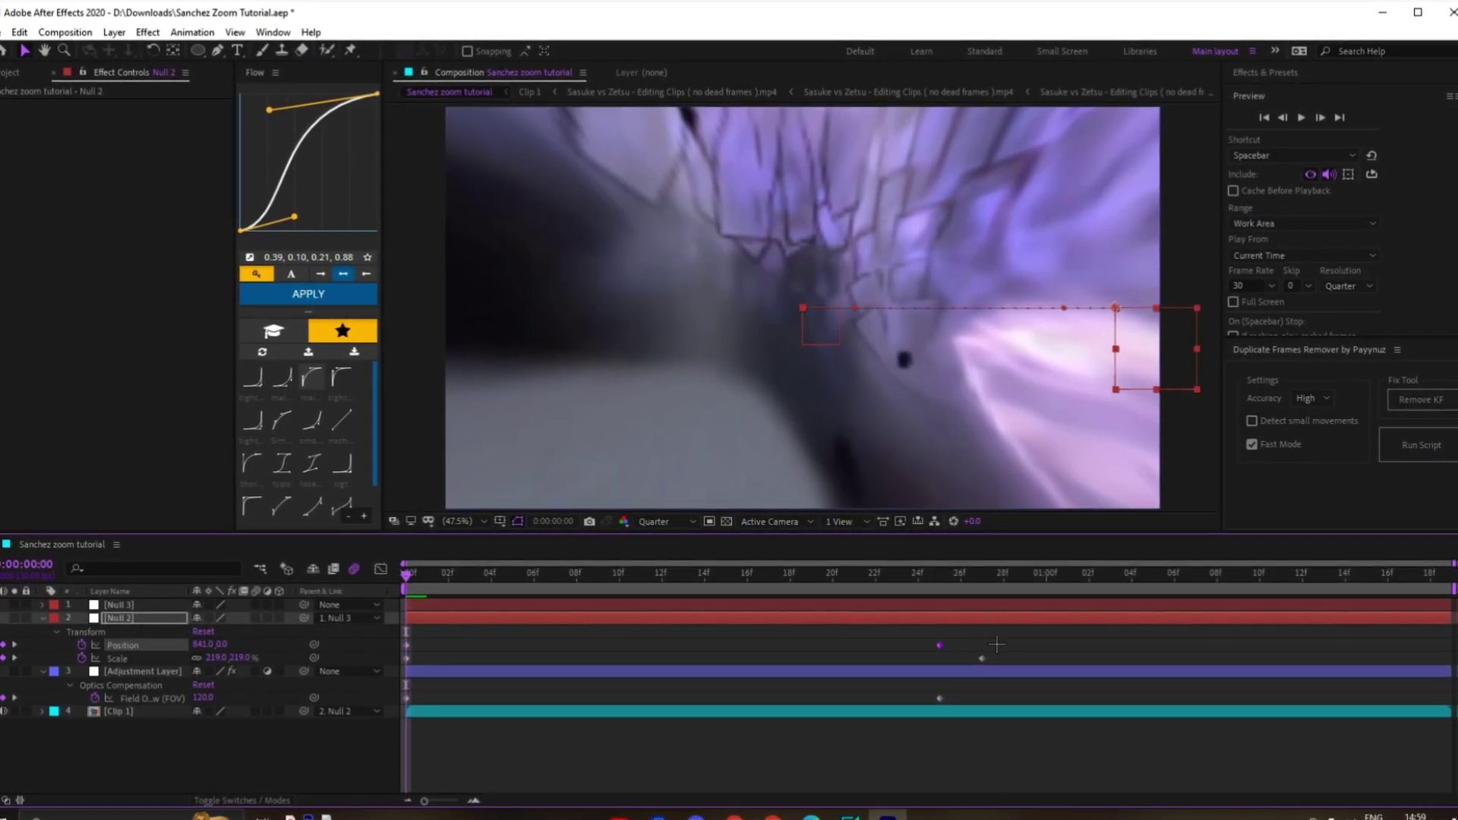
drag(984, 658, 387, 659)
click(342, 376)
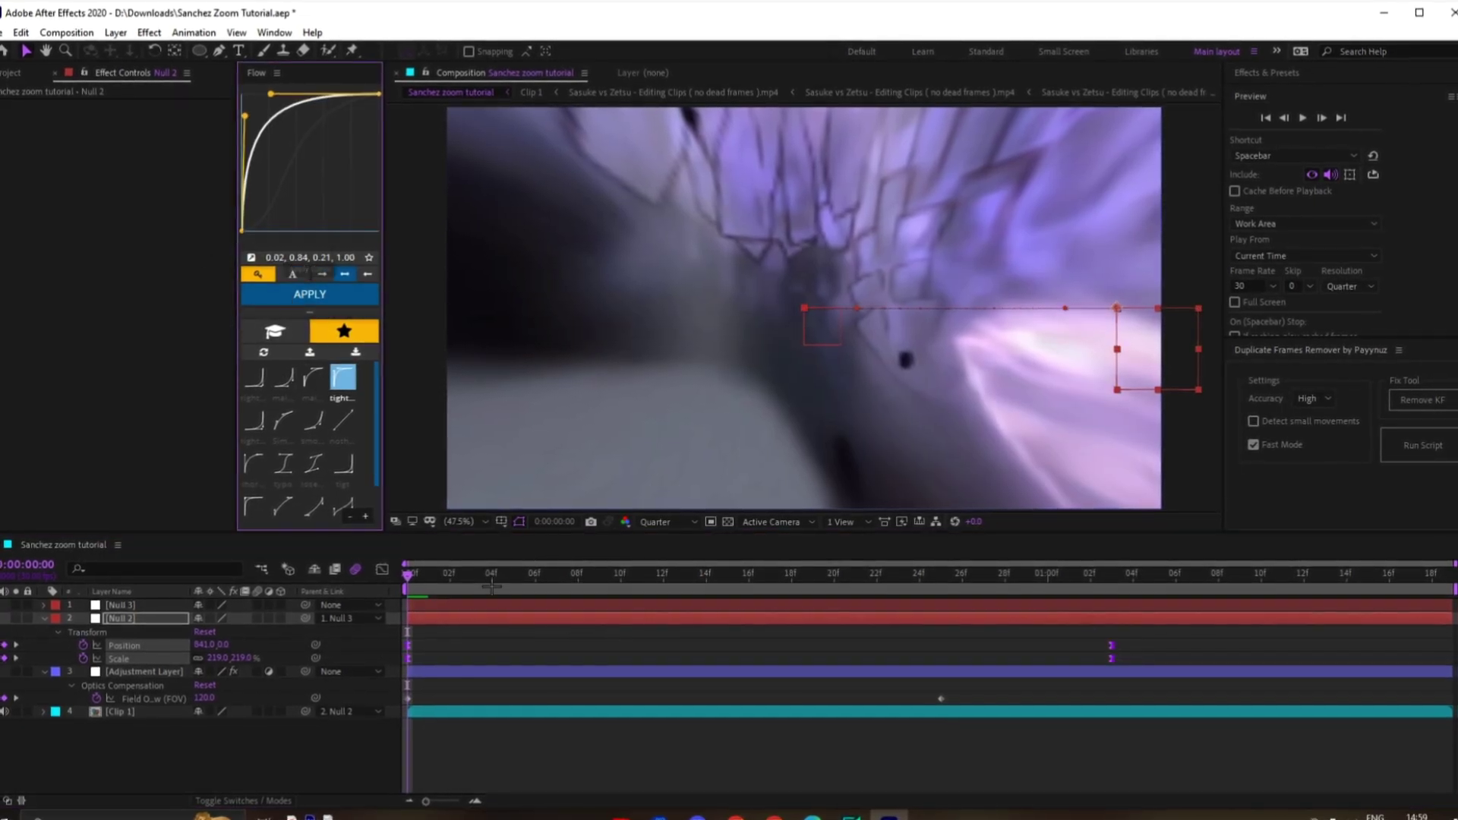
Preview the intro movement, and move Null 2's ending Position and Scale keyframes to frame 26
key(space)
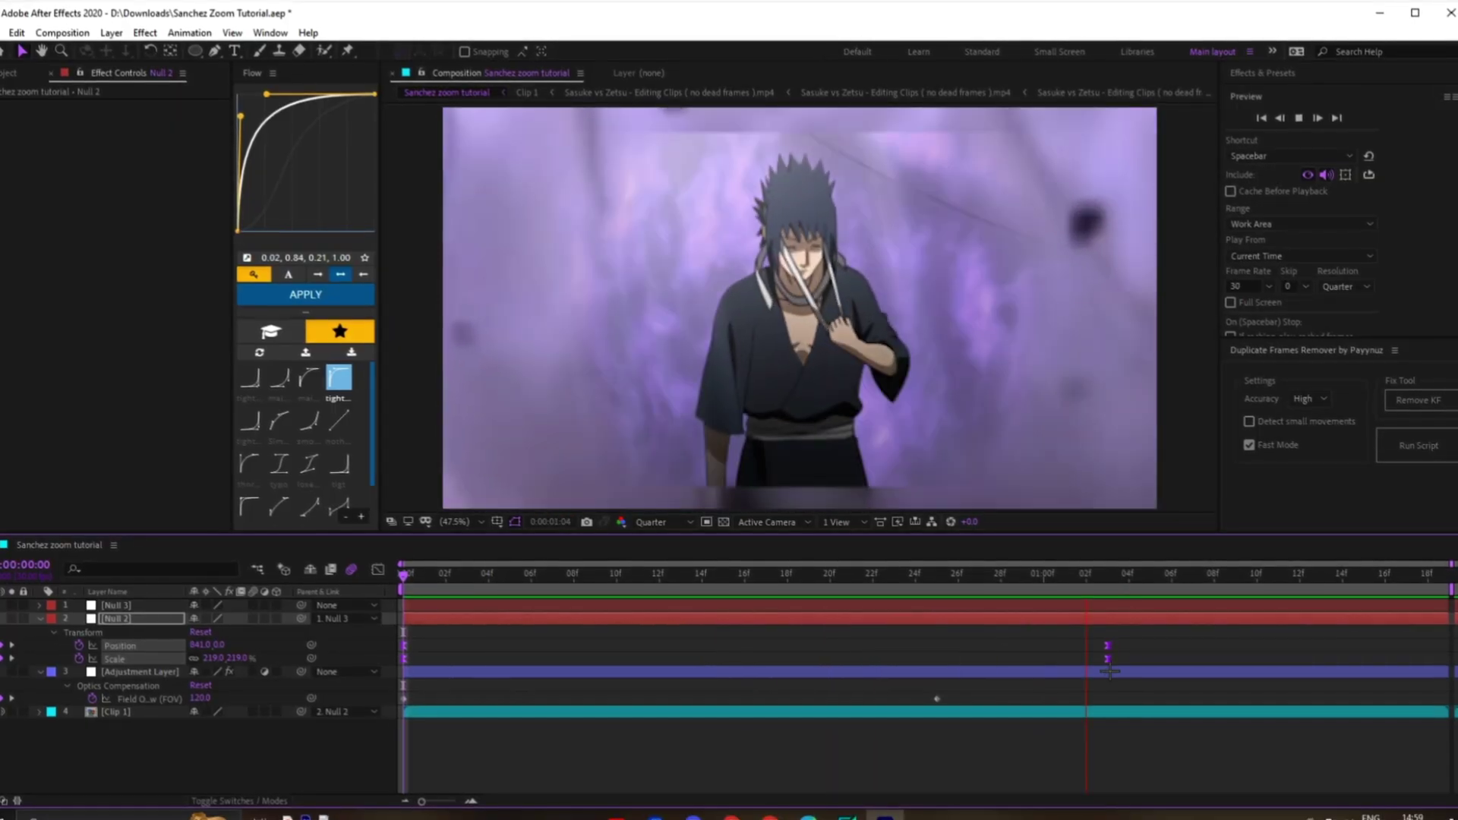
key(space)
drag(960, 660, 956, 660)
drag(999, 639, 365, 663)
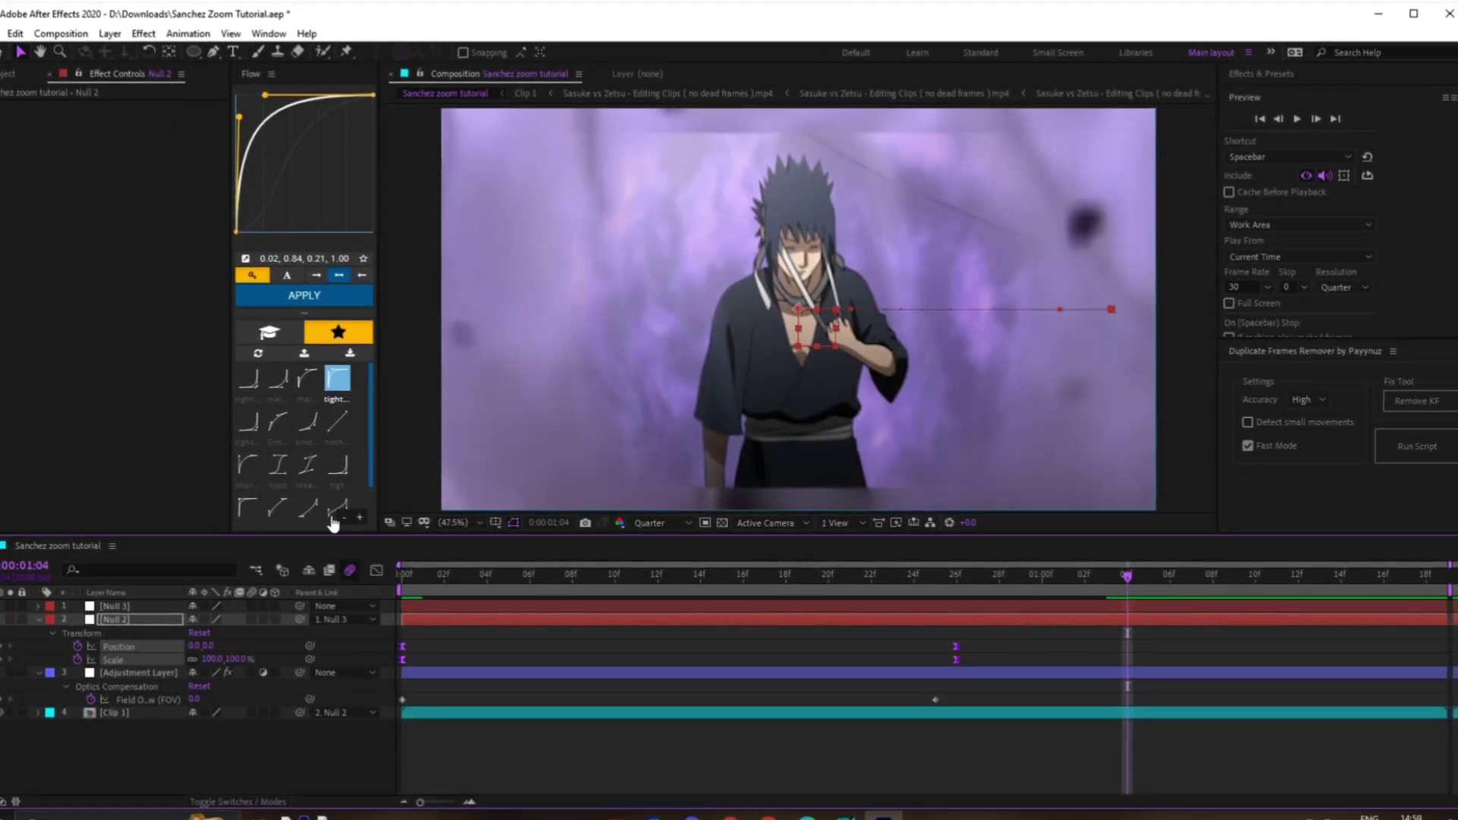
Ease Null 2's Position and Scale keyframes with the 0.02, 0.84, 0.21, 1.00 Flow curve, move the ending pair to frame 29, and preview
click(290, 302)
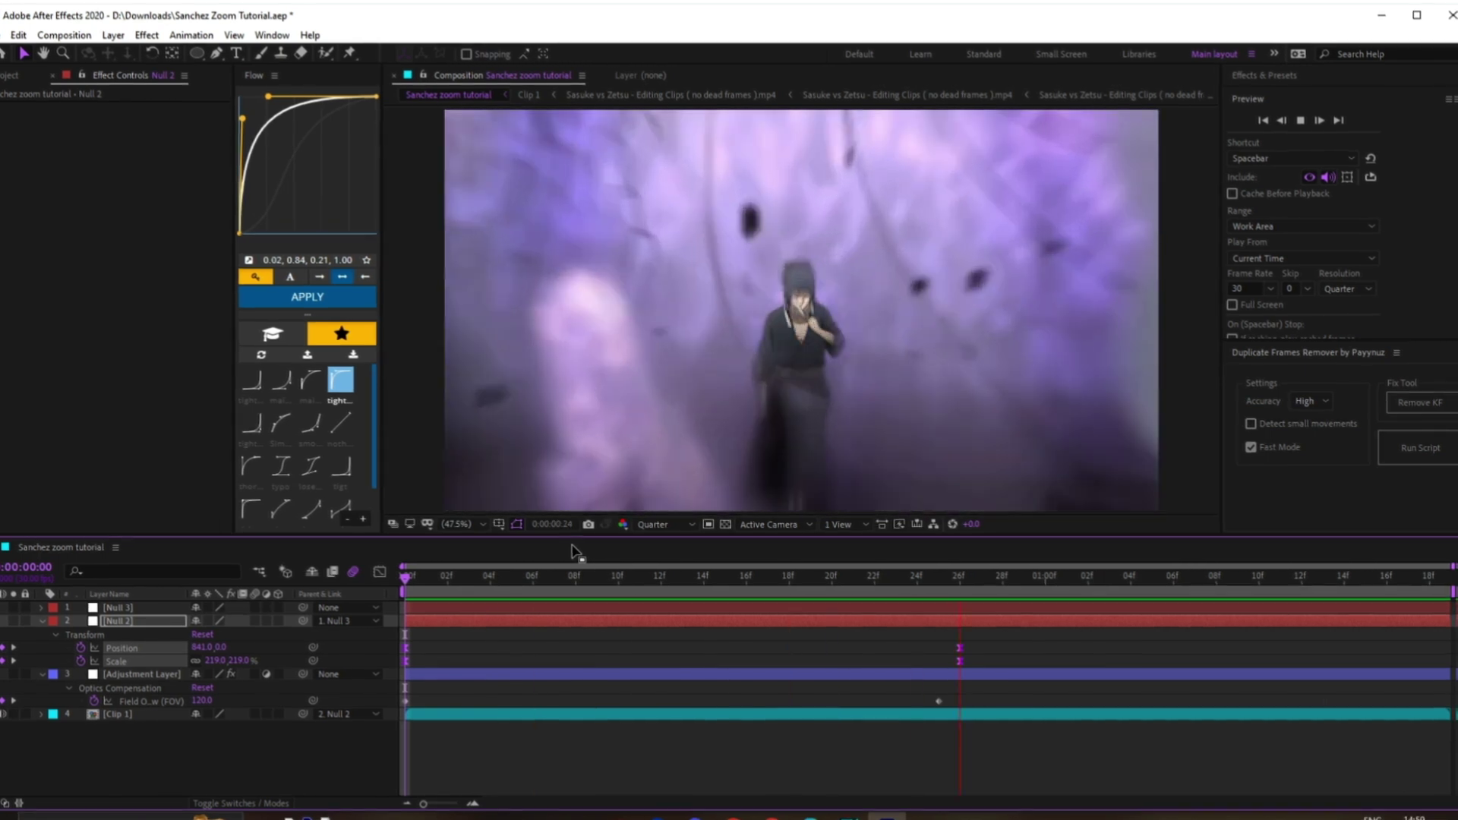
key(space)
drag(987, 645, 395, 666)
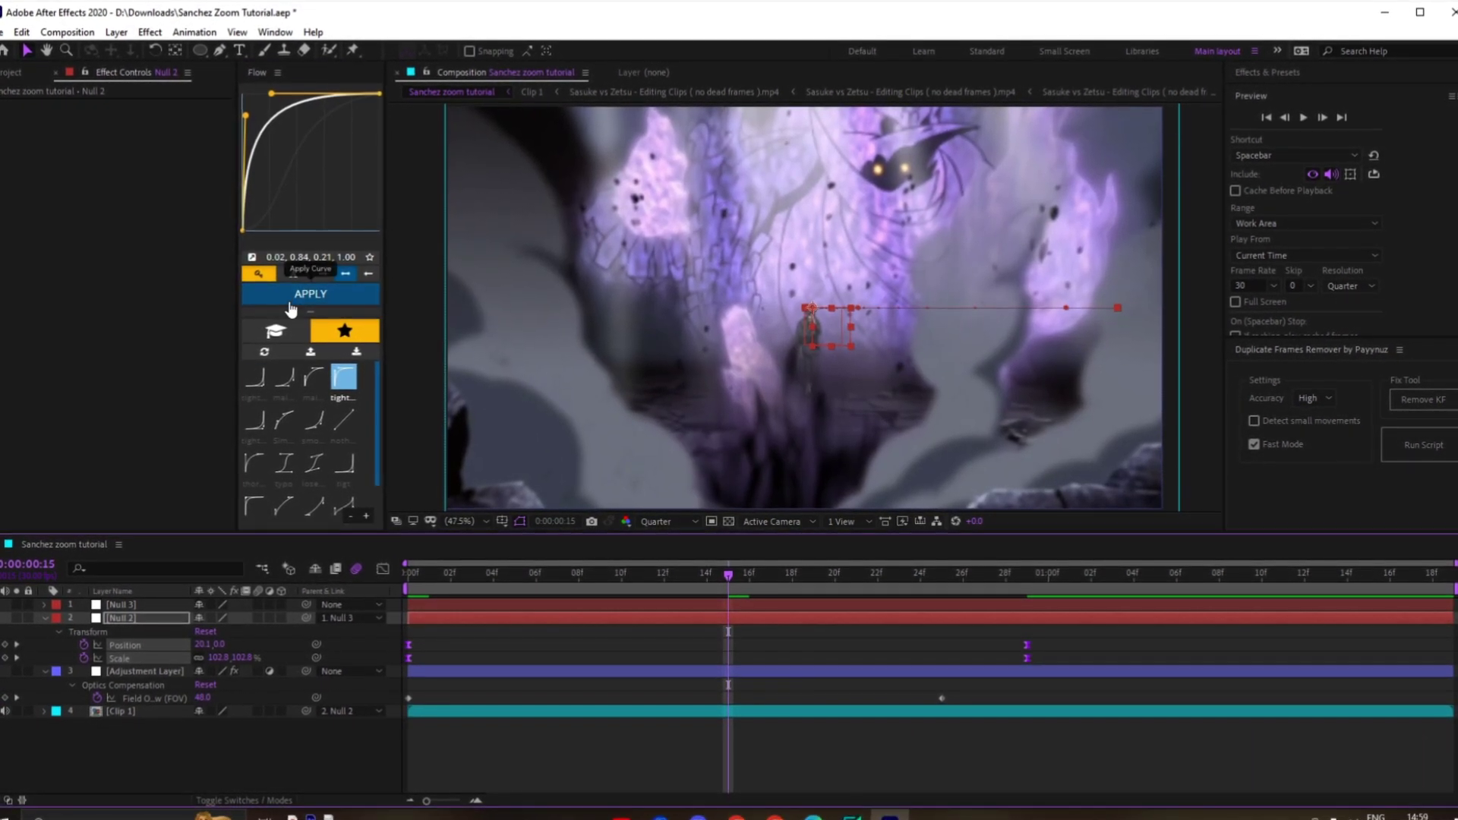
key(space)
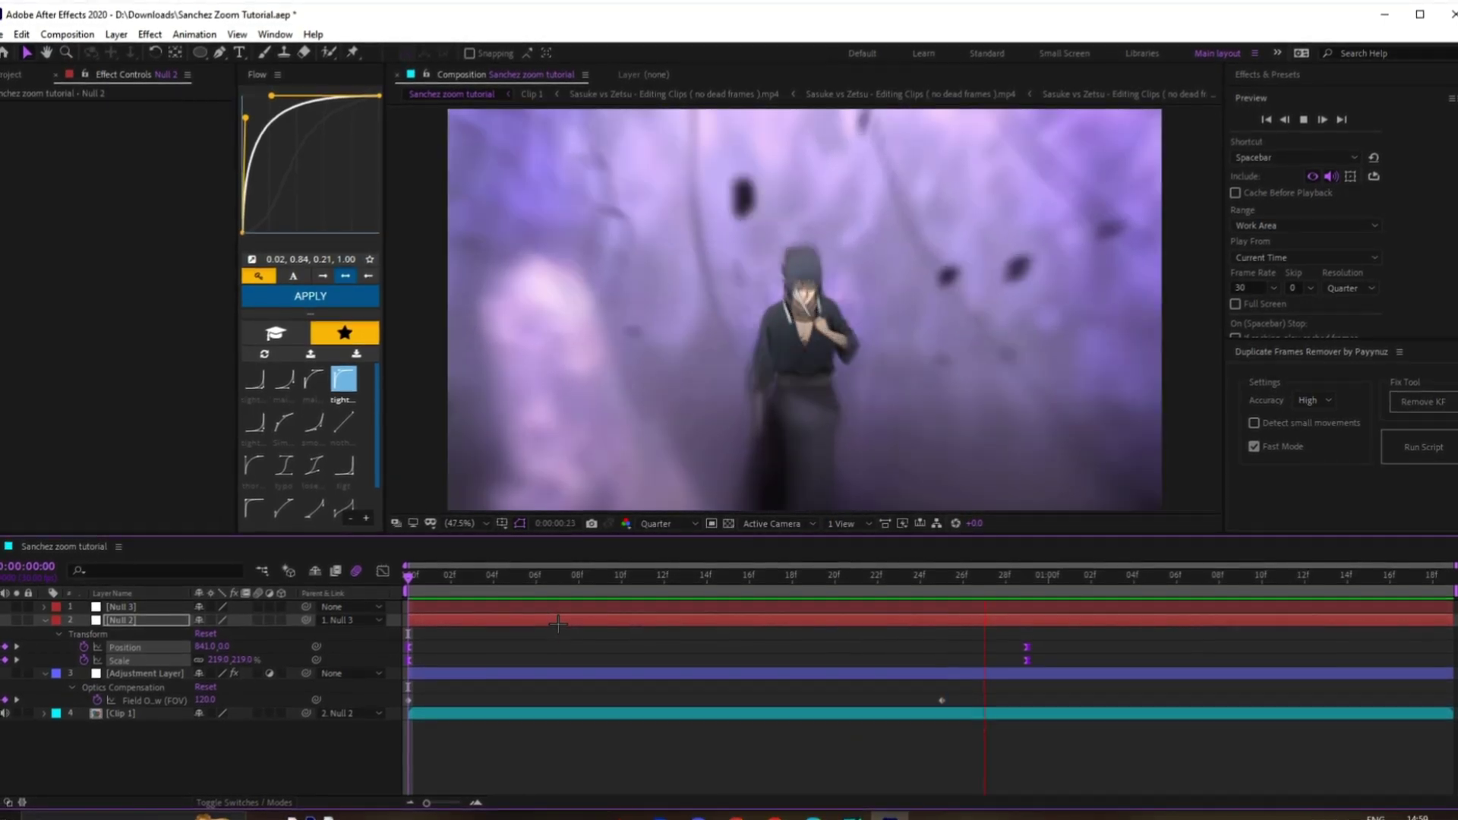
key(space)
click(634, 659)
Add an adjustment layer above the nulls and trim it to span frame 16 to 1:02, centred on frame 24
drag(789, 584, 887, 602)
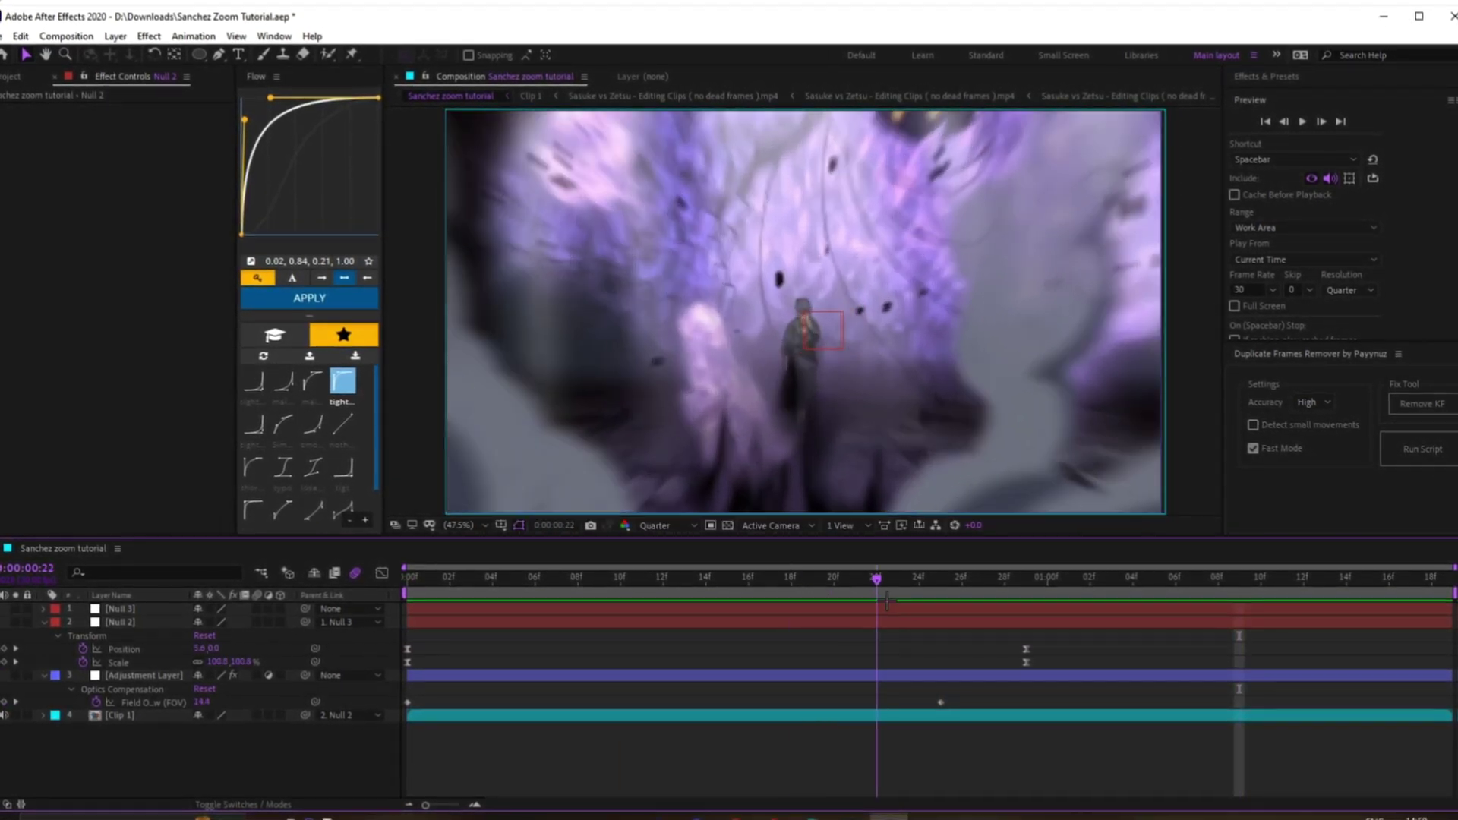
key(Page_Down)
key(Page_Down)
key(ctrl+alt+y)
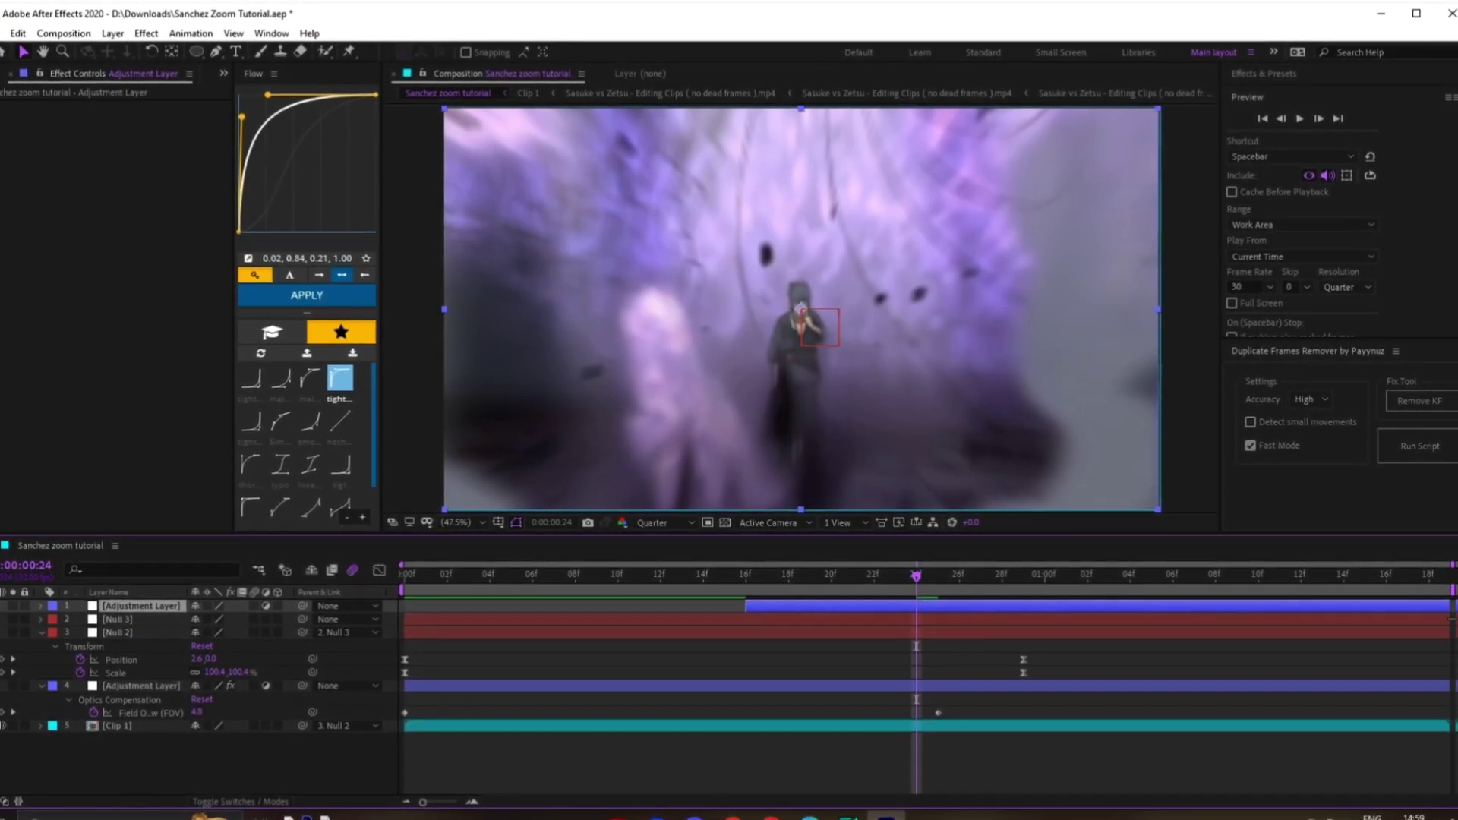
drag(1085, 578, 923, 605)
Apply CC Wide Time to the new adjustment layer and set its Backward Steps to 2
key(ctrl+space)
text(cc wid)
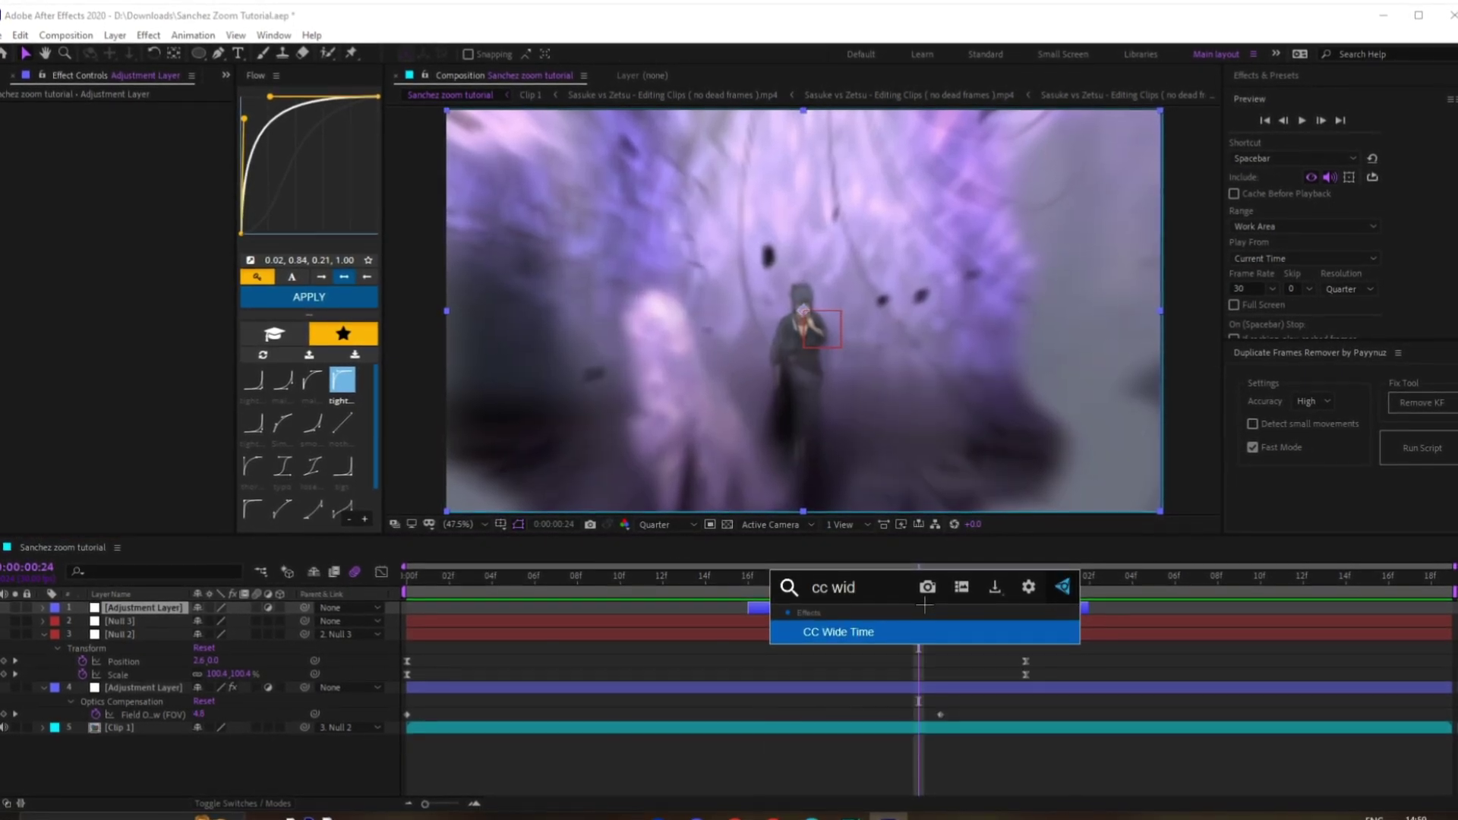
key(Return)
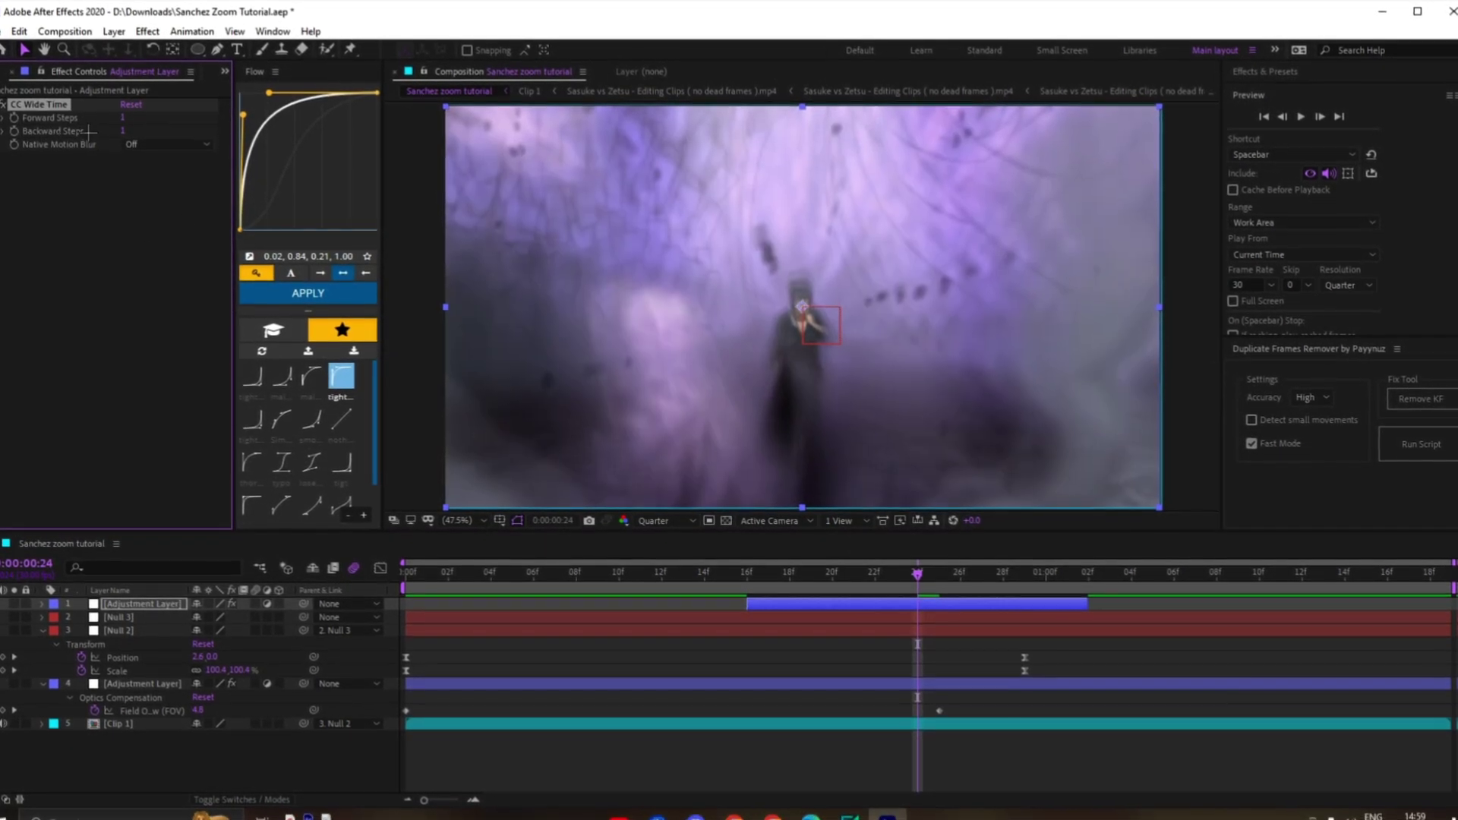
text(2)
key(Return)
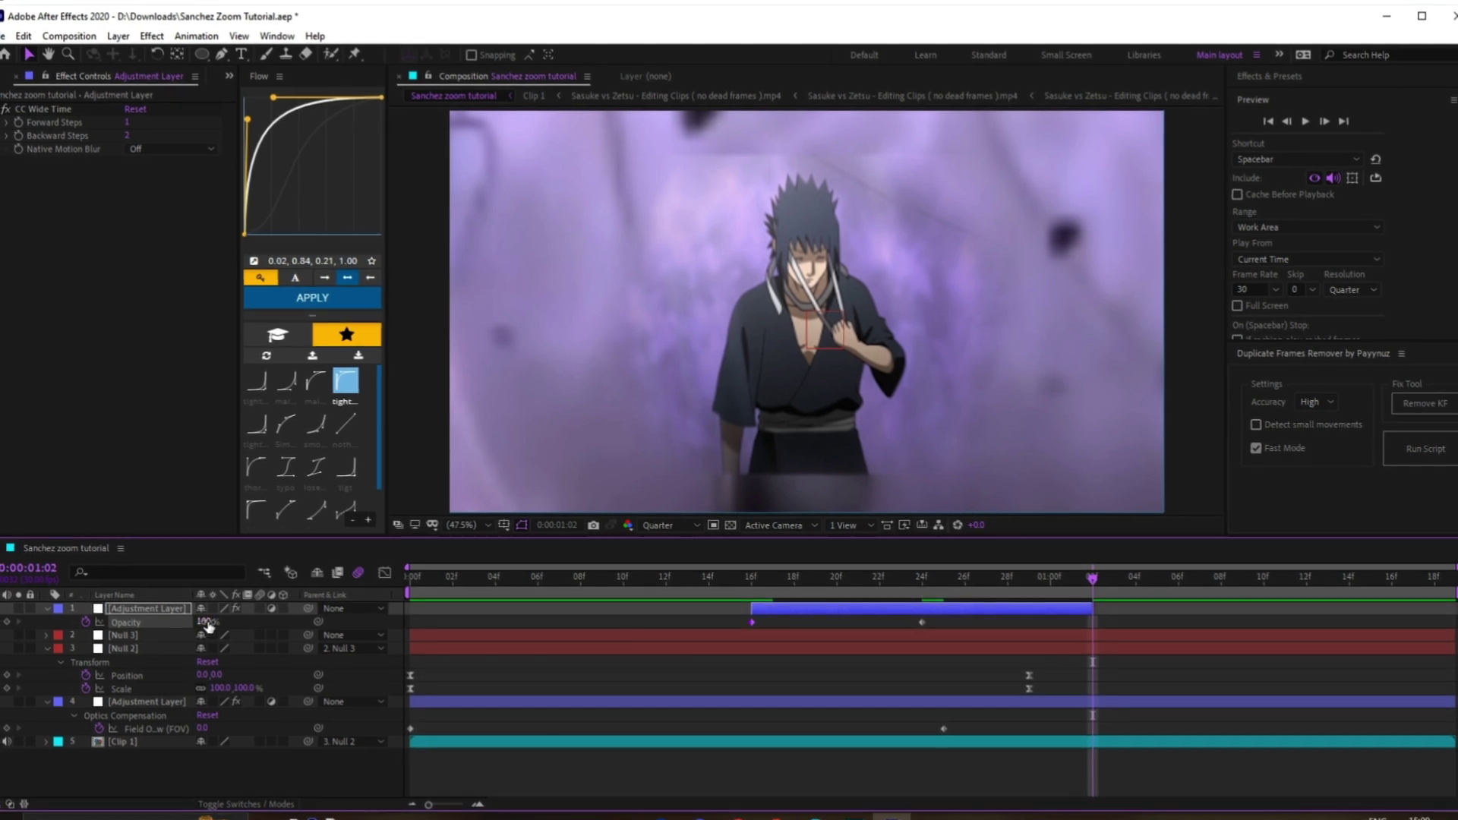
Keyframe the adjustment layer's Opacity at 0% on frame 16, 100% on frame 24 and 0% on 1:02, all with Easy Ease
drag(742, 621, 1101, 629)
right_click(1092, 622)
mouse_move(1158, 612)
click(1048, 665)
key(space)
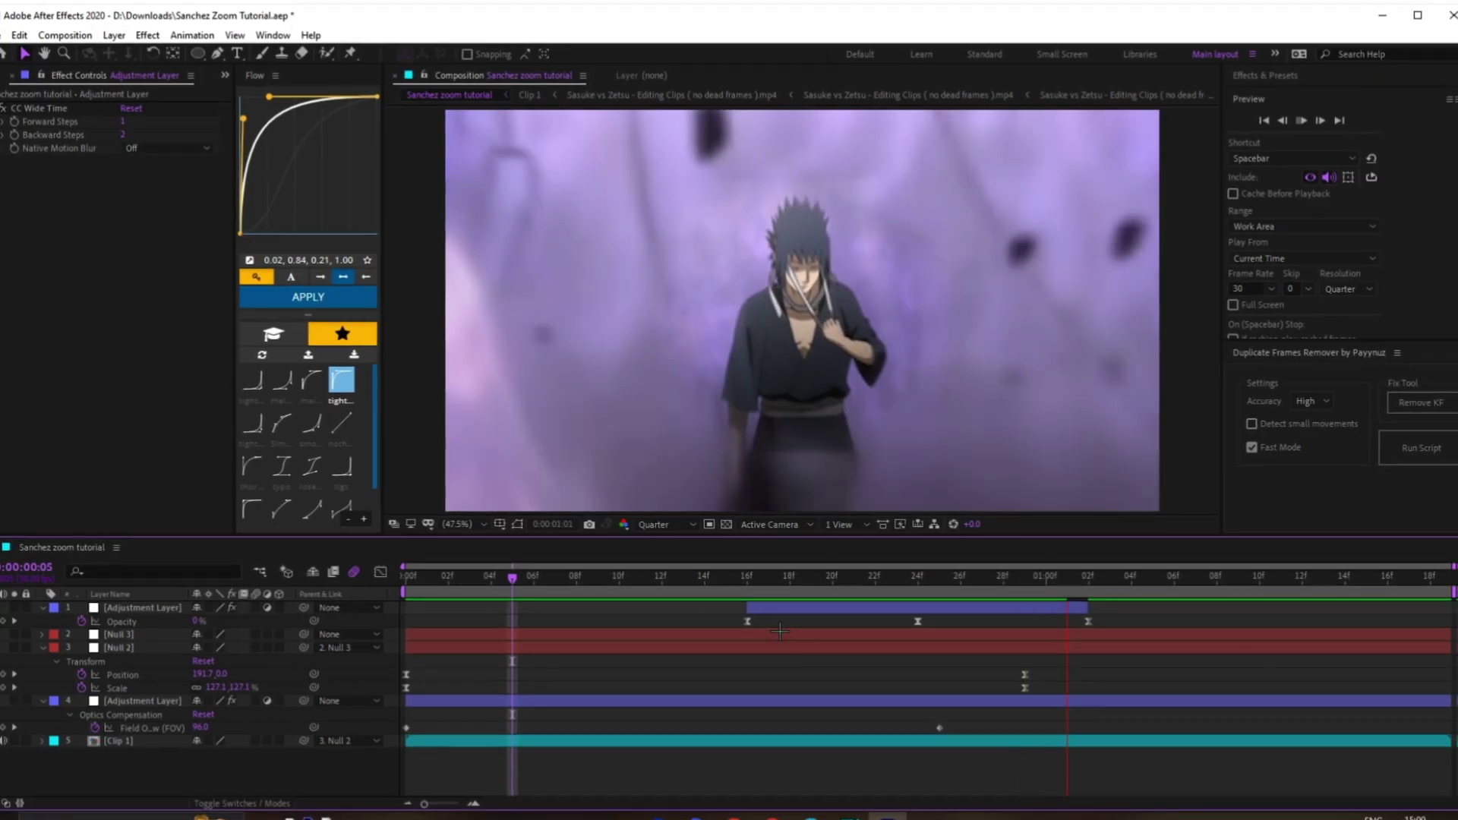
Set the CC Wide Time layer's Opacity at frame 24 to 100% and preview the intro from the first frame
click(921, 598)
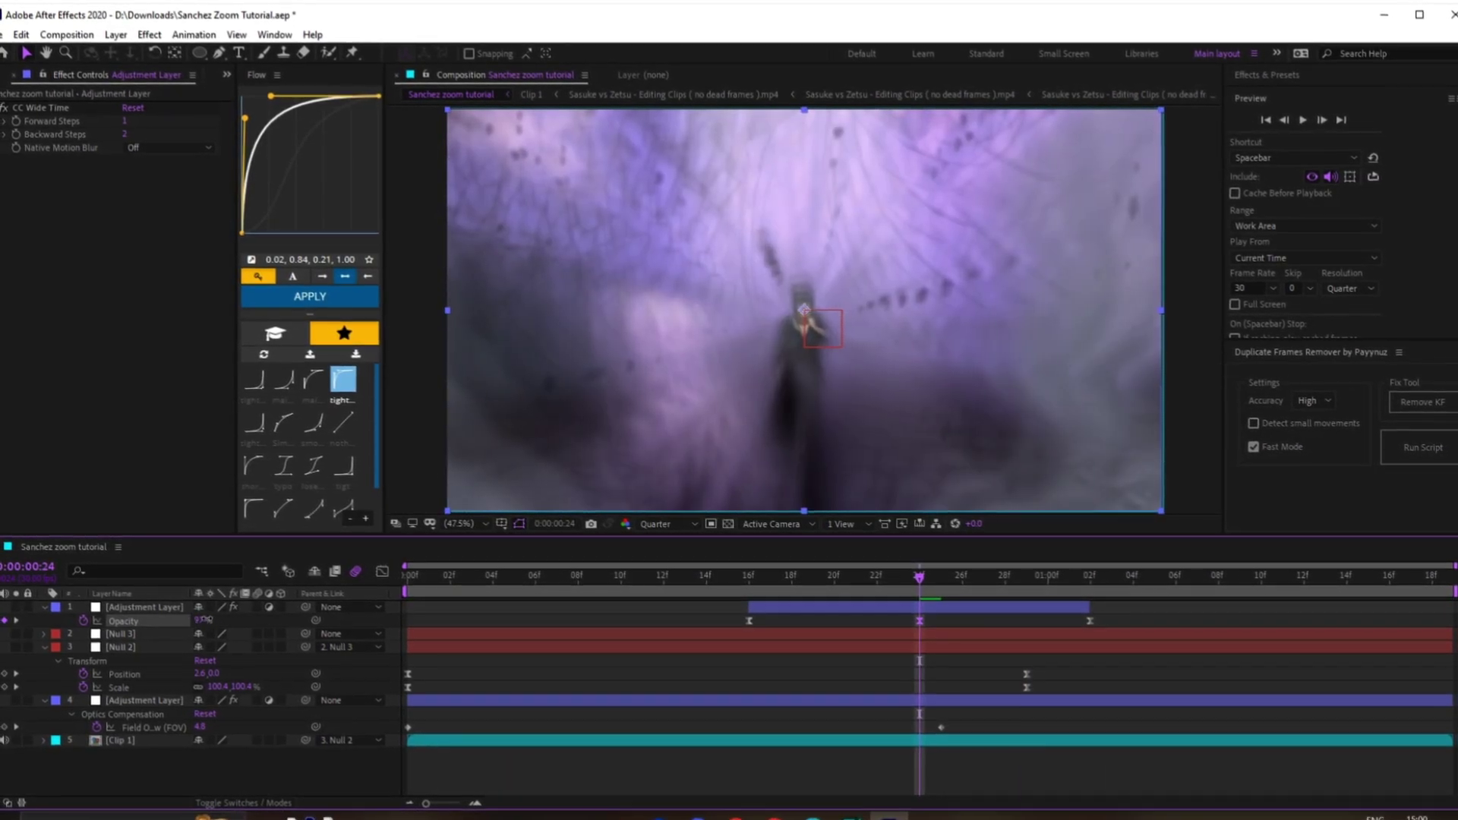
drag(190, 620, 183, 621)
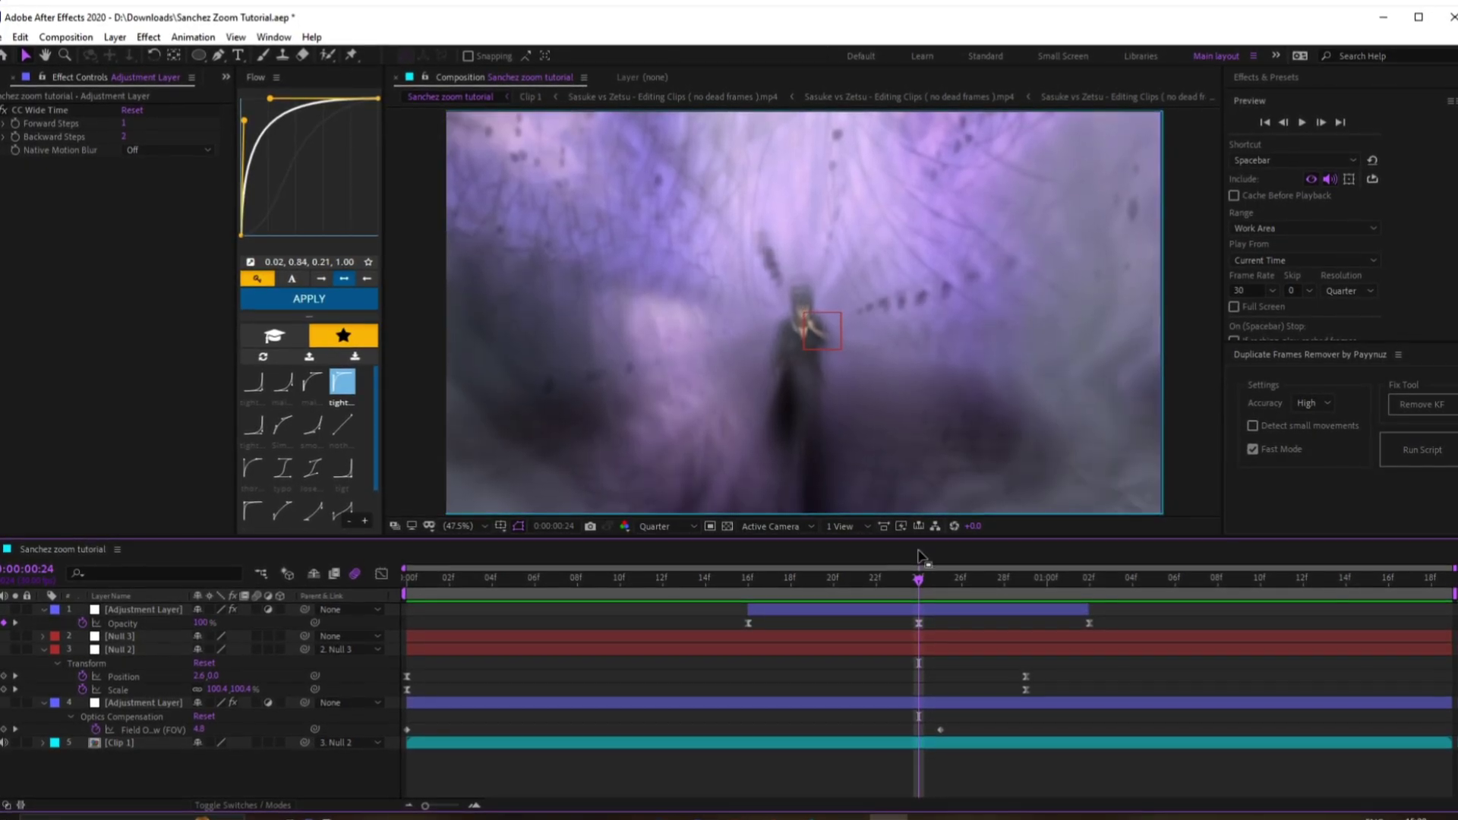
click(630, 567)
key(space)
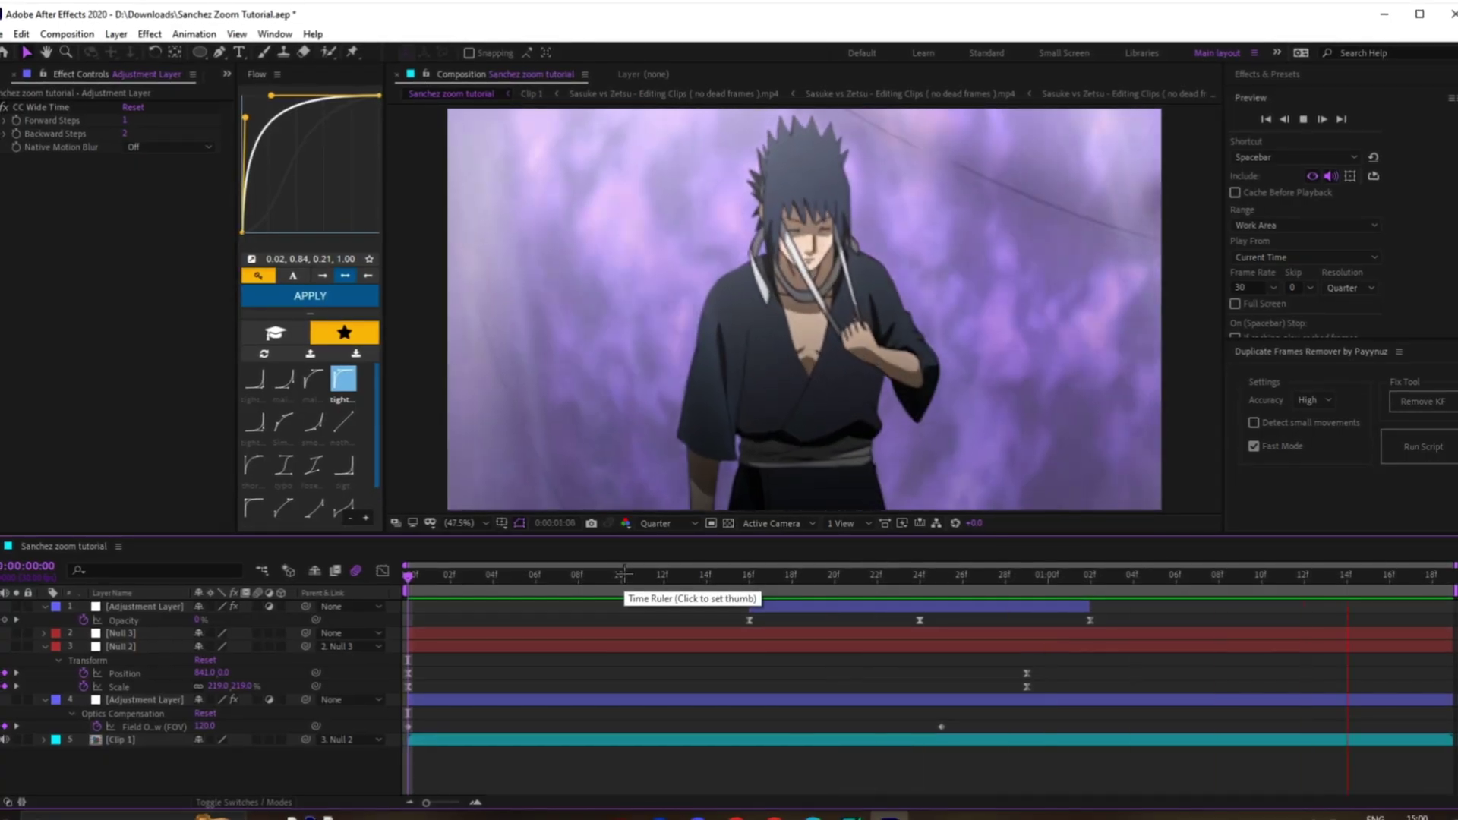
key(space)
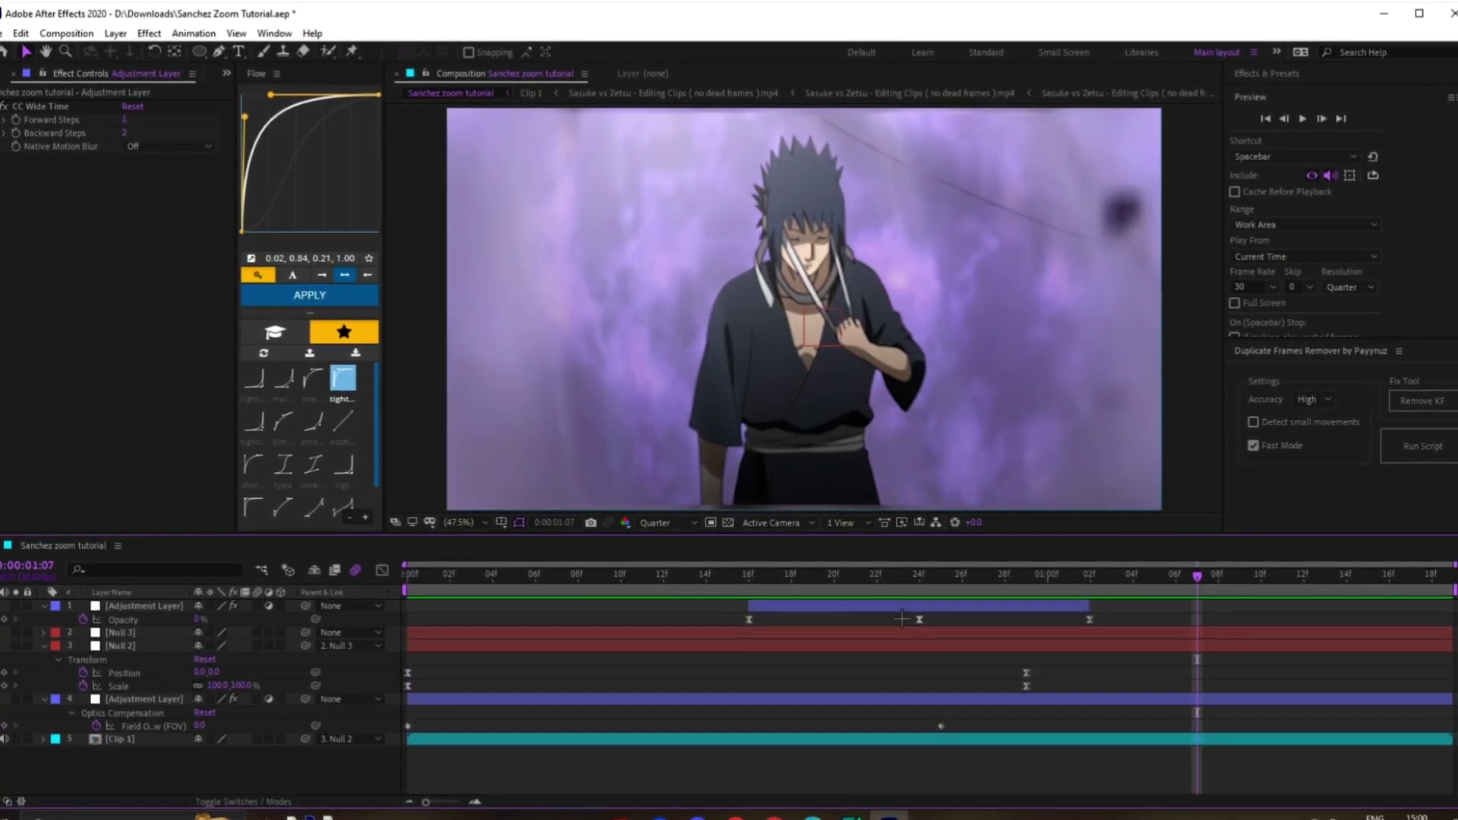
Check frames across the intro movement and save the project
drag(942, 579, 1007, 600)
drag(679, 570, 599, 577)
key(ctrl+s)
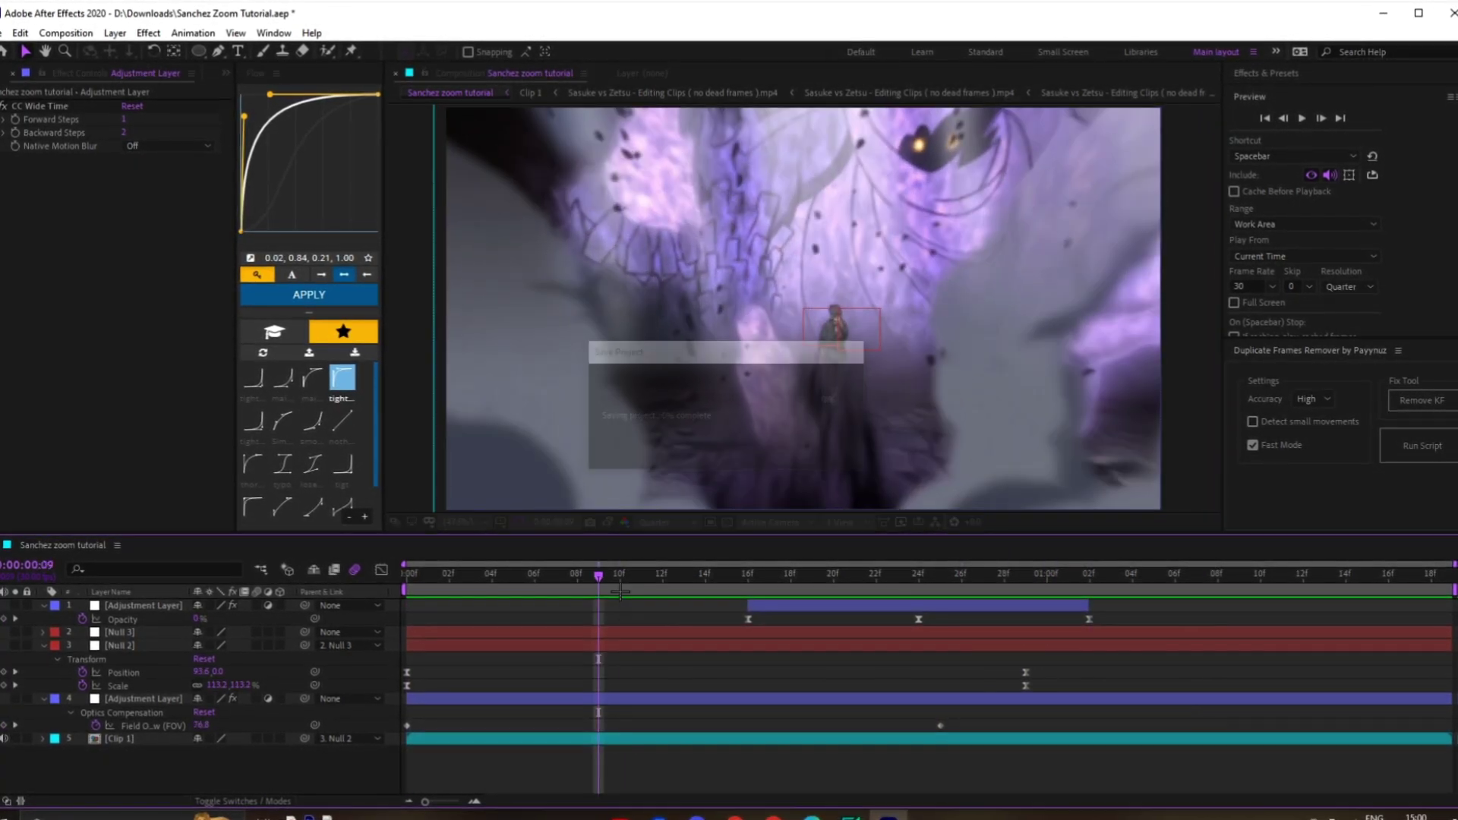
Add a second adjustment layer spanning frame 16 to 1:02 and apply the Exposure and Bokeh effects to it
drag(740, 580, 801, 620)
text(exp)
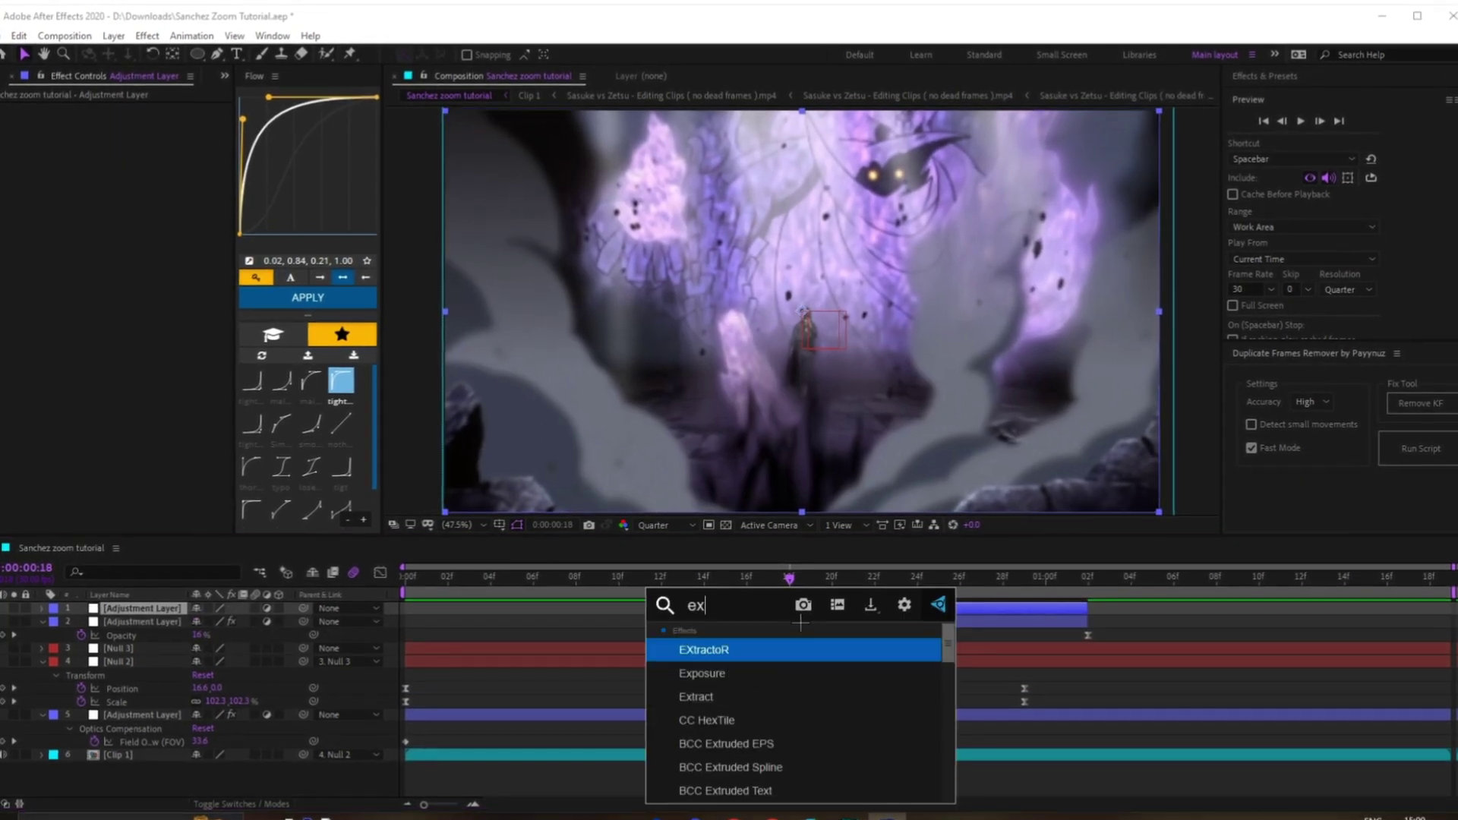
key(Return)
text(bok)
key(Return)
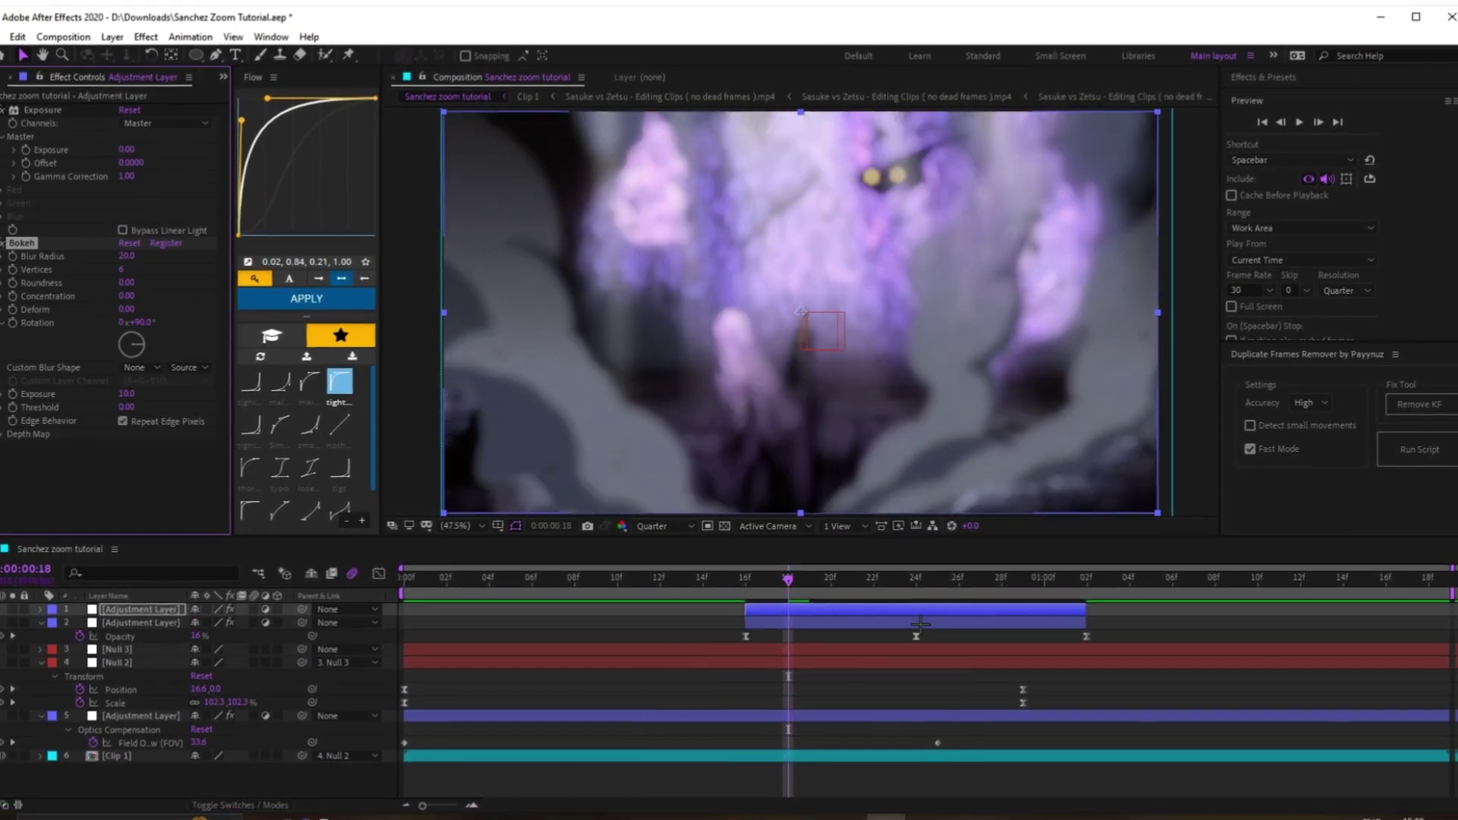
At frame 24, keyframe Bokeh's Blur Radius at 10 and Exposure at 0.81, and reveal the layer's animated properties
click(920, 578)
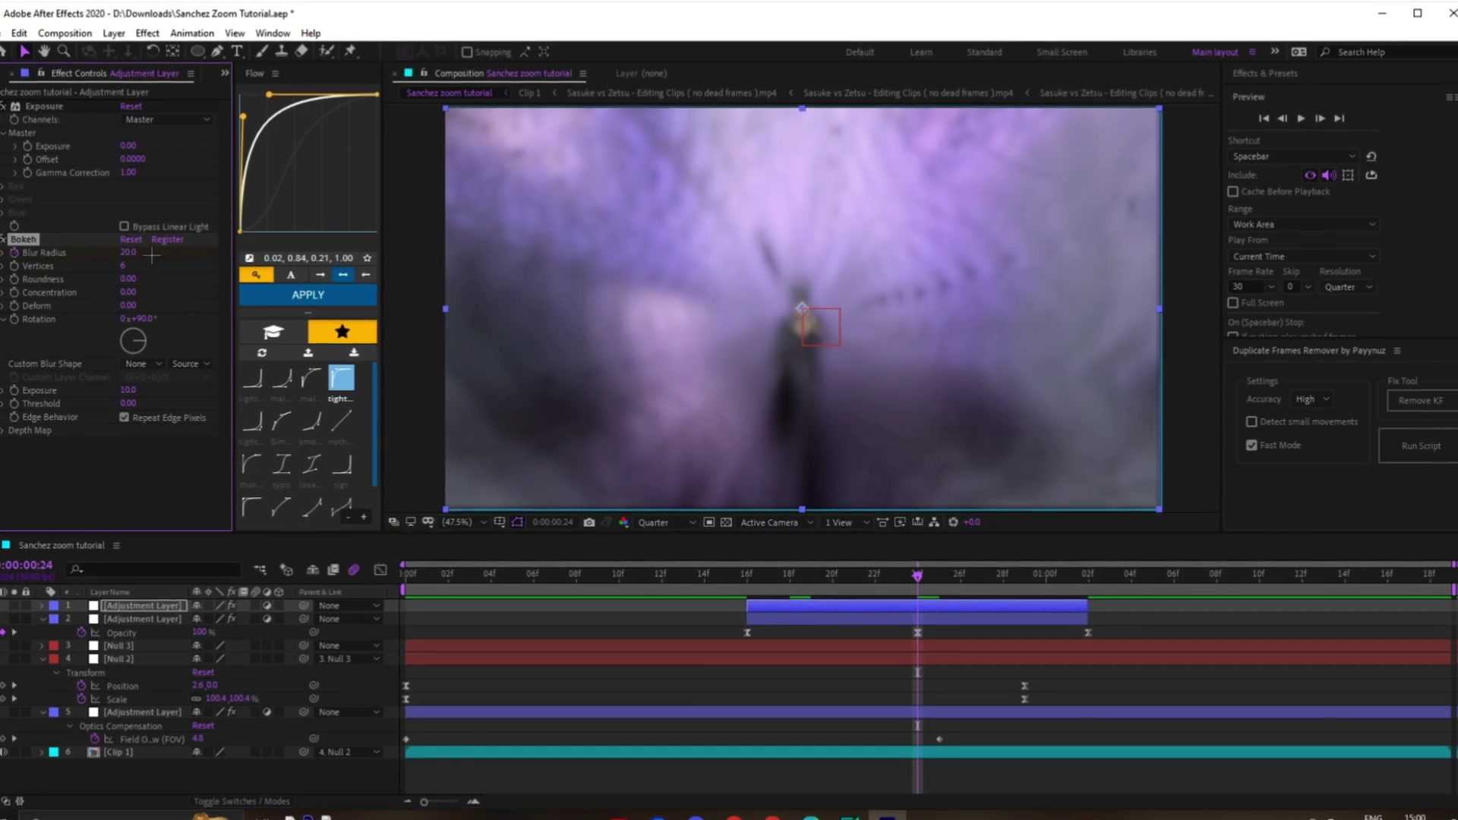
text(10)
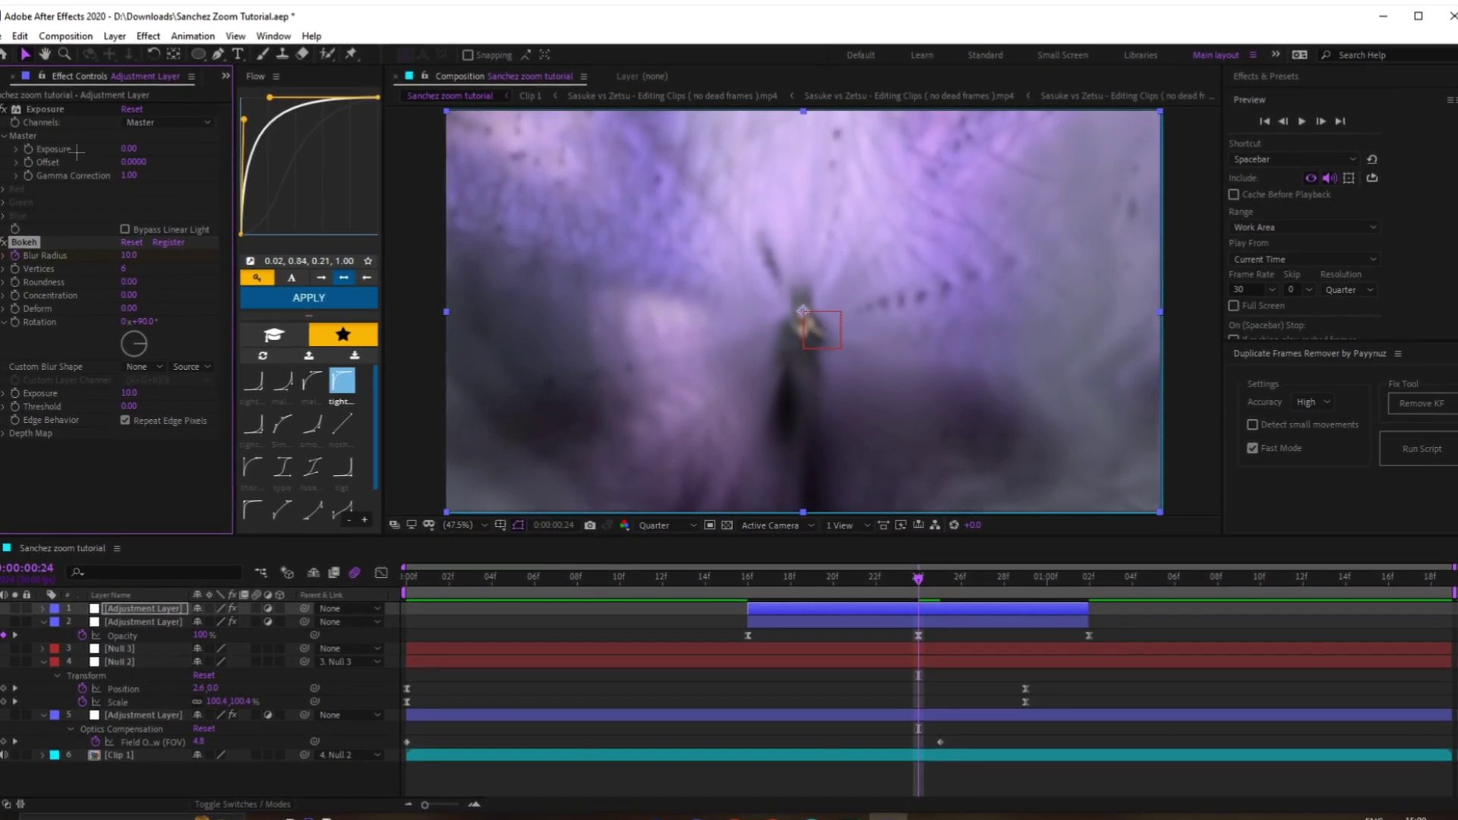
click(27, 149)
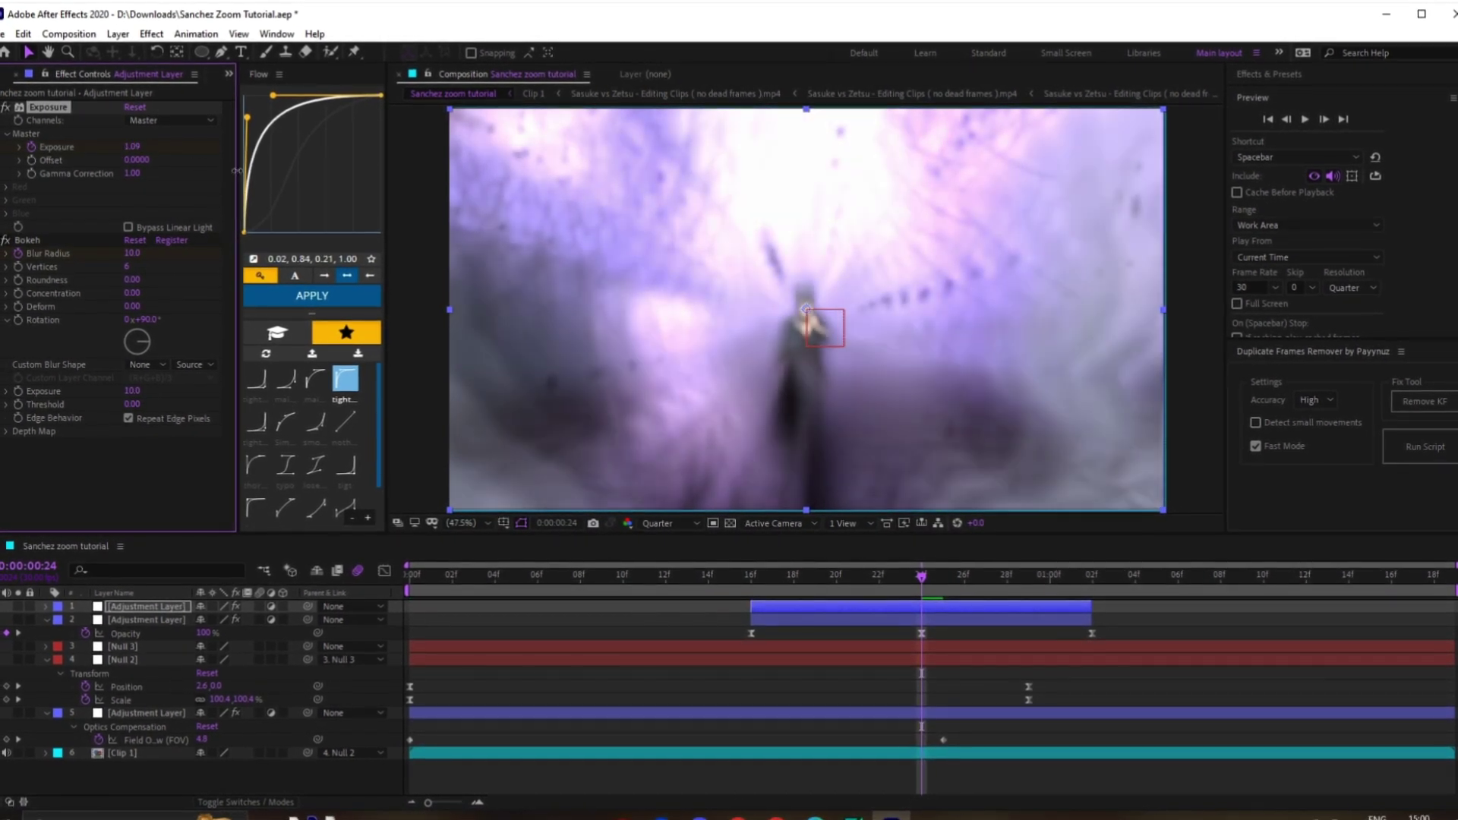
key(u)
At 1:01, set the top adjustment layer's Exposure and Blur Radius to 0
drag(922, 579, 1074, 599)
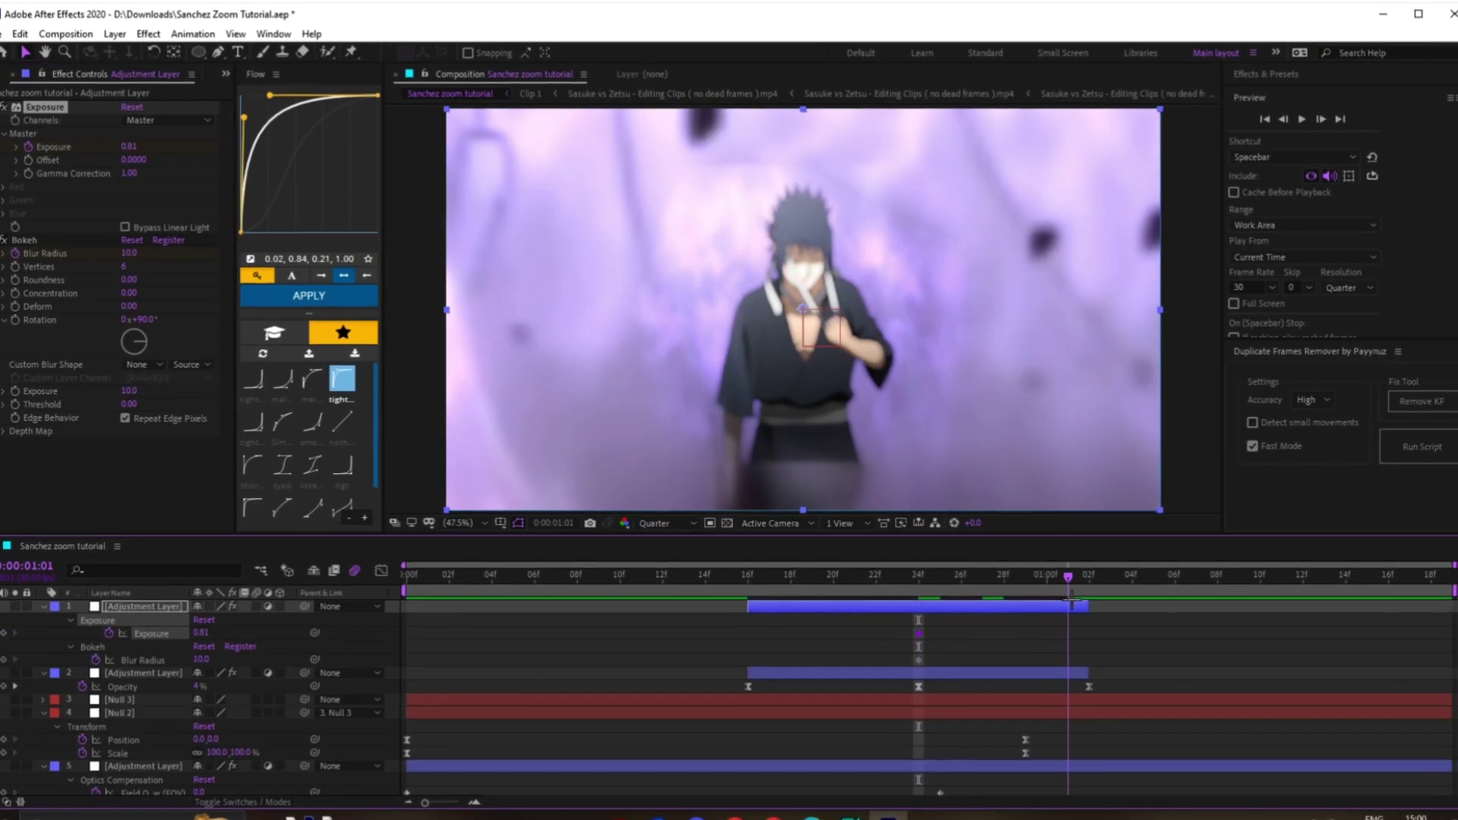
click(1129, 631)
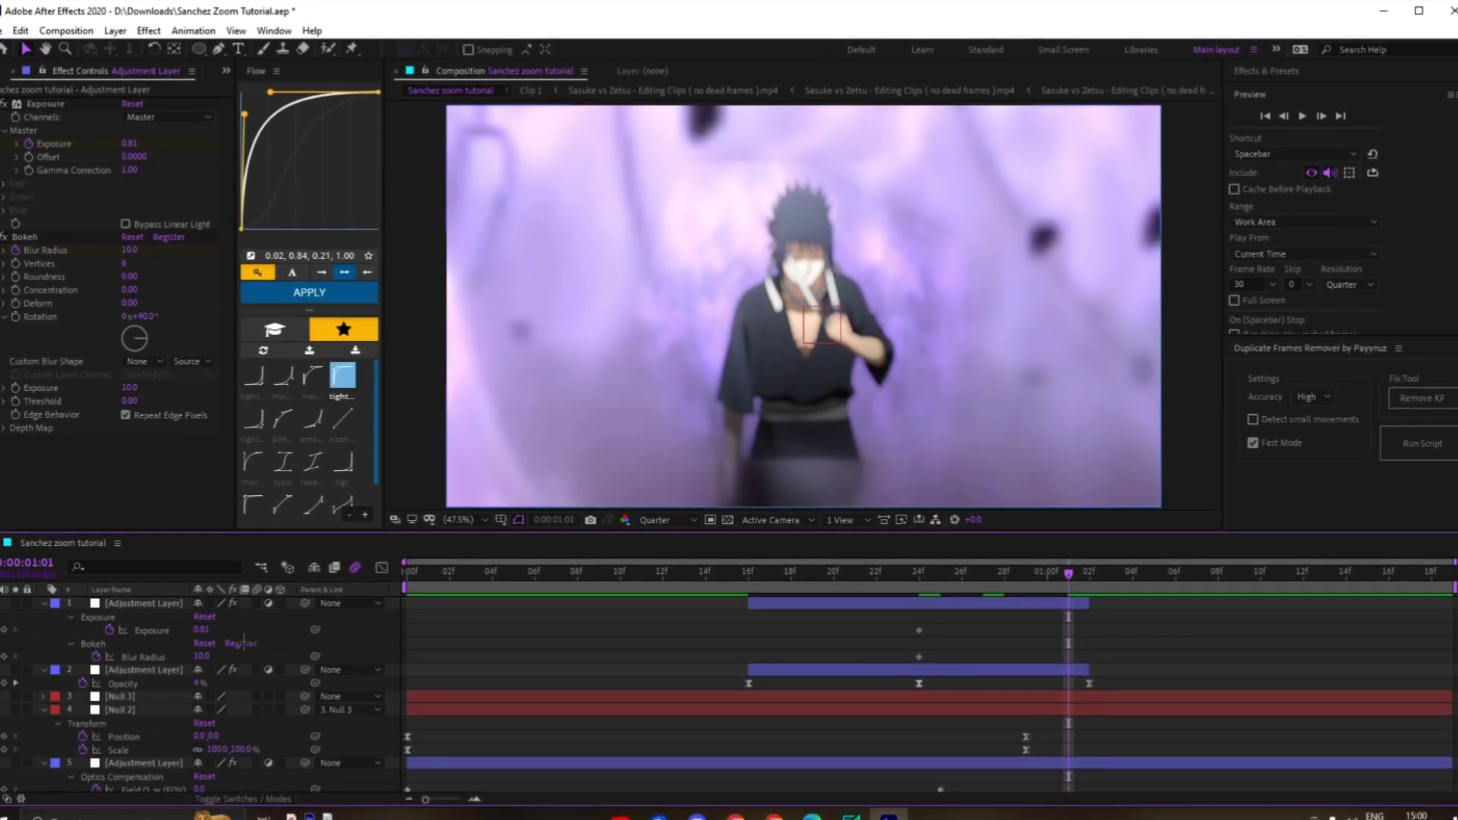
click(202, 629)
text(0)
key(Return)
click(202, 656)
text(0)
key(Return)
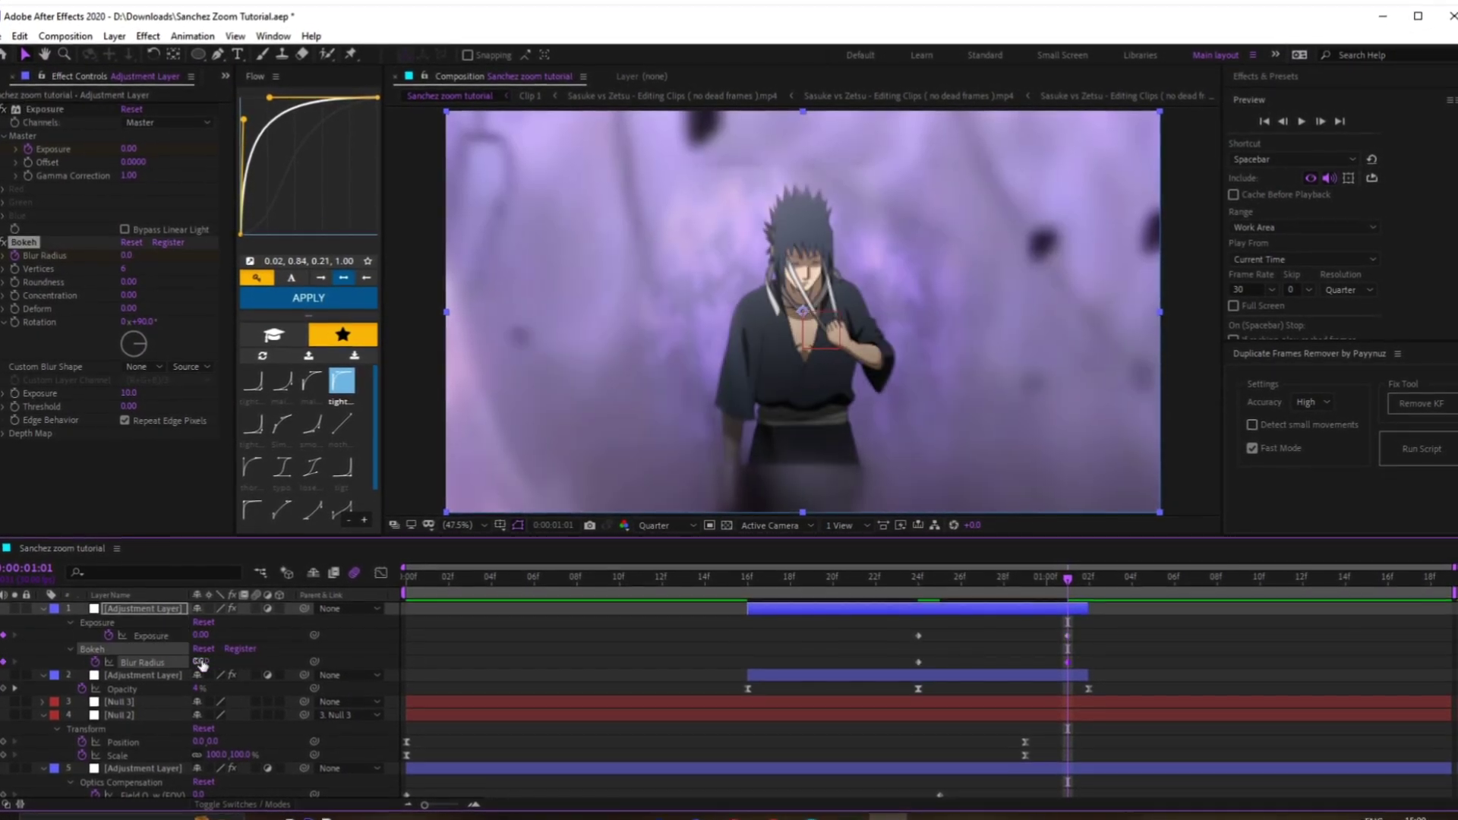
Move the ending Exposure and Blur Radius keyframes to 1:02 and paste copies of them at the layer's start, frame 16
key(u)
key(u)
key(i)
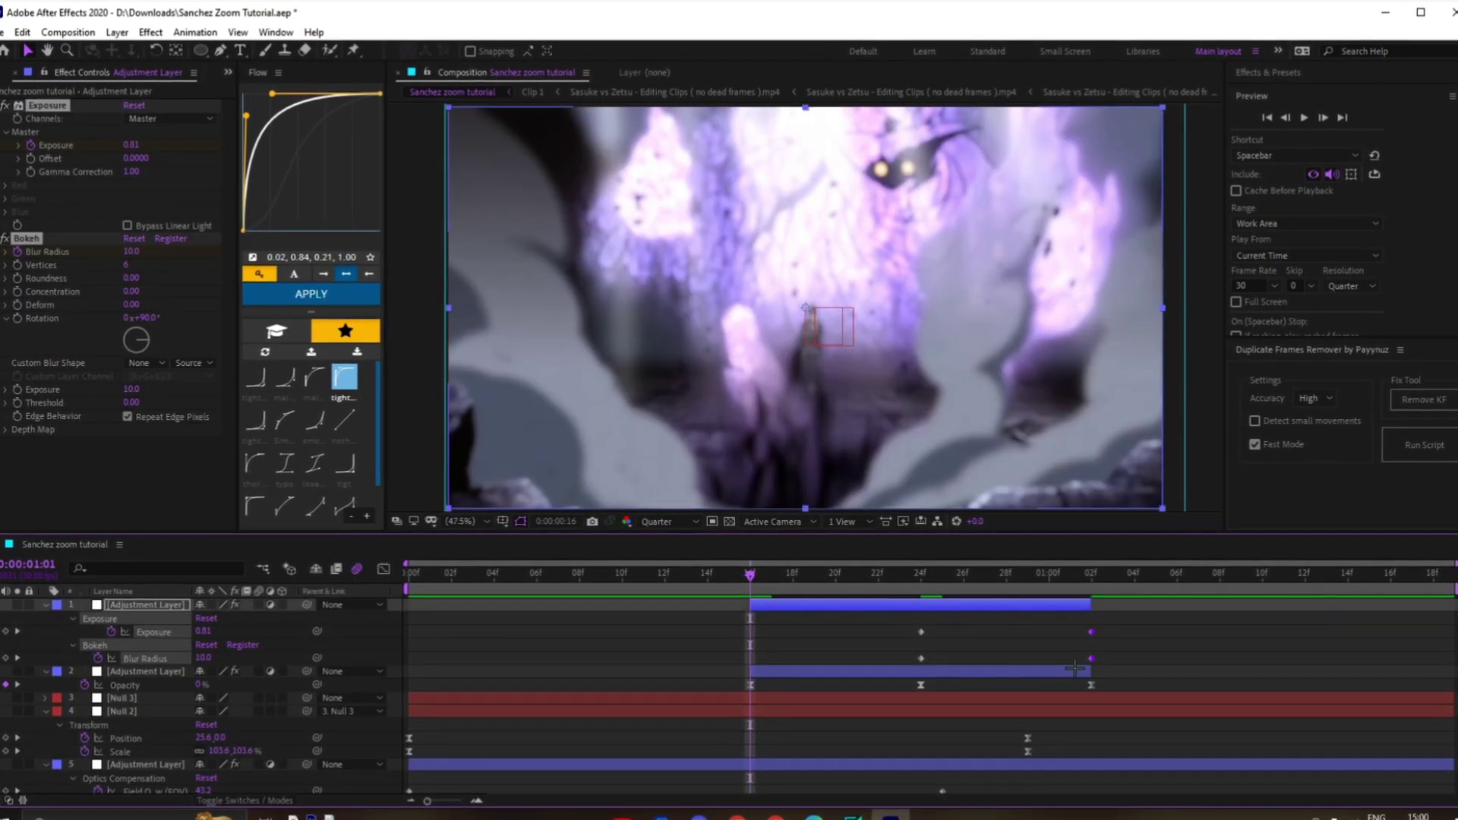
key(ctrl+v)
drag(1163, 621, 686, 676)
click(891, 618)
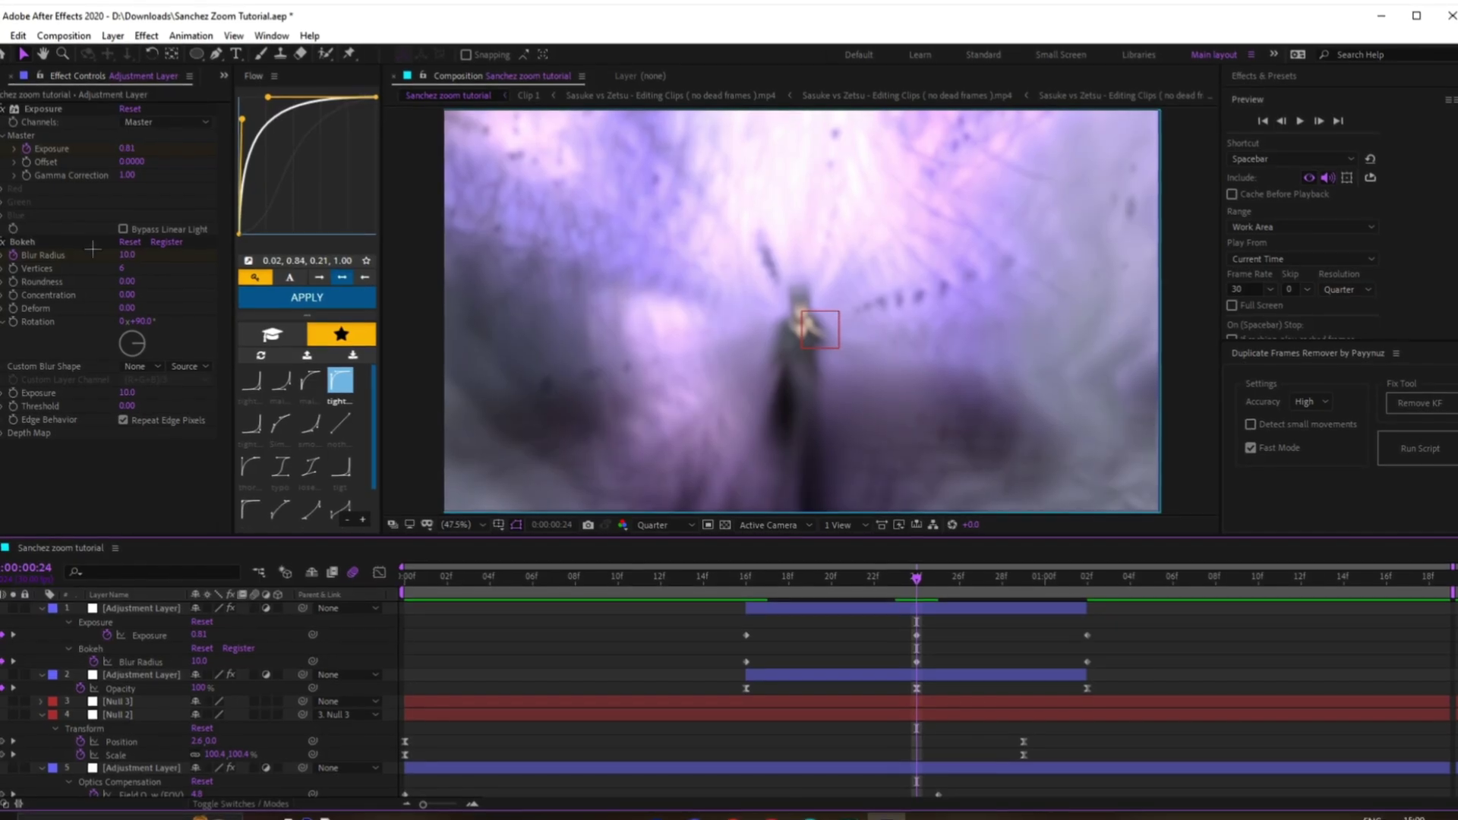
Collapse the Exposure and Bokeh effect settings and apply Easy Ease to all Exposure and Blur Radius keyframes
click(2, 108)
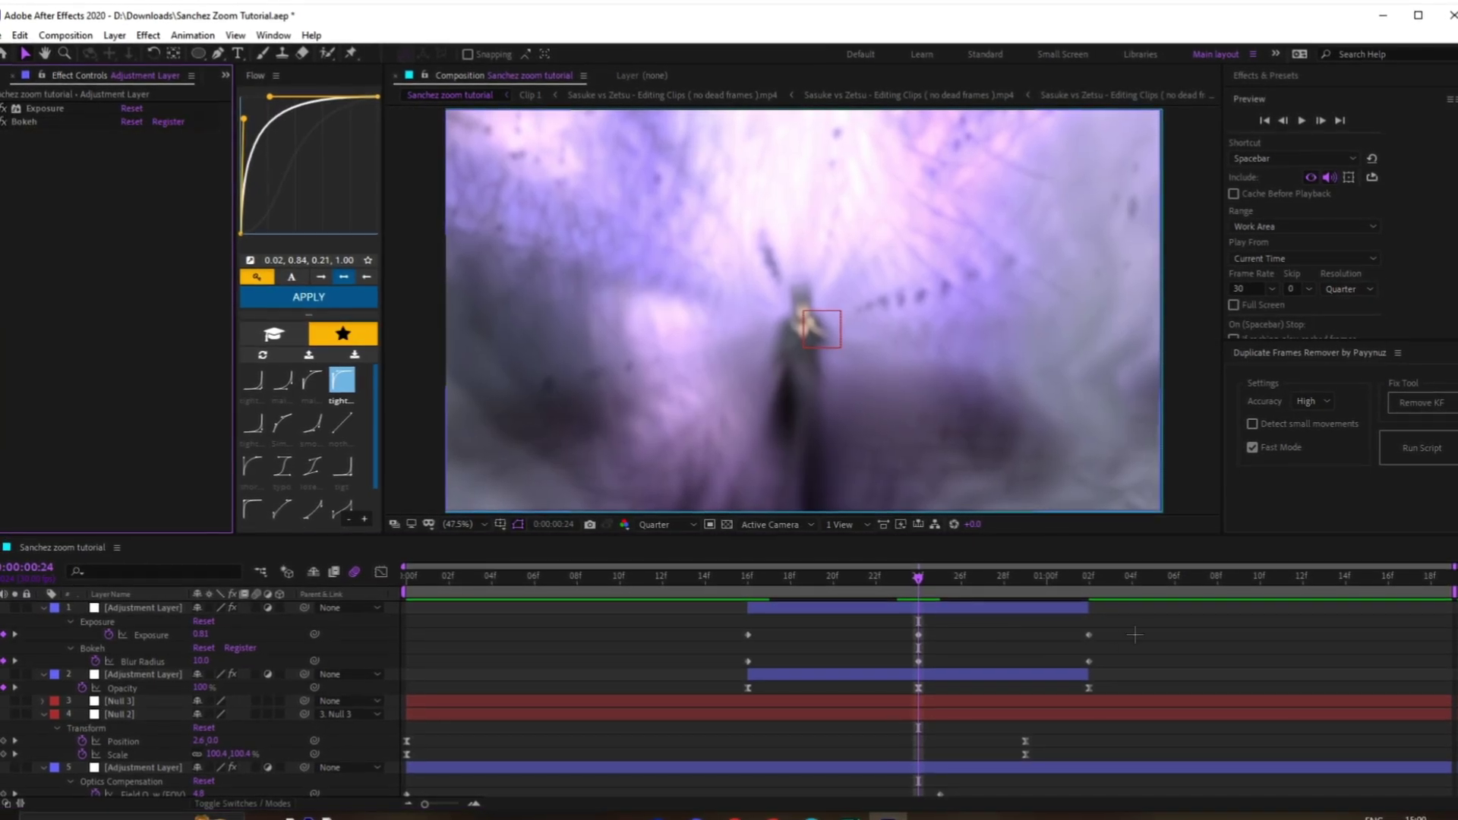
drag(1134, 635, 736, 667)
right_click(747, 635)
mouse_move(786, 624)
click(1067, 672)
Scrub through and play back the intro movement to check the exposure and blur flash
mouse_move(918, 577)
mouse_down()
mouse_move(788, 581)
mouse_move(942, 587)
mouse_up()
drag(1068, 597, 1088, 596)
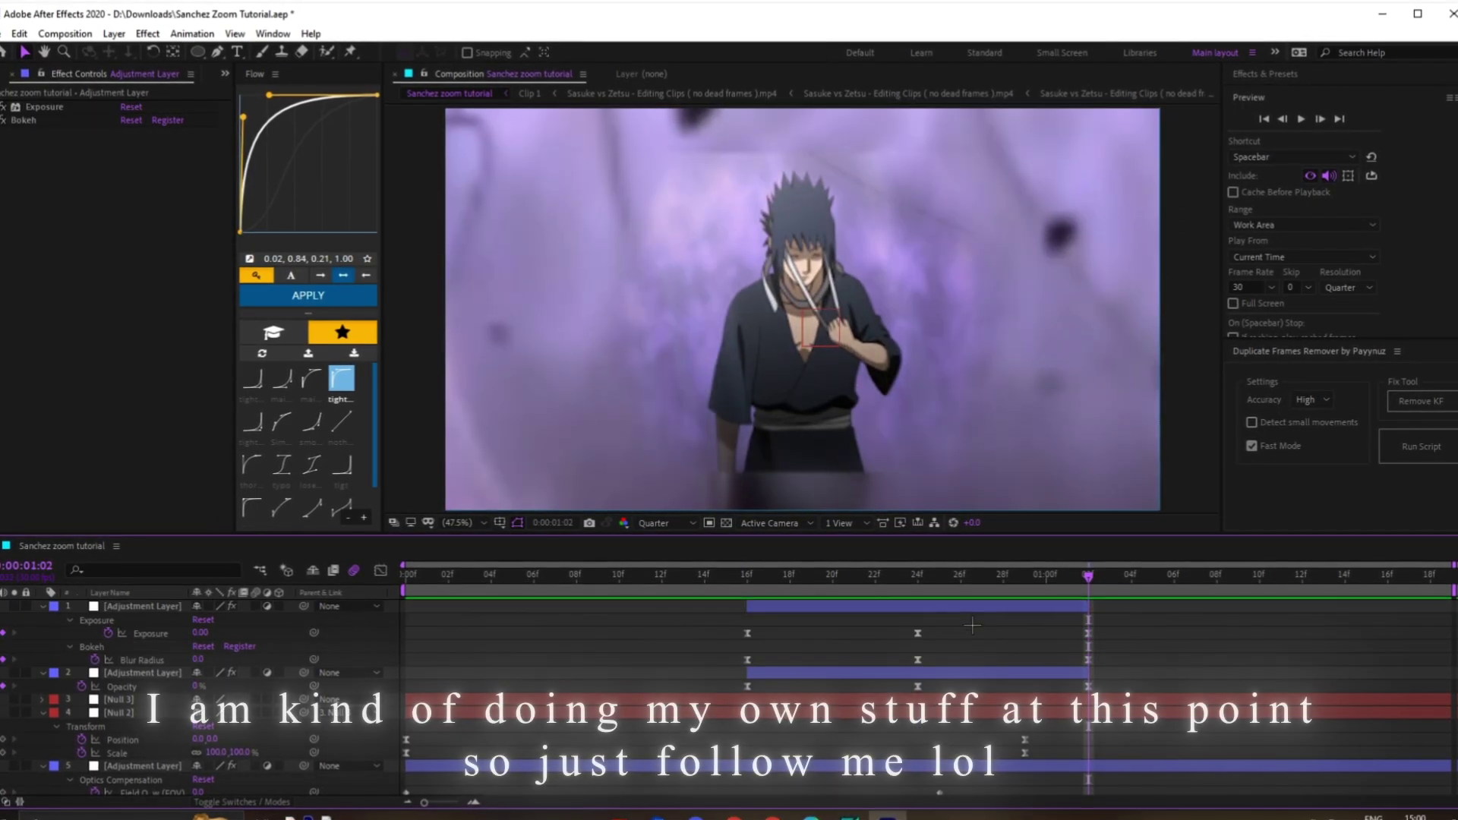
click(722, 576)
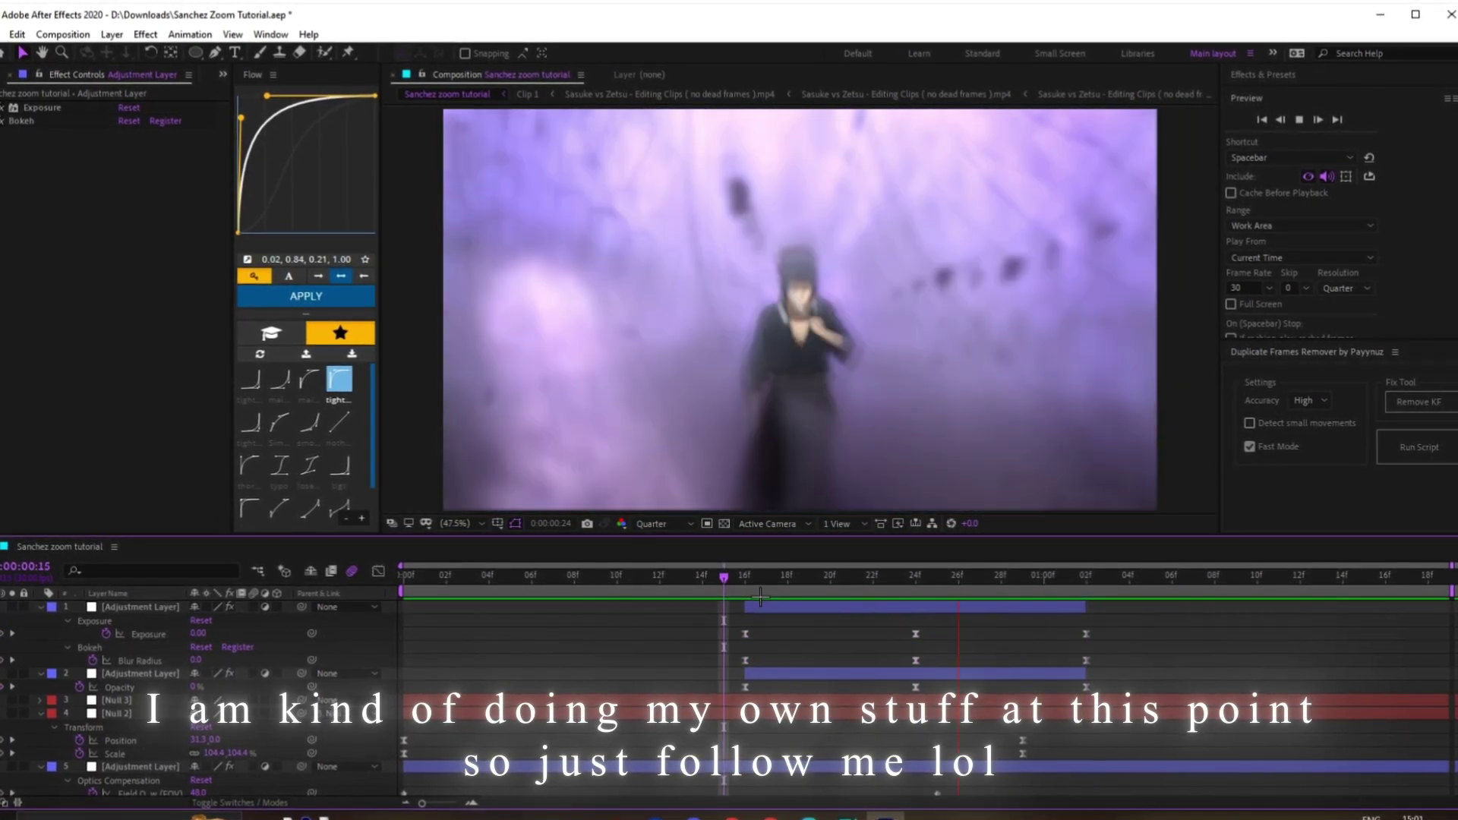
drag(549, 570, 534, 576)
key(space)
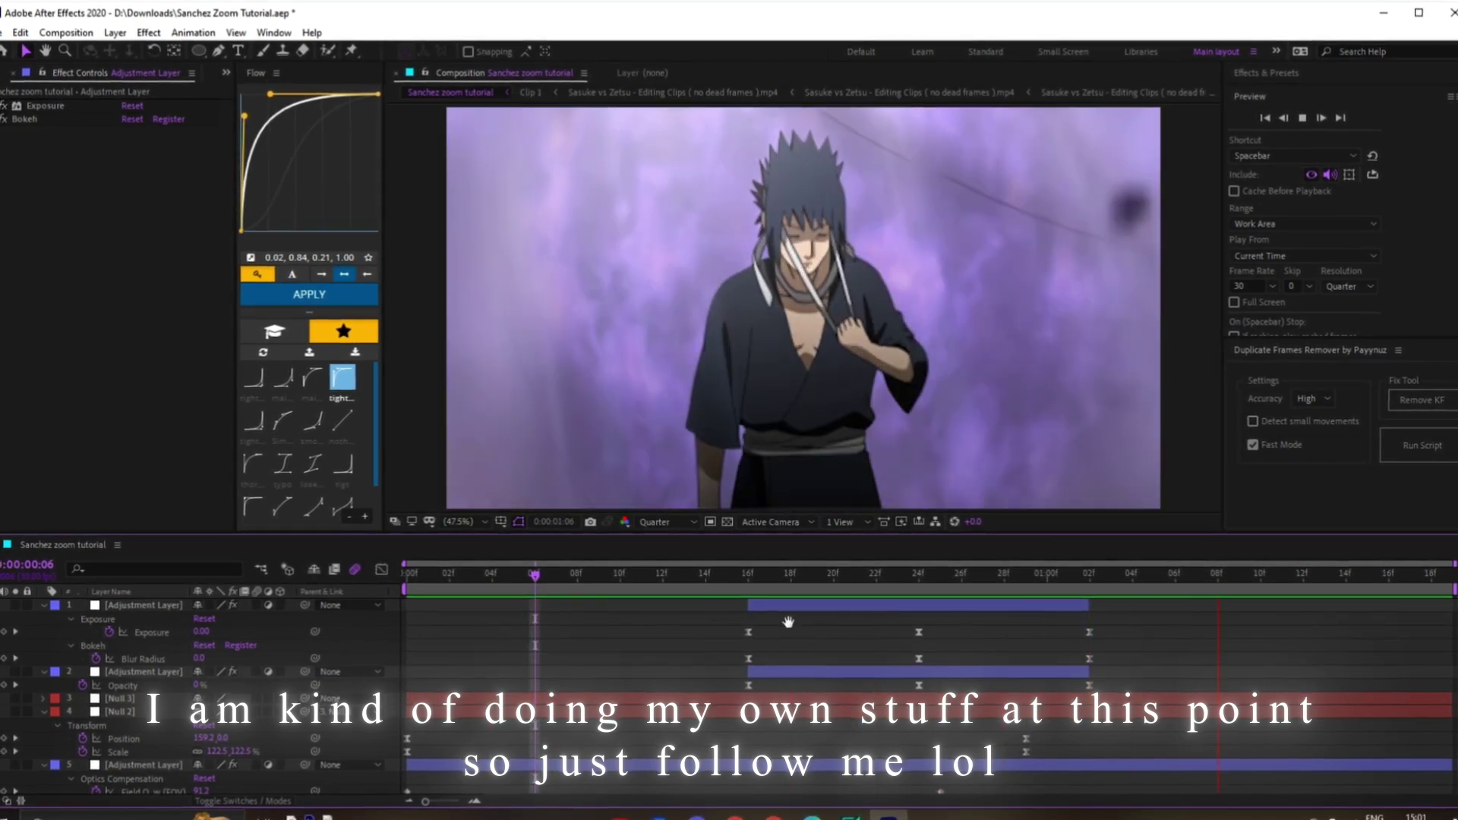
key(space)
Inside the Clip 1 composition, ease Null 1's Position and Scale keyframes with Flow curve 0.39, 0.11, 0.10, 0.92, and preview the main composition
scroll(788, 622, down, 1)
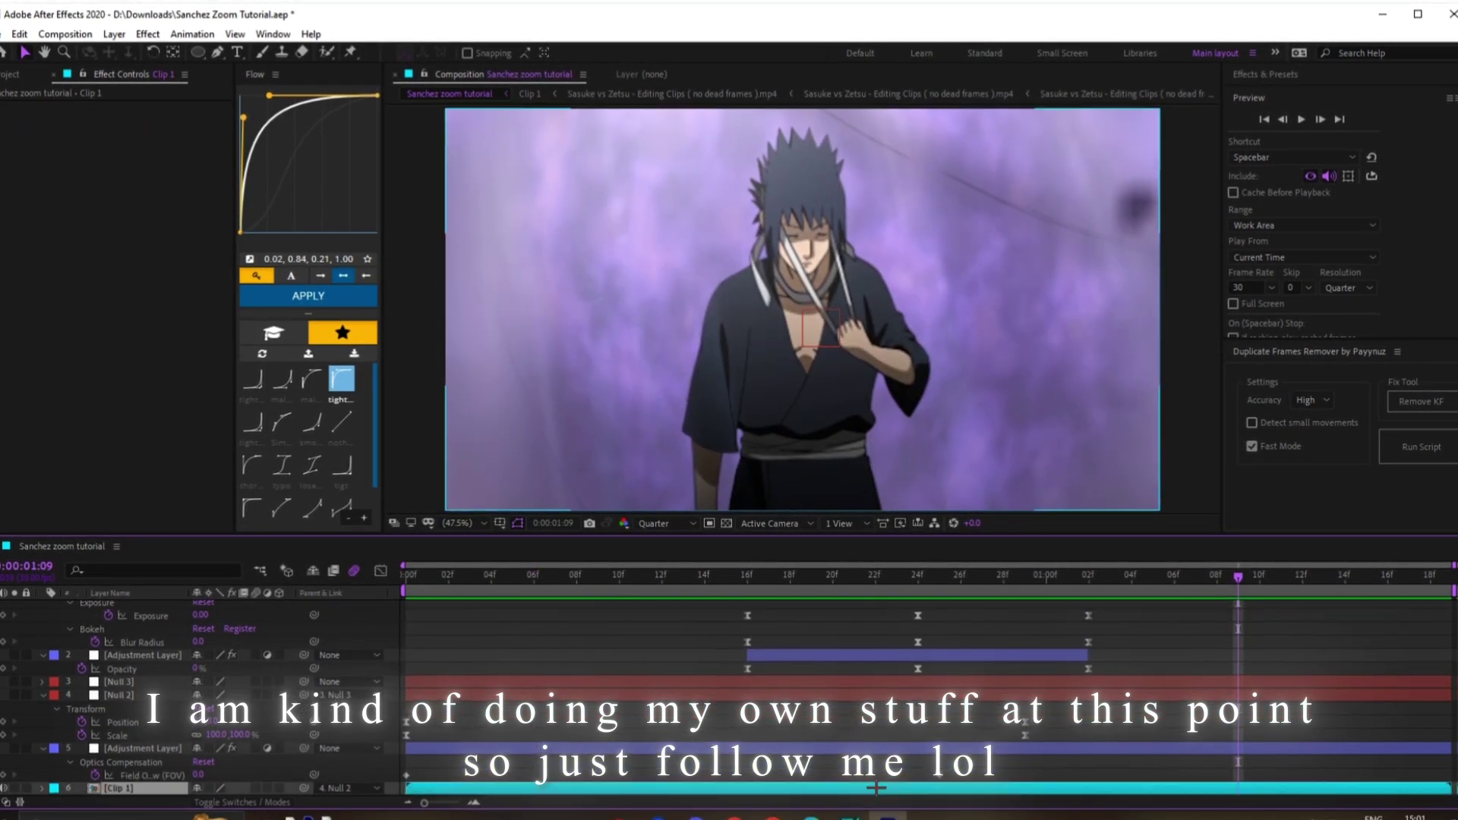
double_click(877, 790)
key(u)
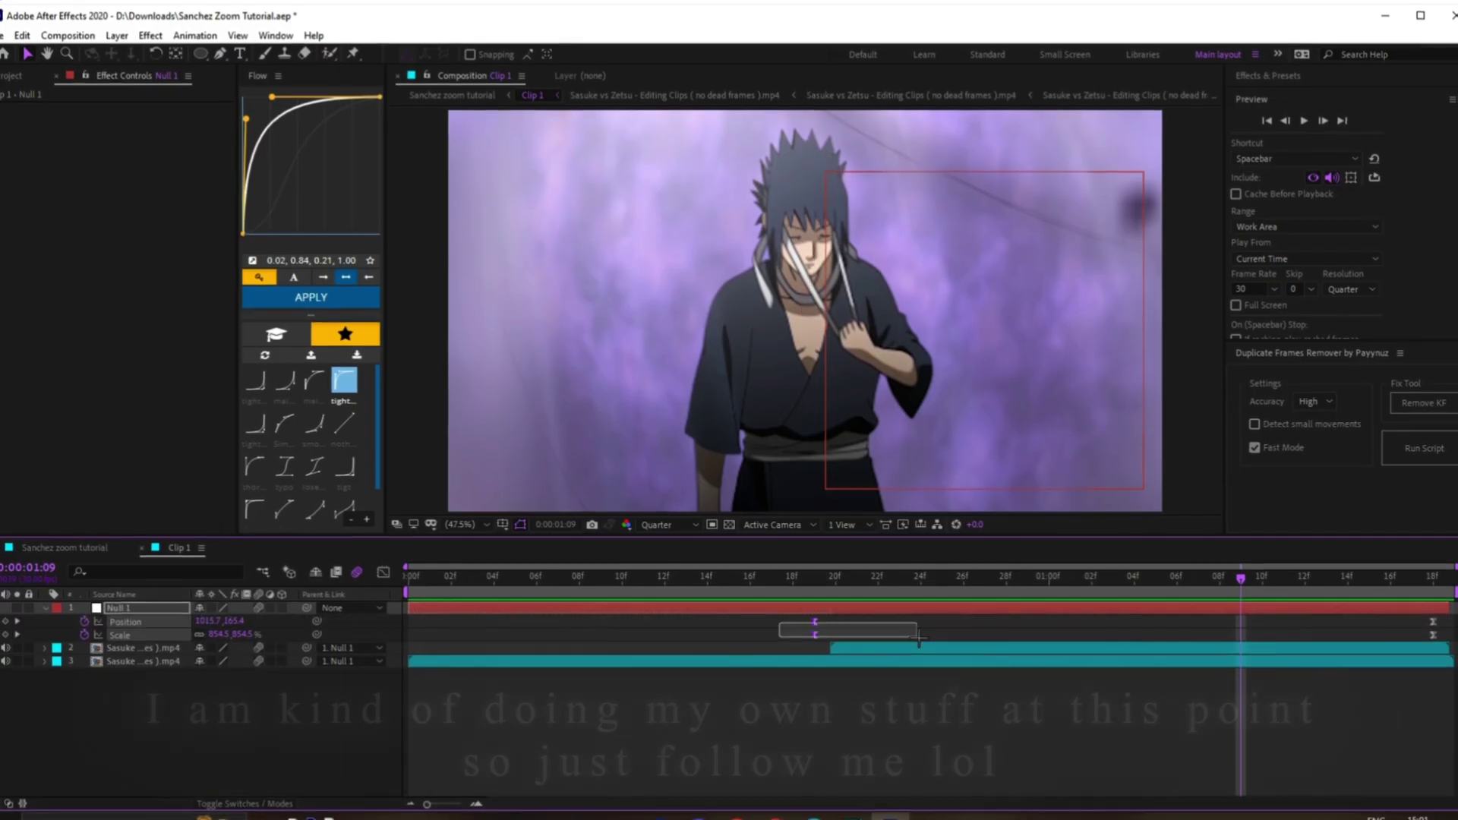
click(251, 273)
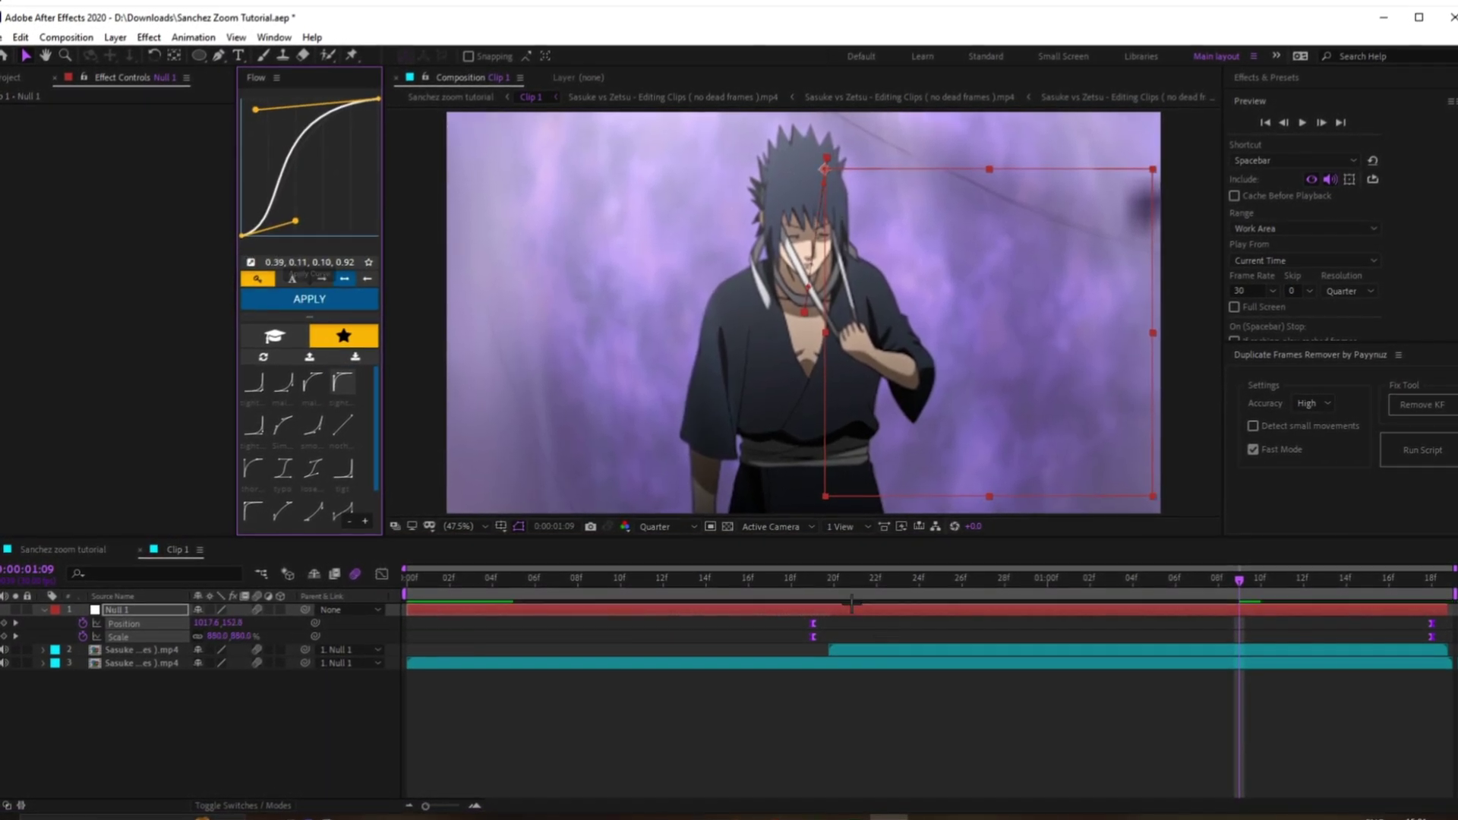
click(598, 577)
key(space)
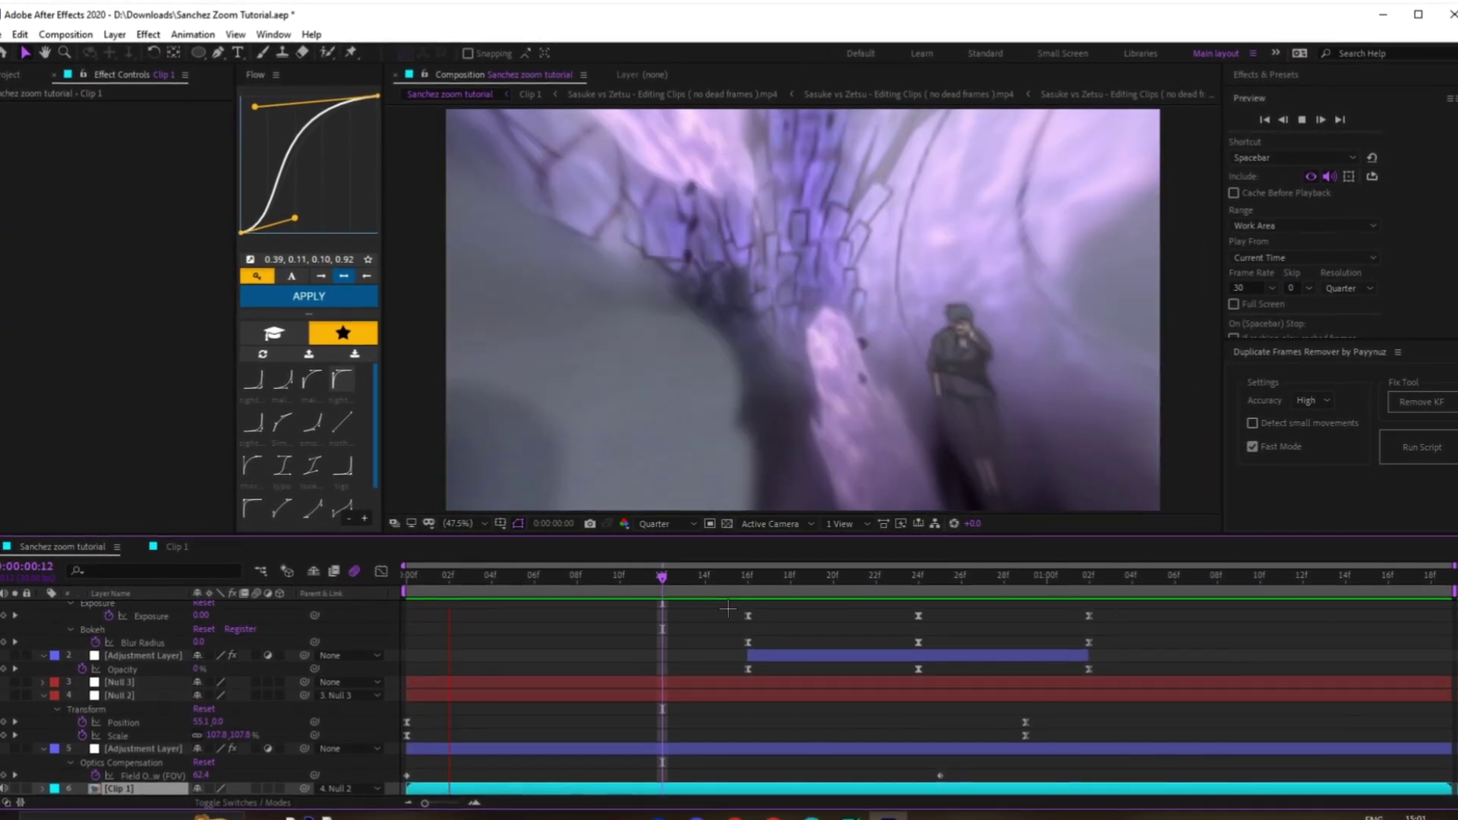
key(space)
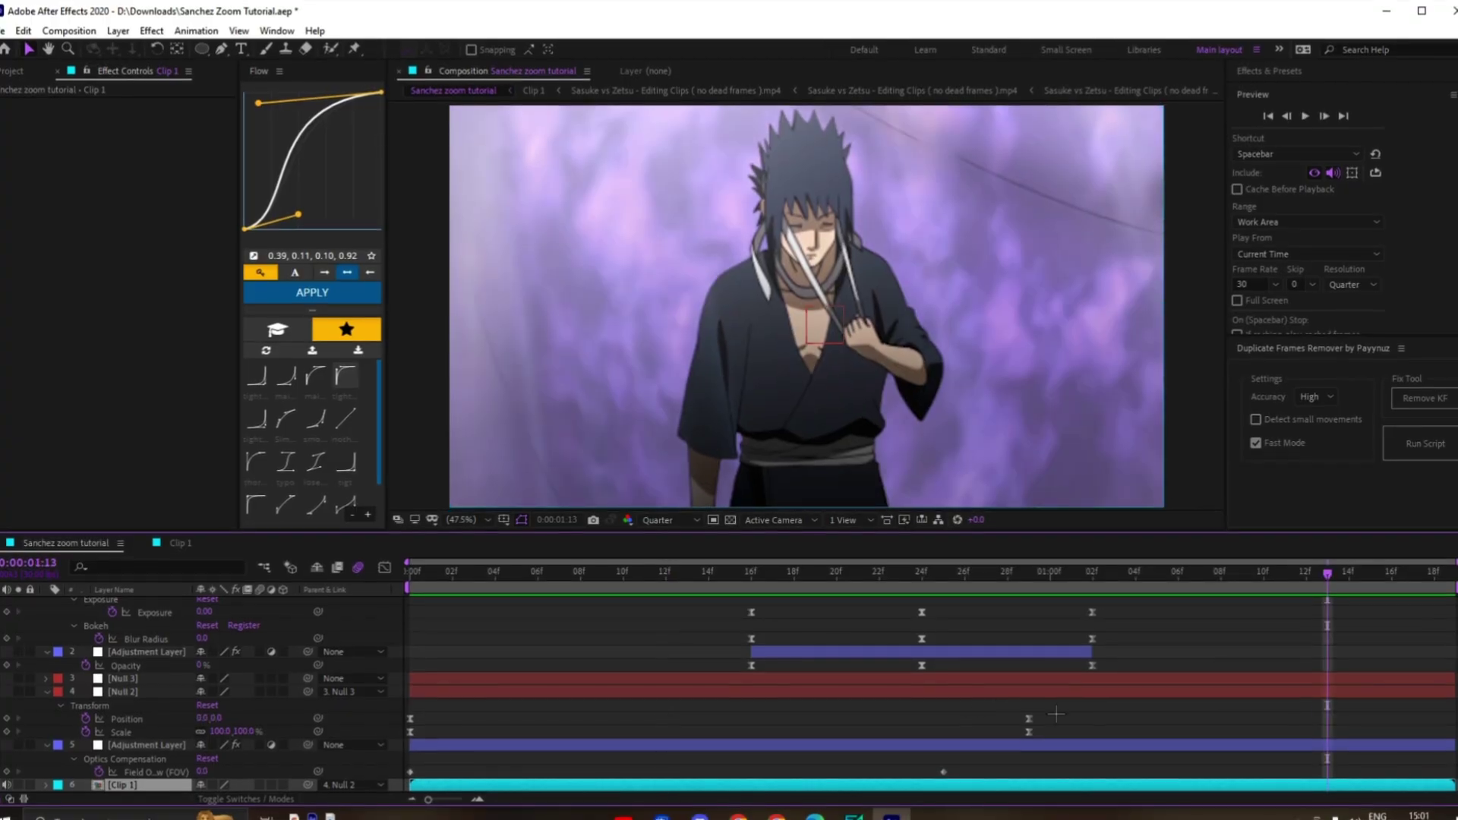
Move Null 2's ending Position and Scale keyframes to 1:01, ease all four with Flow curve 0.02, 0.84, 0.21, 1.00, and preview
drag(1054, 710, 370, 731)
drag(1063, 713, 401, 735)
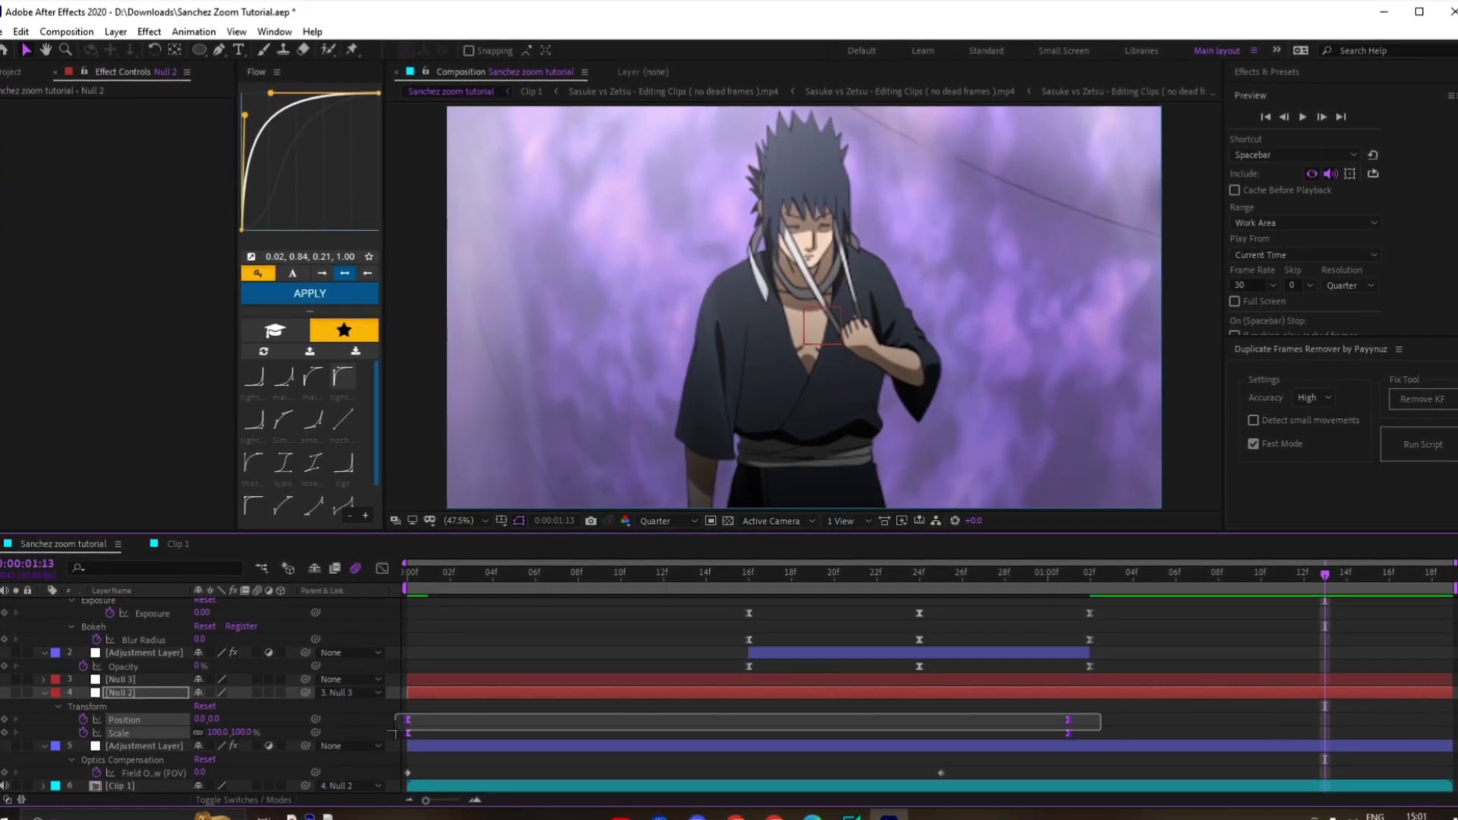
key(space)
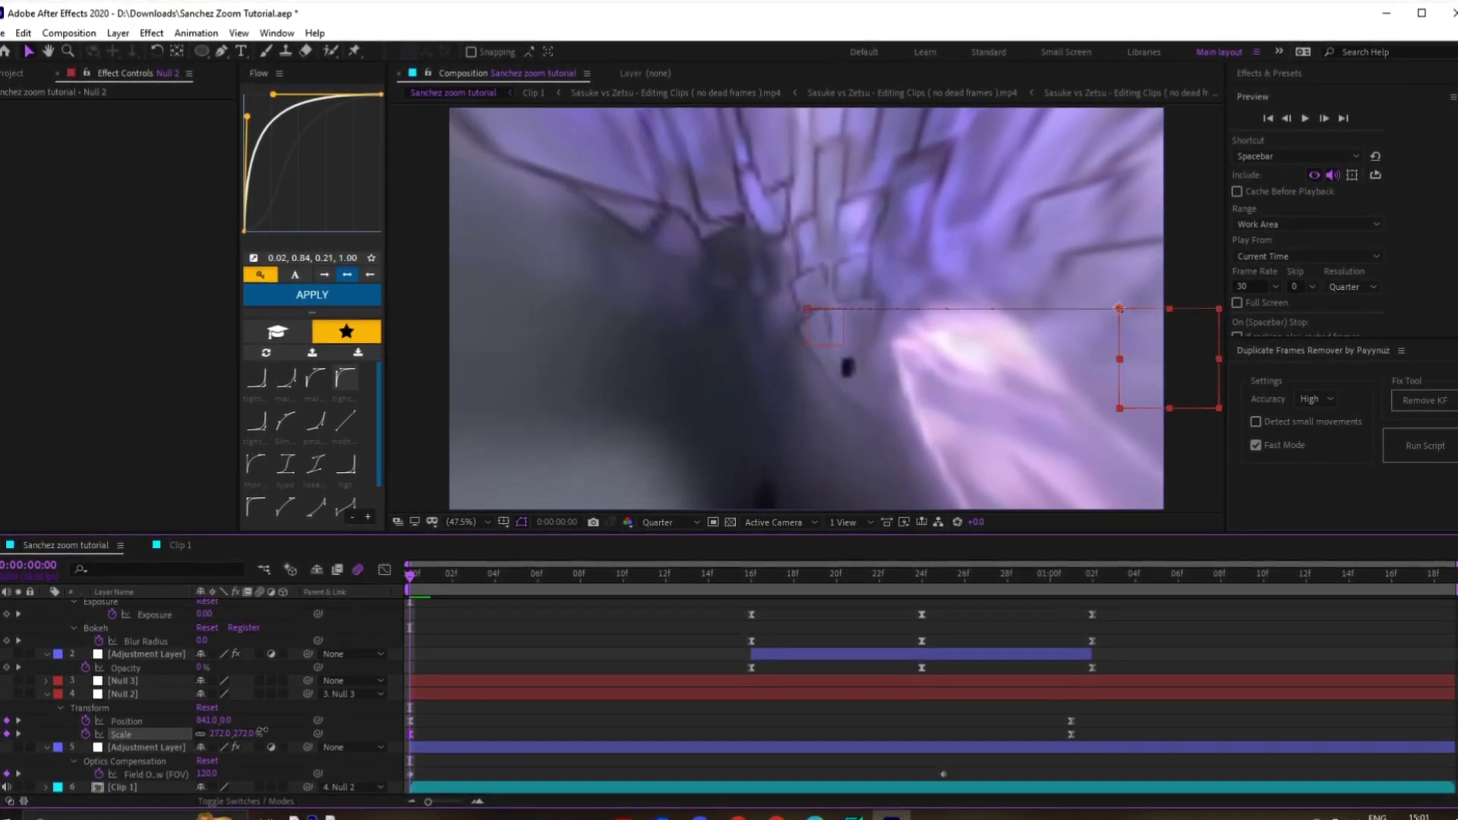
Set Null 2's starting Position to 948.0, 0.0 and Scale to 285%, and preview the intro movement
drag(205, 722, 289, 722)
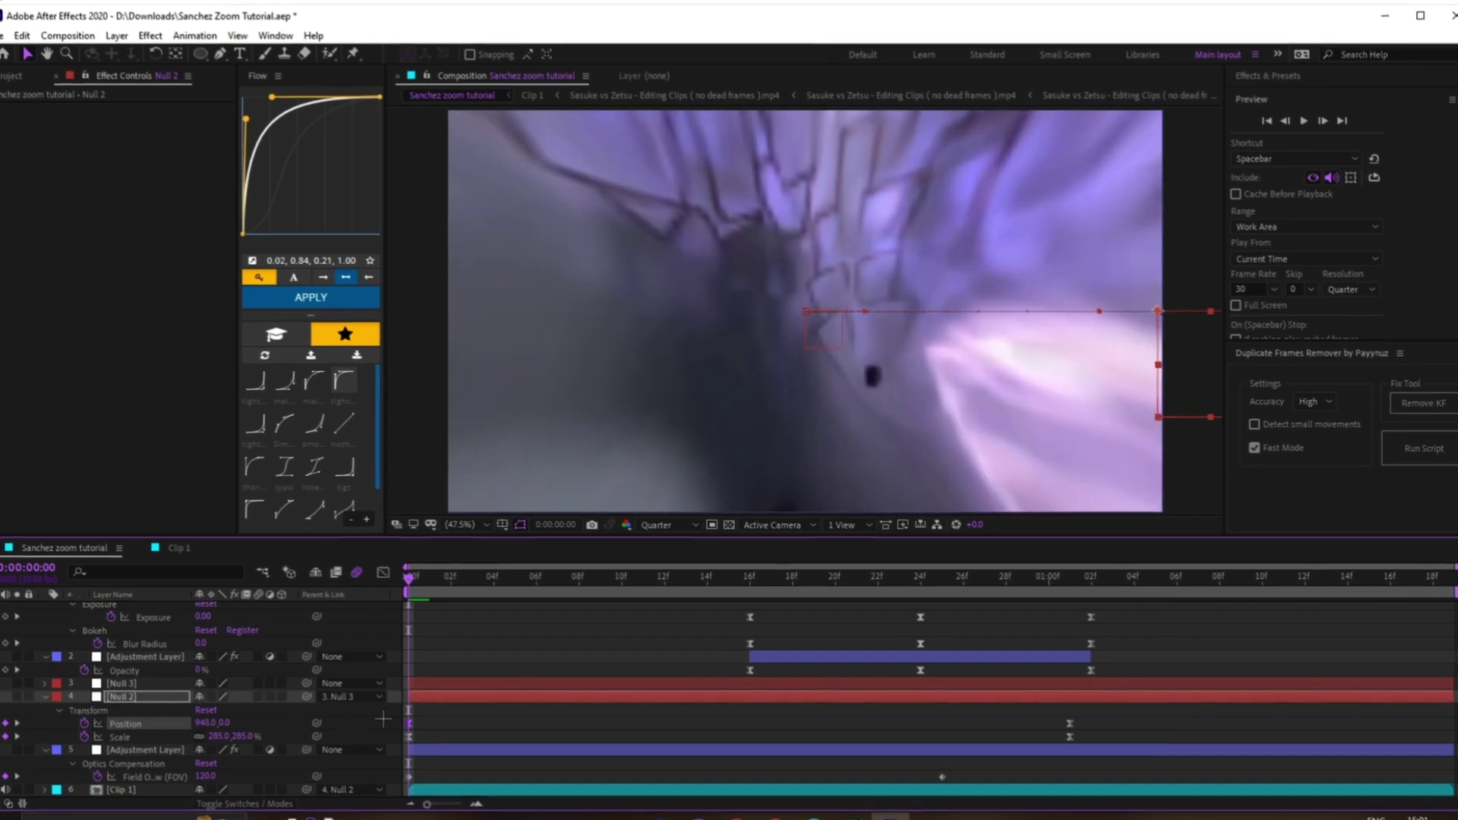
click(653, 706)
key(space)
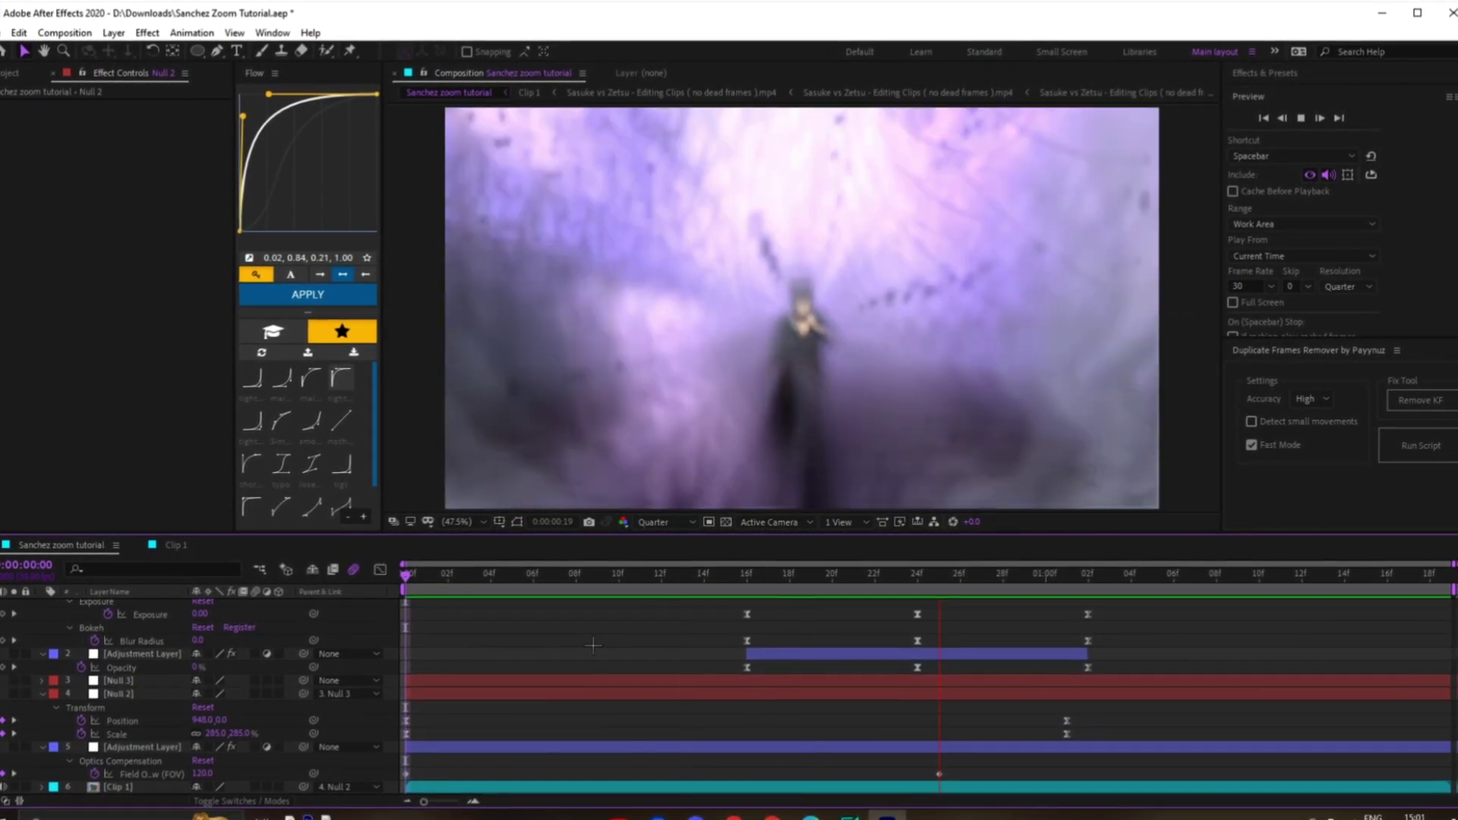
Add an adjustment layer with a horizontal Squeeze Warp inside the Clip 1 composition and set its Bend to 0
key(j)
key(j)
key(j)
key(j)
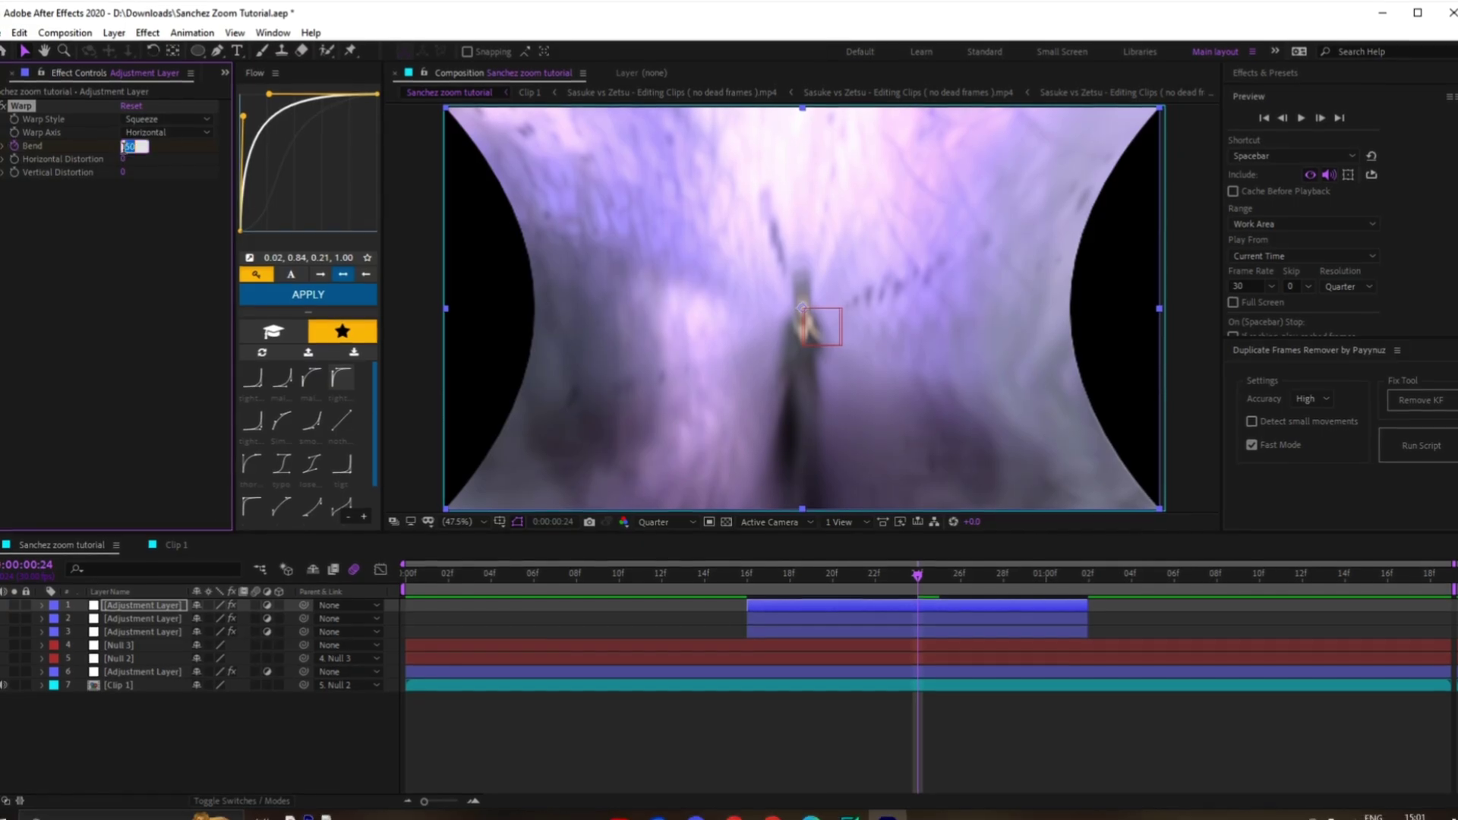
text(0)
key(Return)
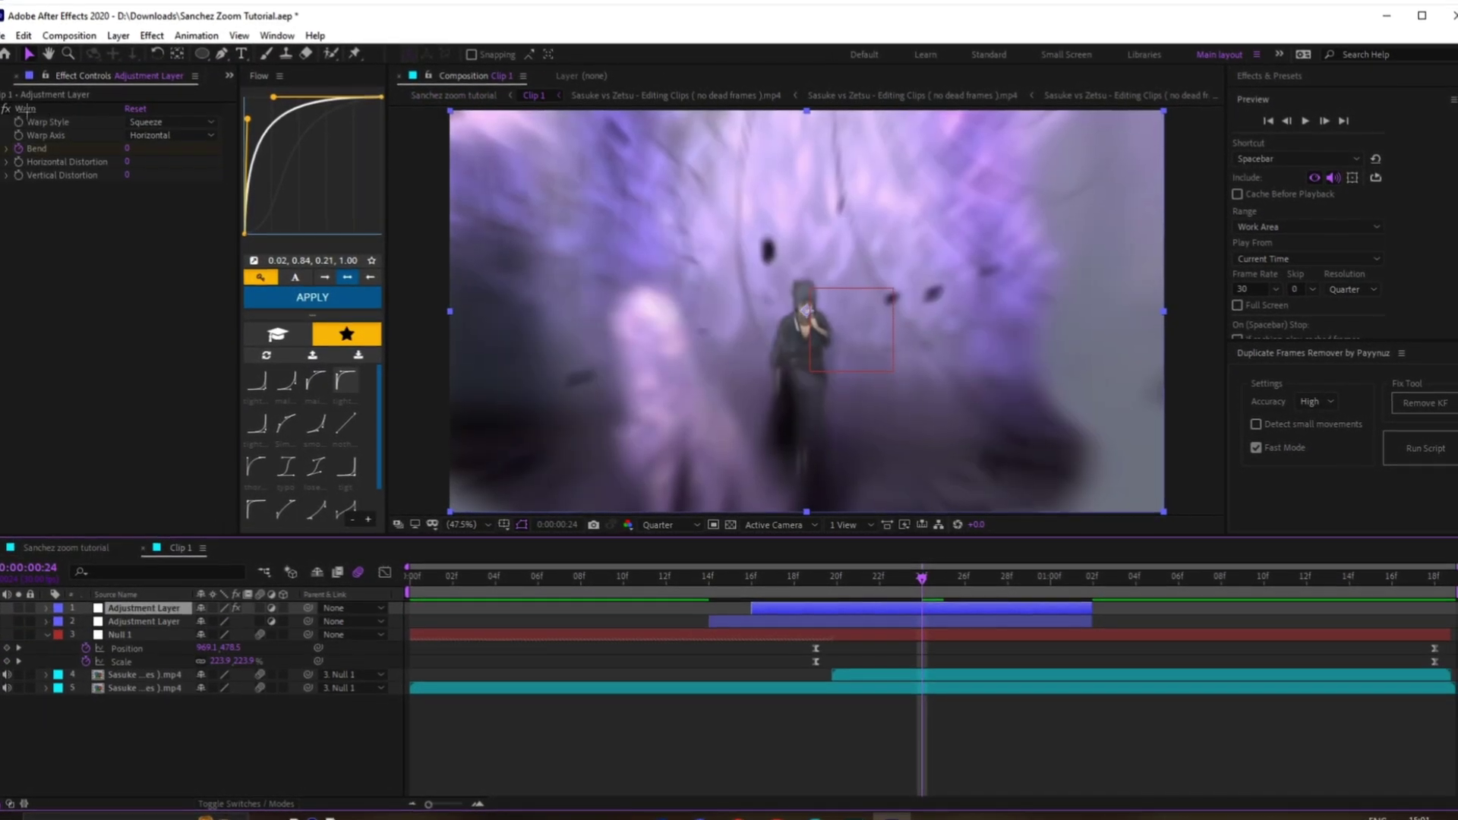
click(173, 122)
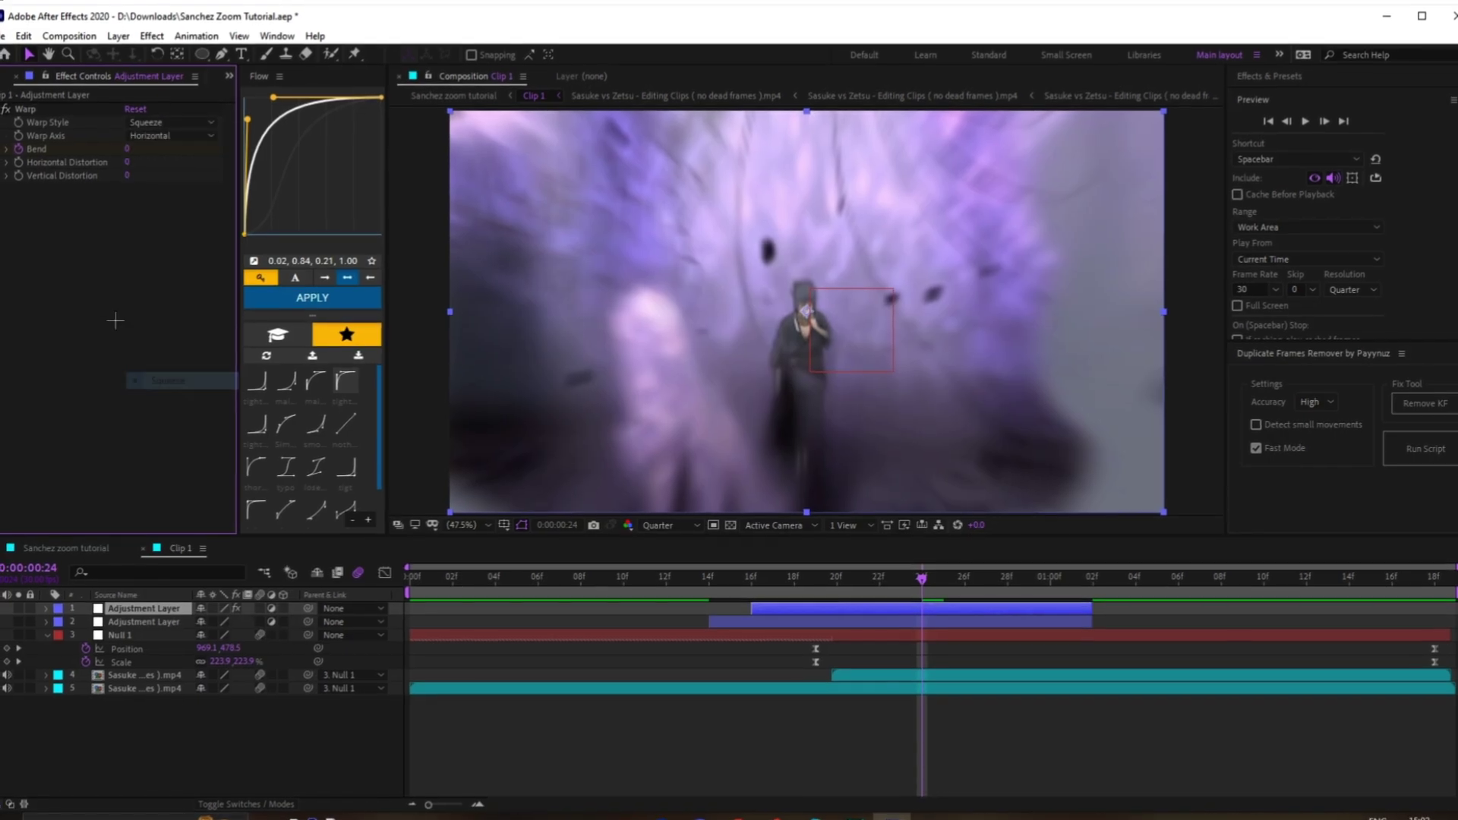
Keyframe the Warp's Bend to 0 at 0:16, 32 at 0:24 and 0 again at 1:02
key(u)
click(750, 637)
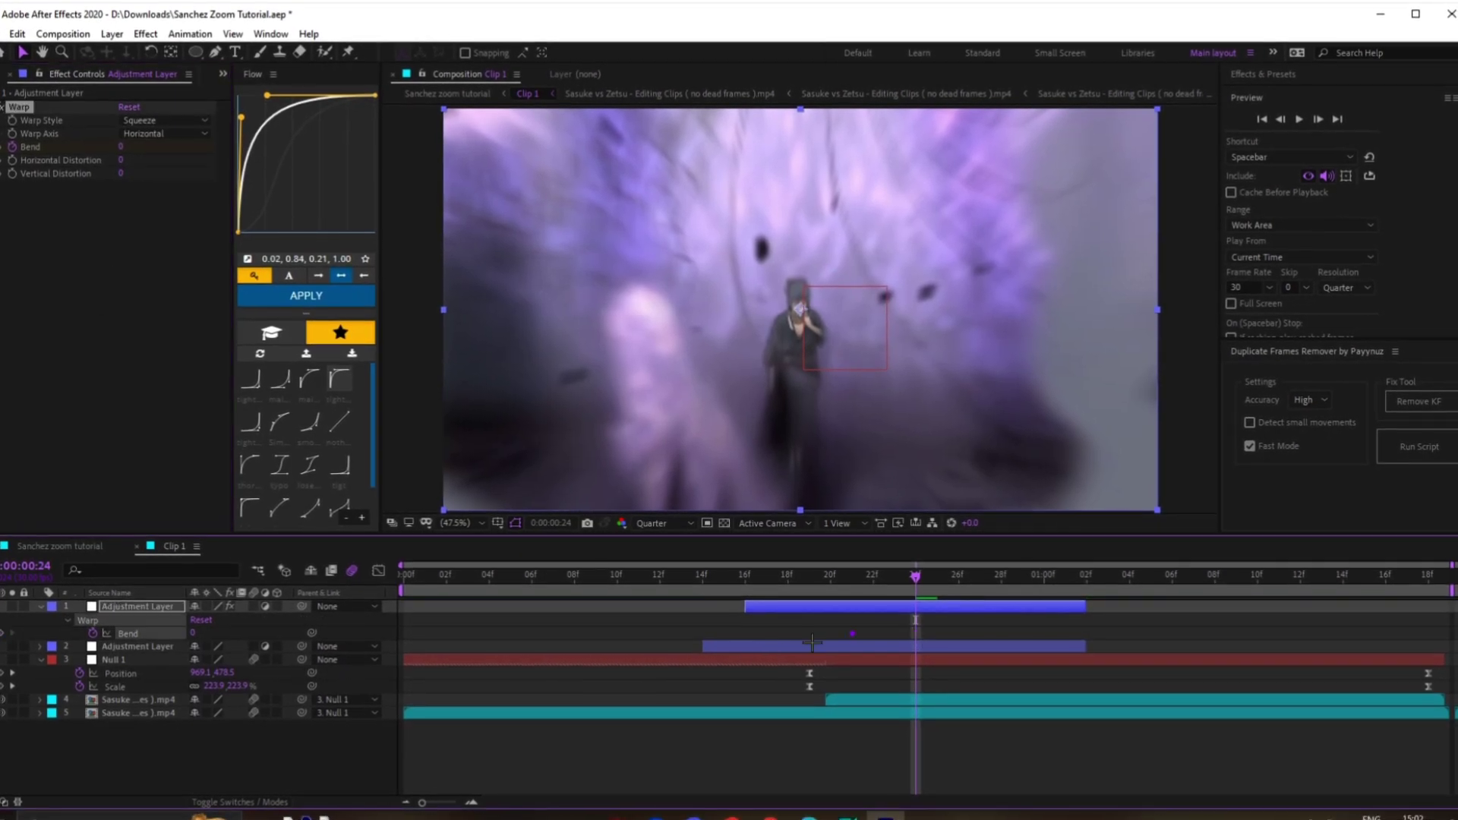
click(653, 644)
drag(195, 637, 219, 637)
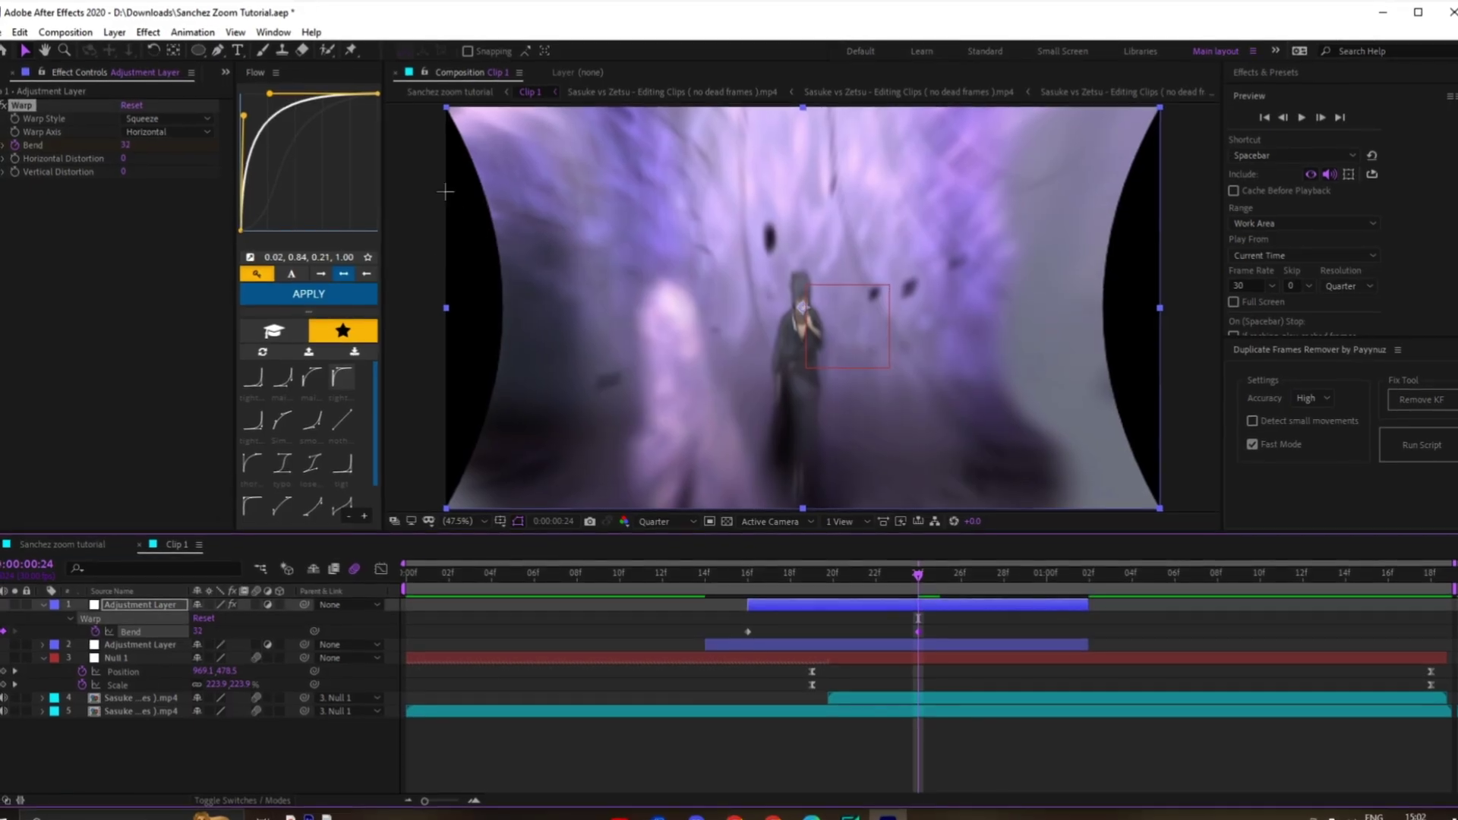
drag(936, 581, 1090, 586)
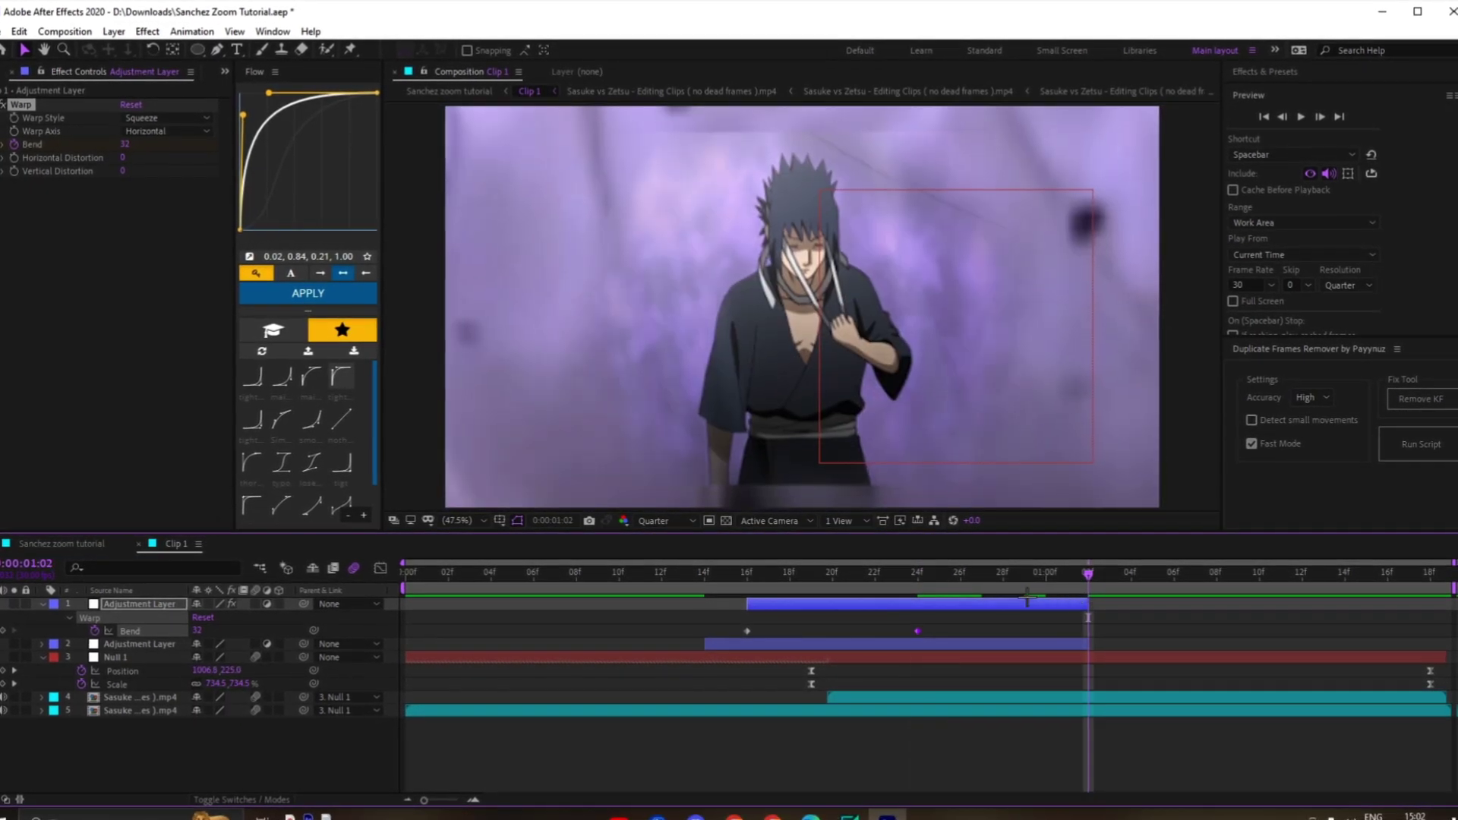
click(746, 630)
key(ctrl+v)
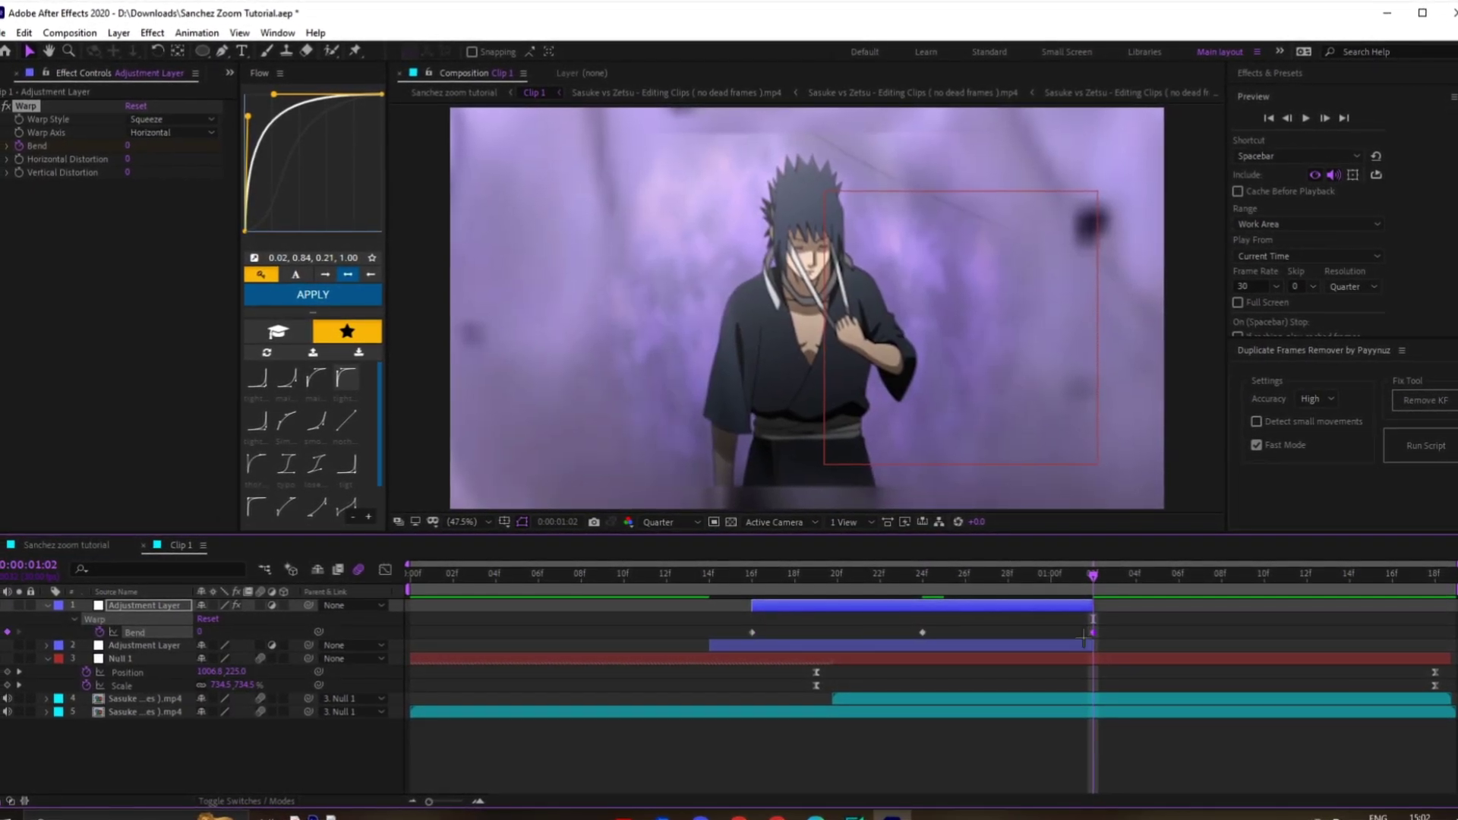
Apply Easy Ease to the three Bend keyframes and set the middle one at 0:24 to 20
drag(1109, 624, 732, 639)
right_click(751, 633)
mouse_move(790, 621)
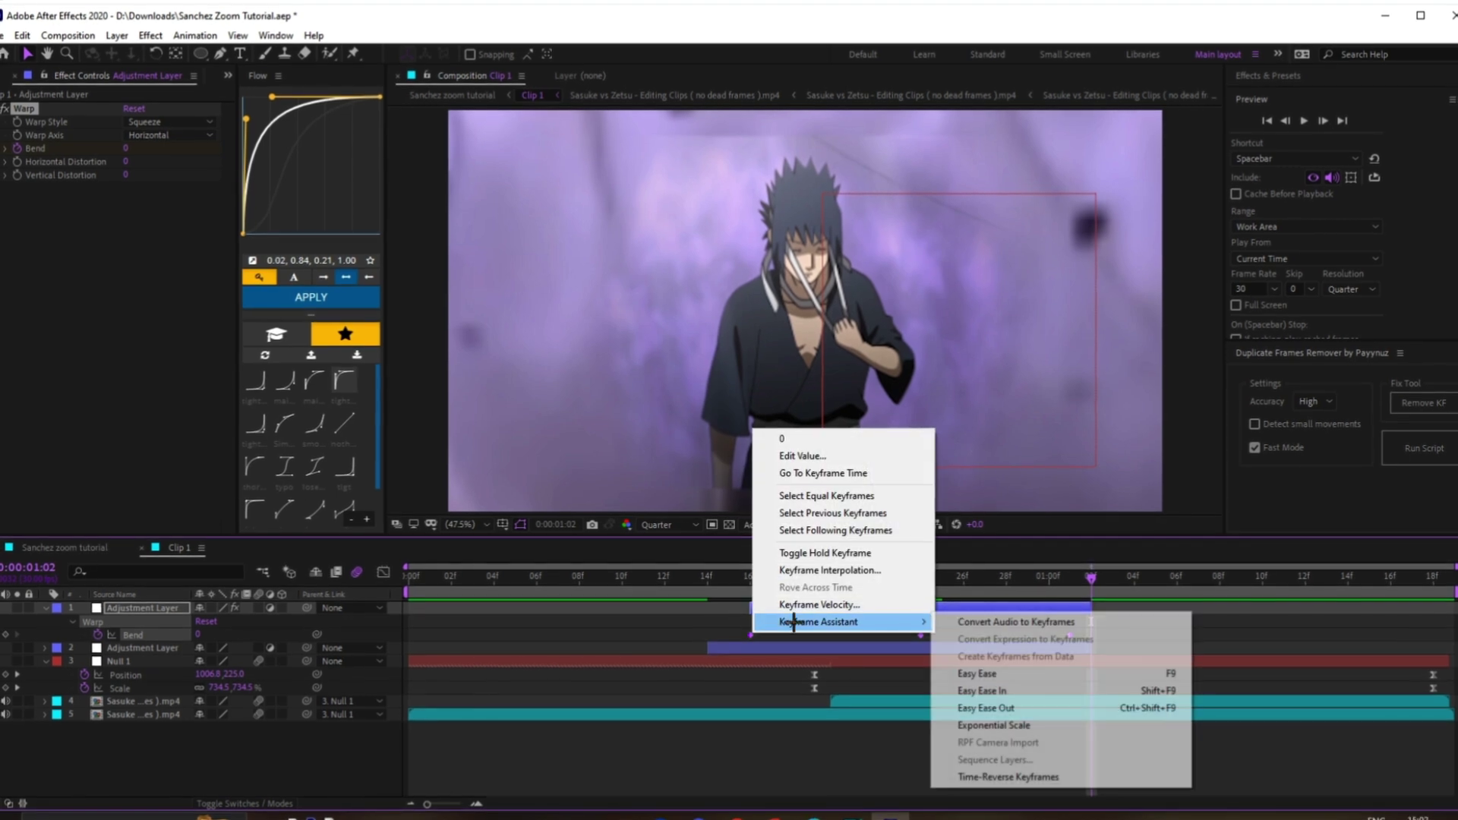
click(1067, 672)
drag(949, 579, 917, 599)
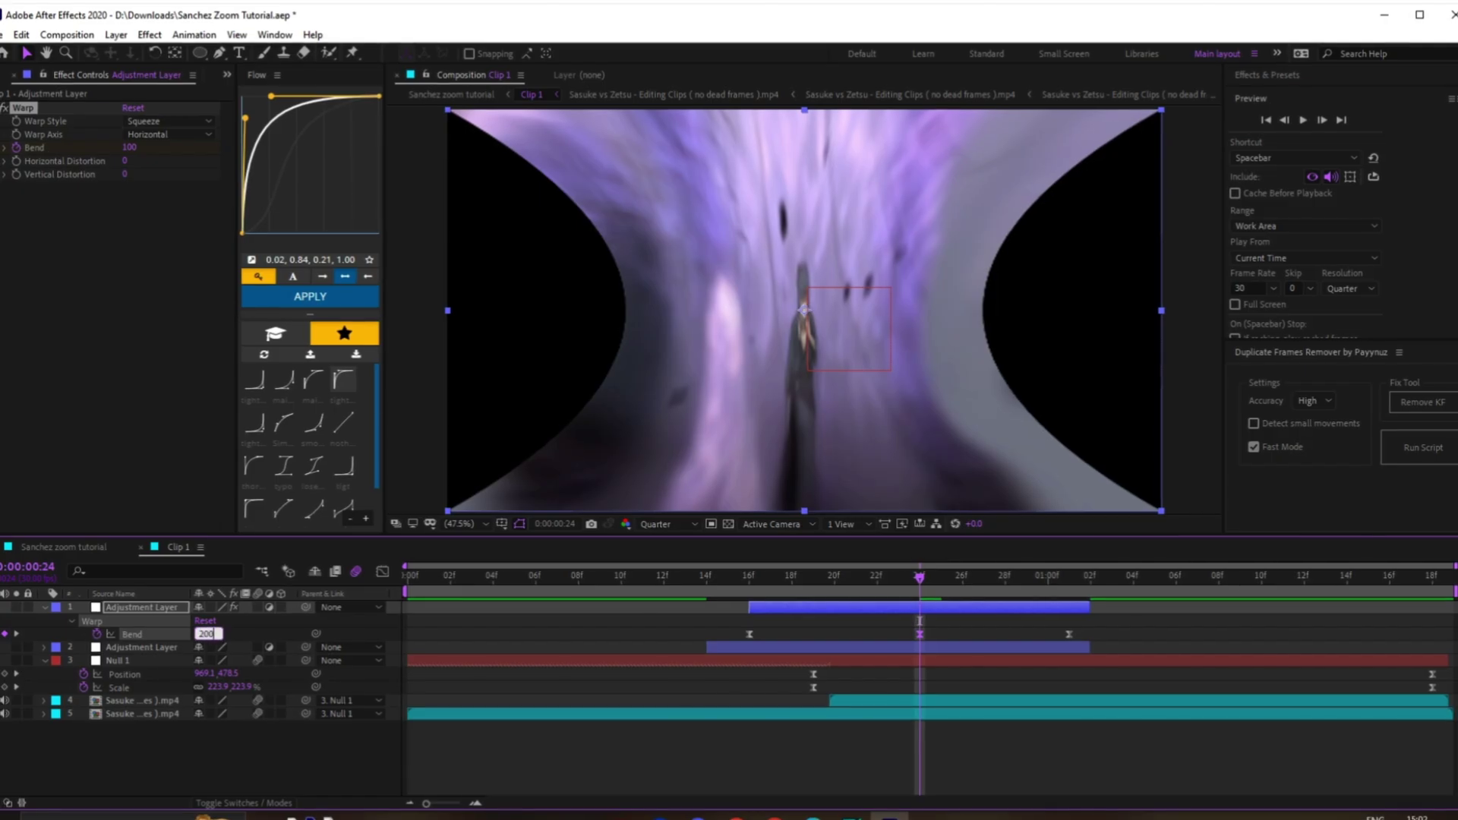
text(20)
key(Return)
Add a Motion Tile effect with mirrored edges to the Warp adjustment layer
key(ctrl+space)
text(motio)
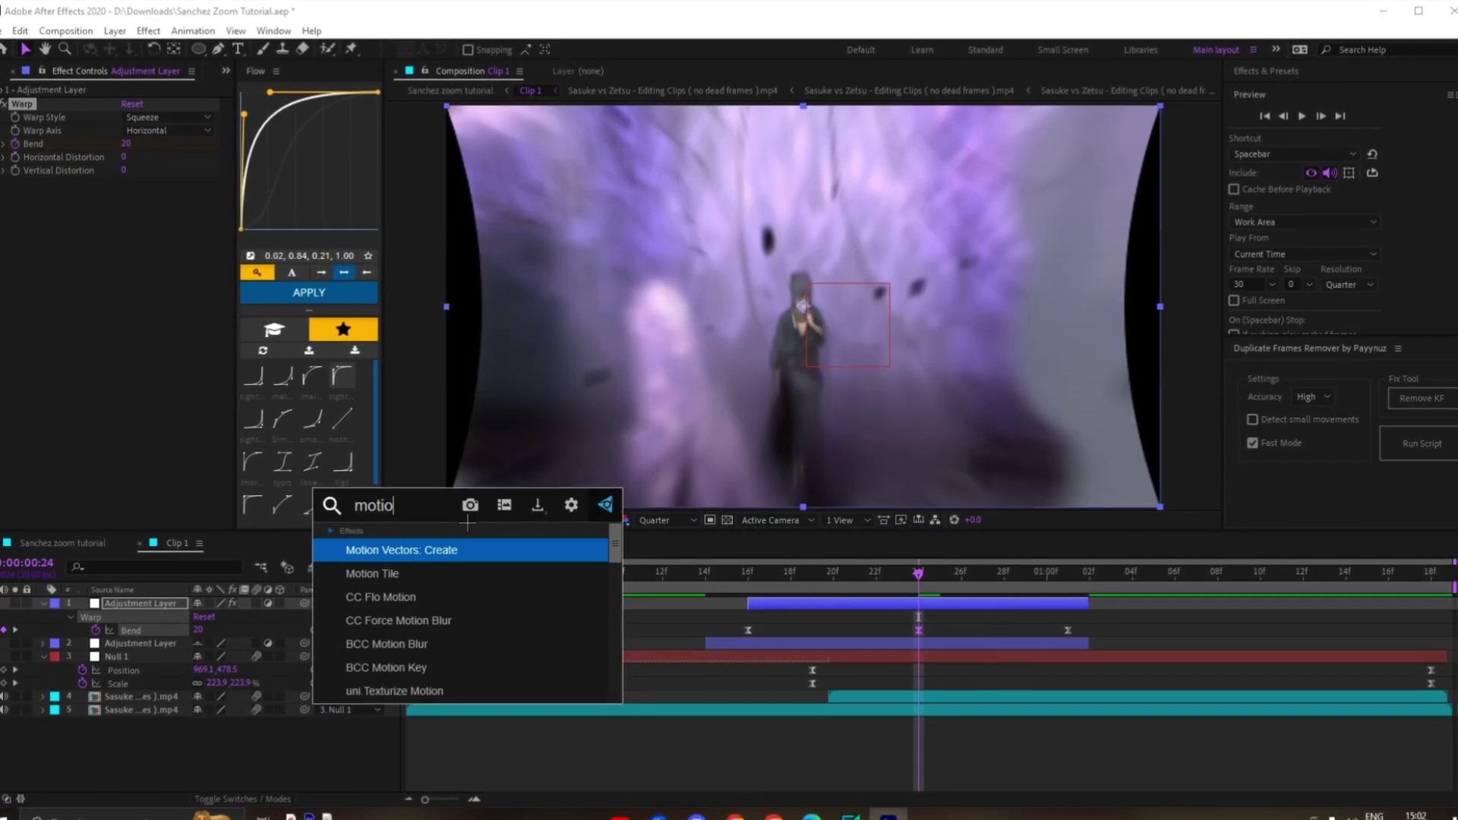
click(390, 580)
click(124, 265)
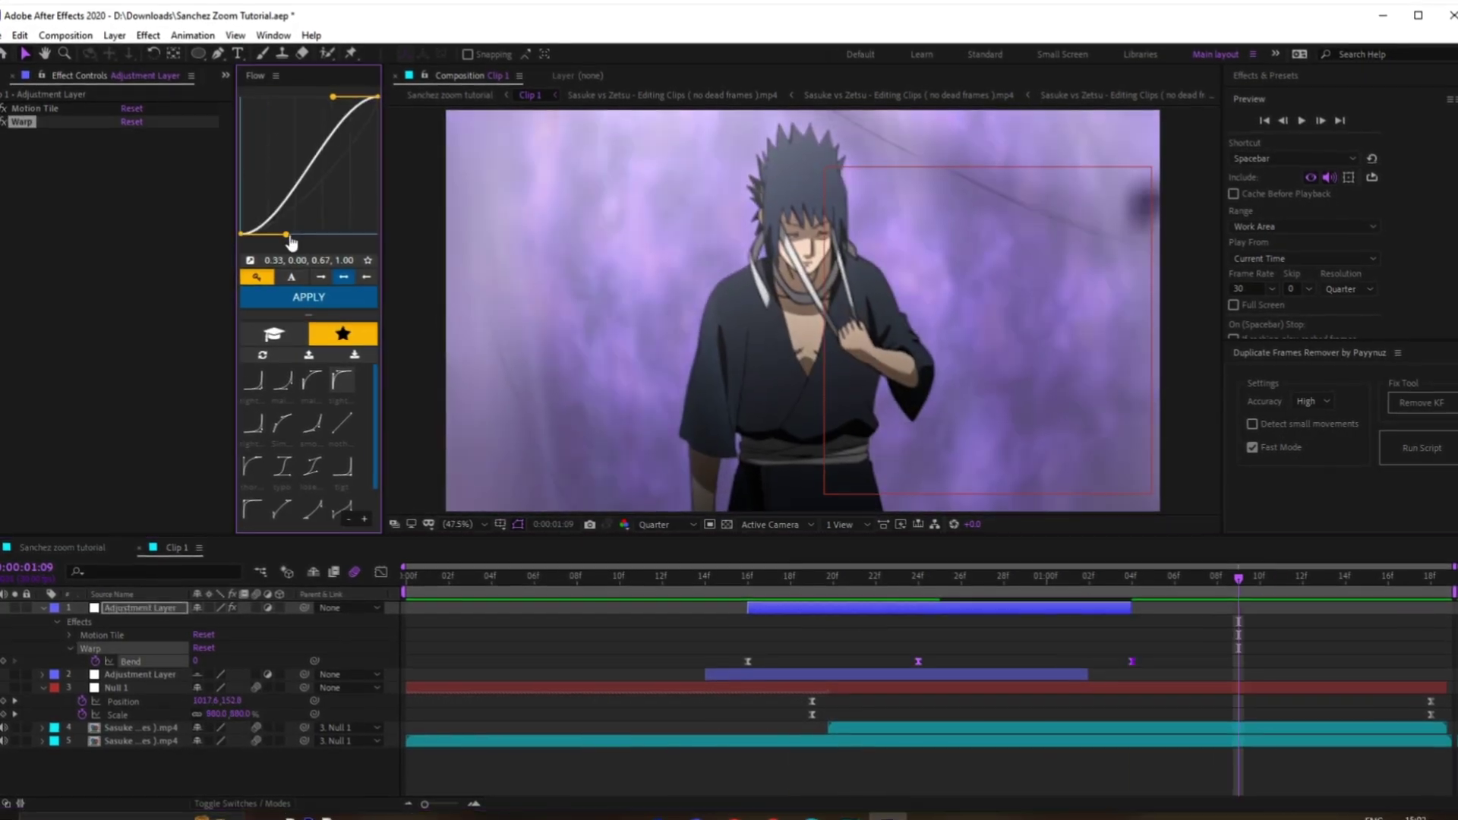
Ease the last two Bend keyframes with Flow curve 0.09, 0.09, 0.46, 0.97 and preview both Clip 1 and the main composition
drag(286, 234, 253, 222)
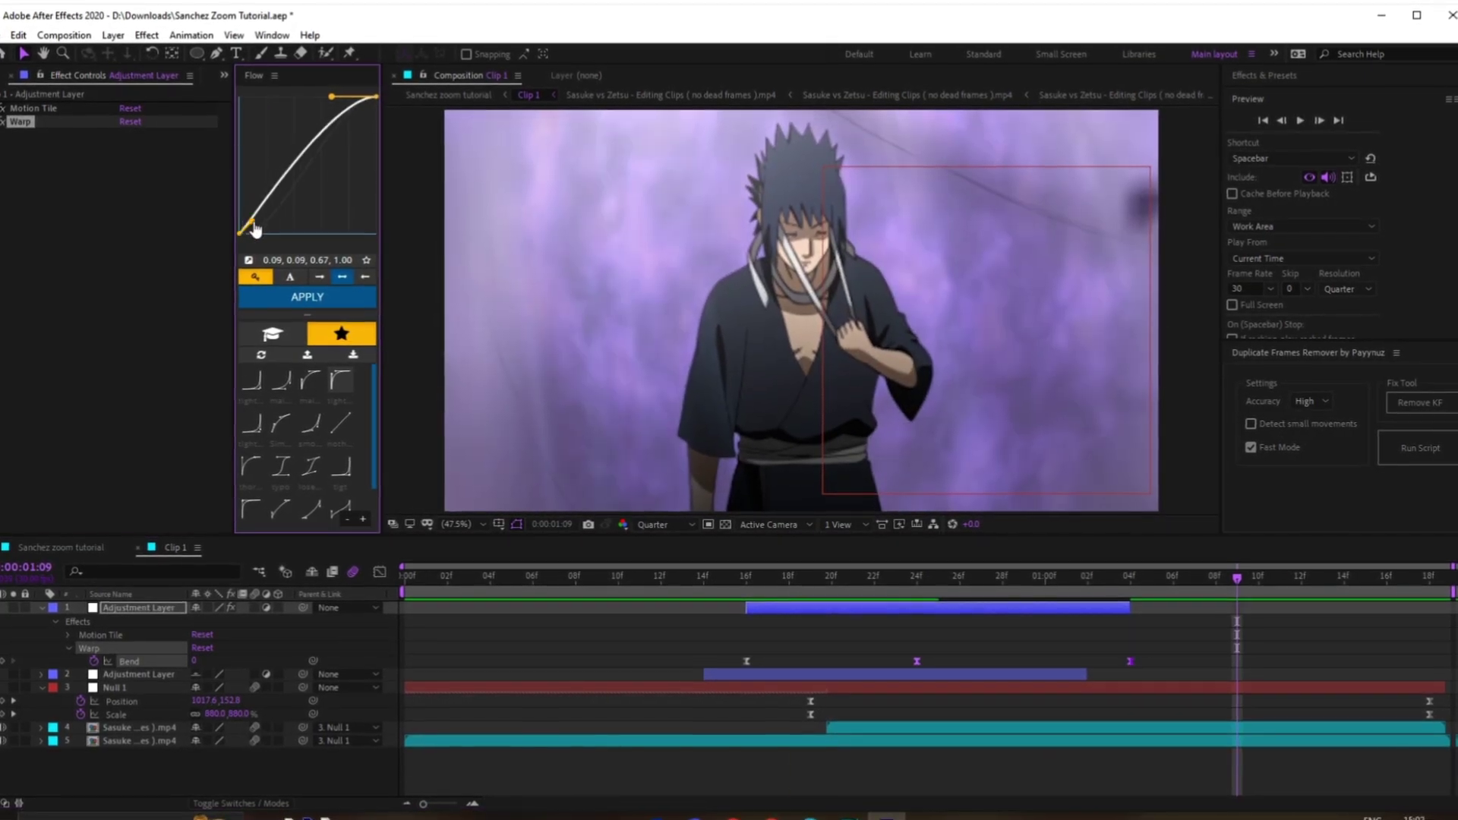
drag(332, 97, 304, 101)
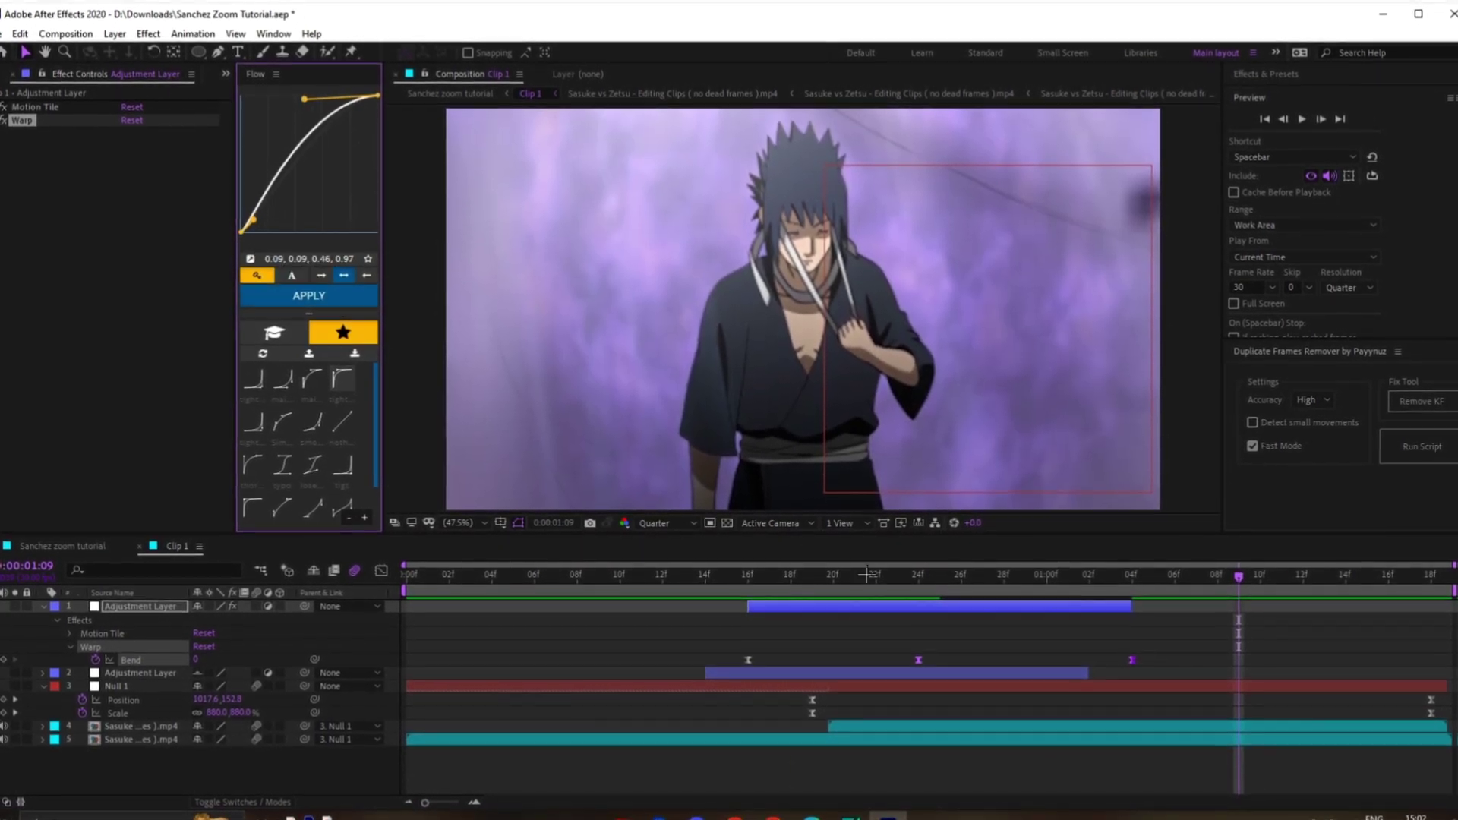
key(space)
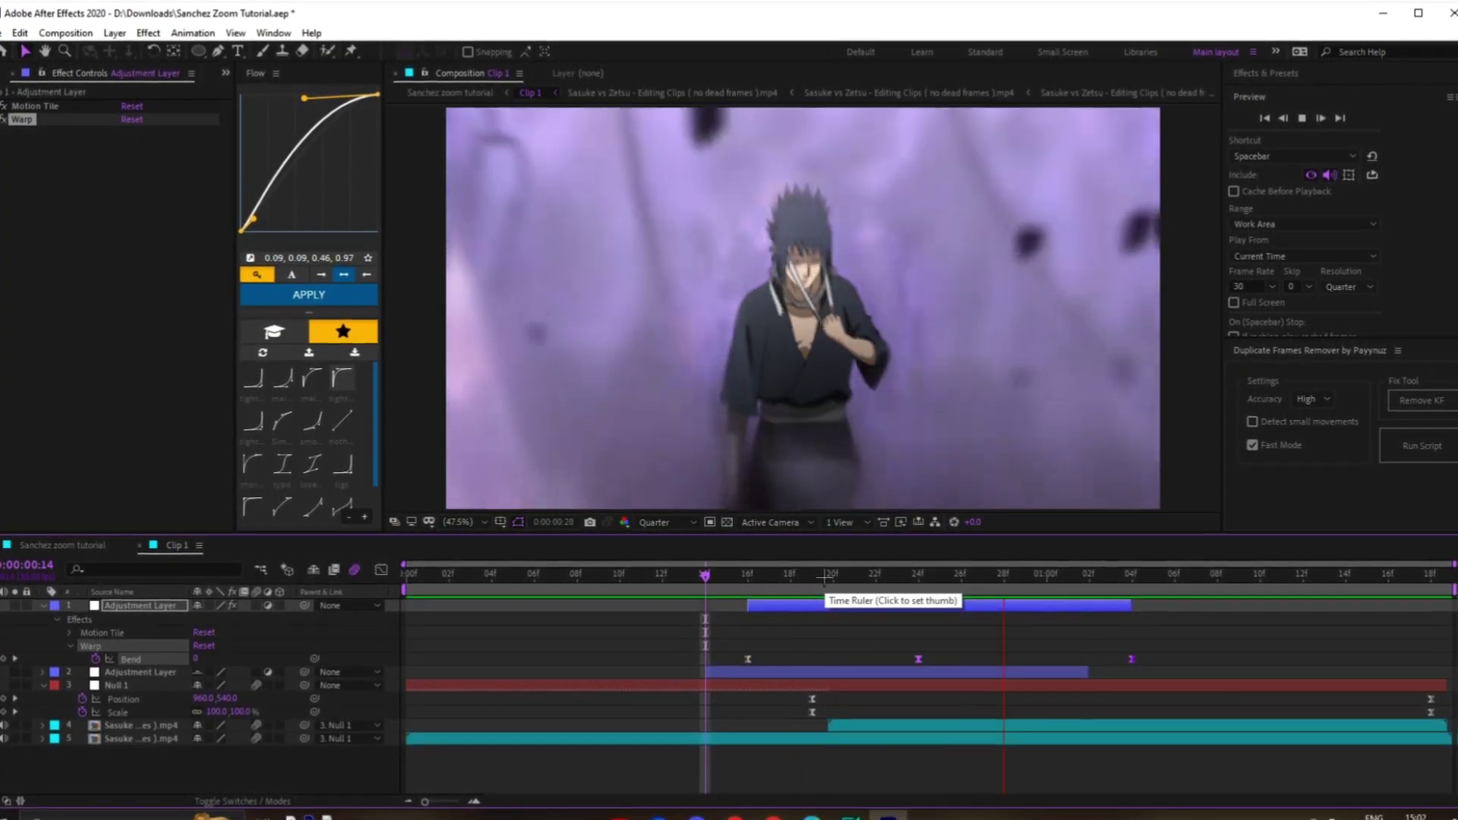
click(70, 542)
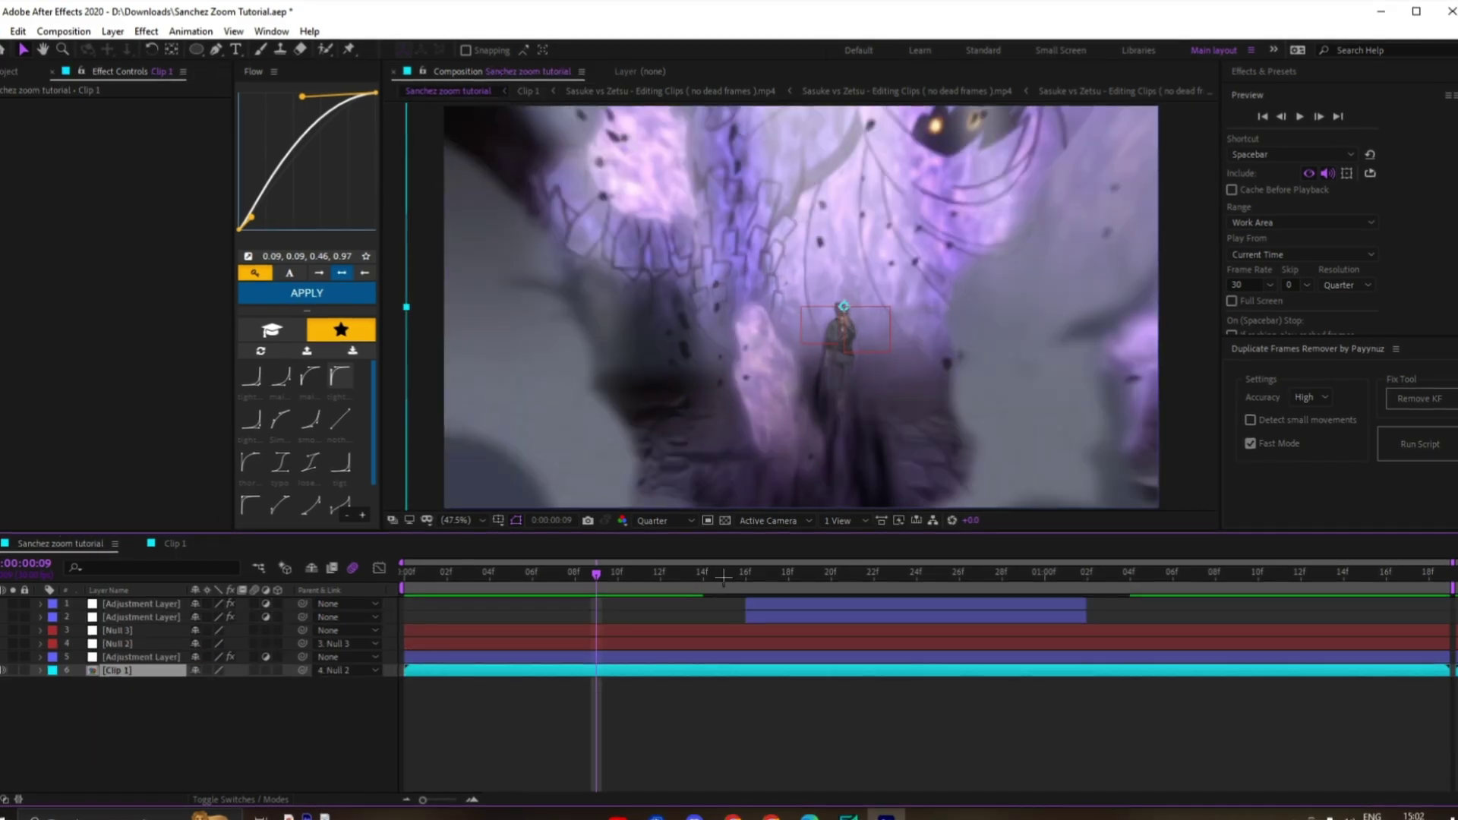
key(space)
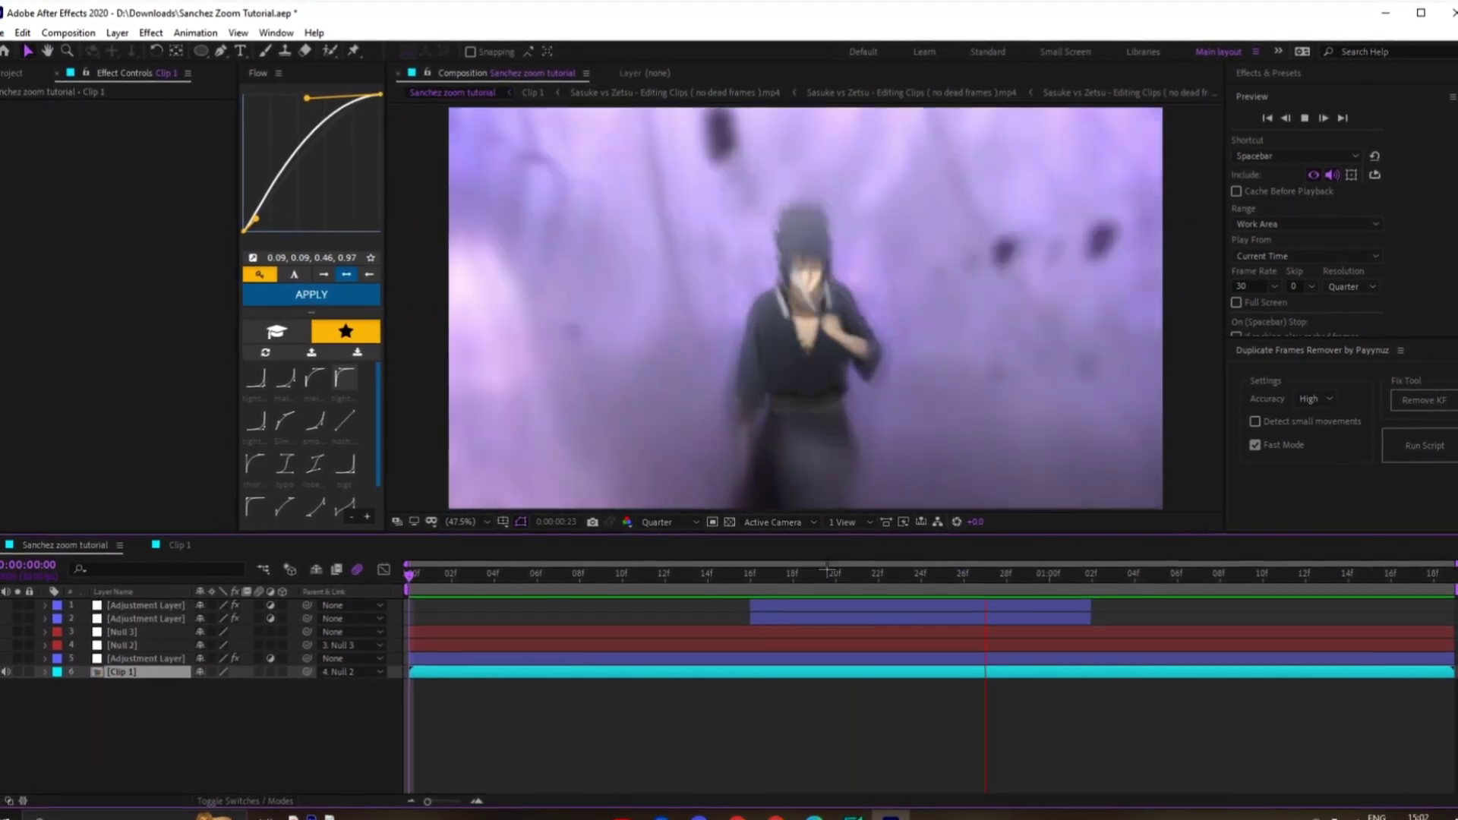
key(space)
Add a top adjustment layer with an S_Vignette effect in the main composition and extend its start to frame 0
key(ctrl+alt+y)
key(ctrl+space)
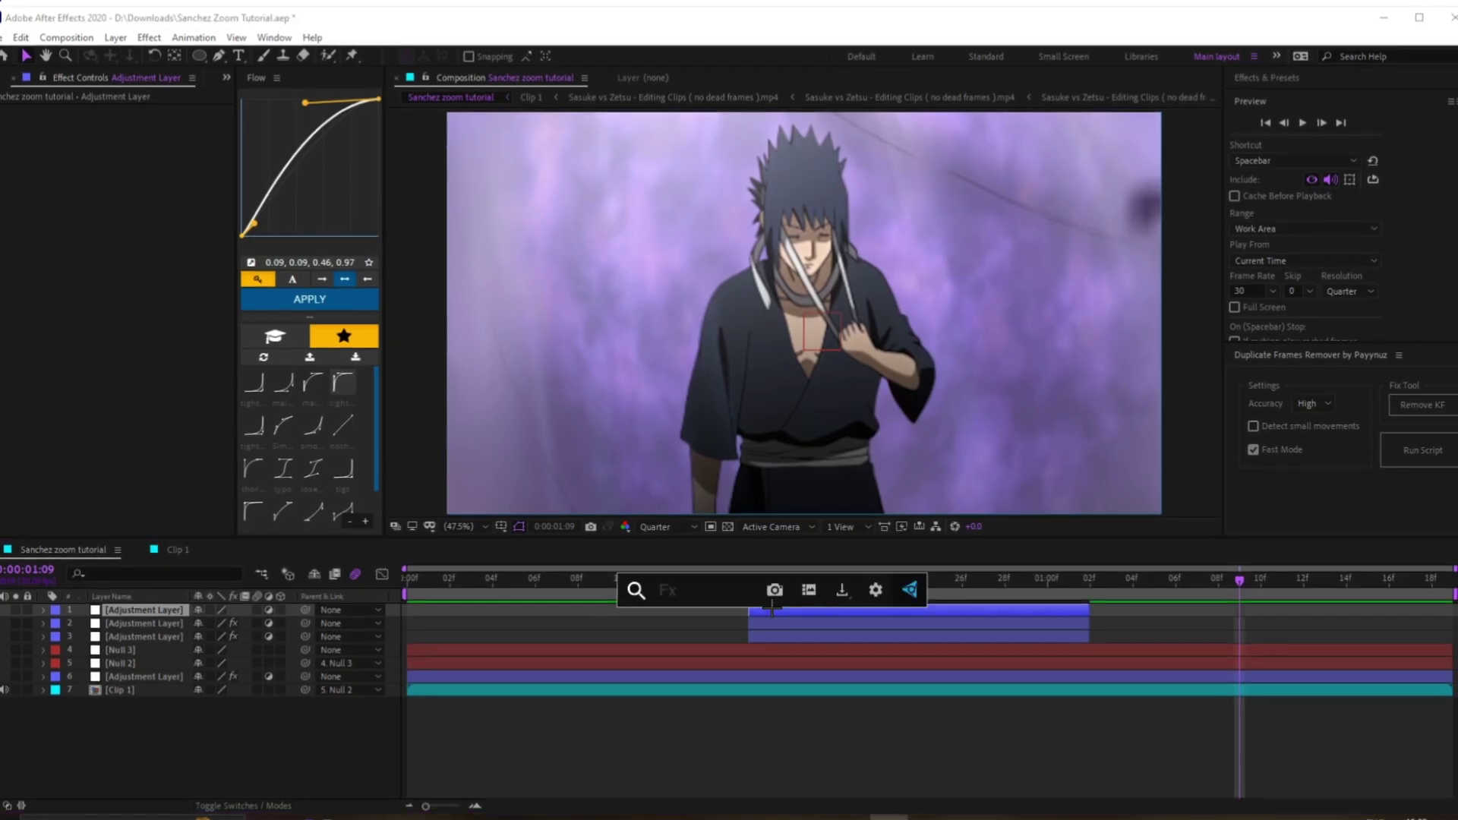
text(vign)
click(802, 682)
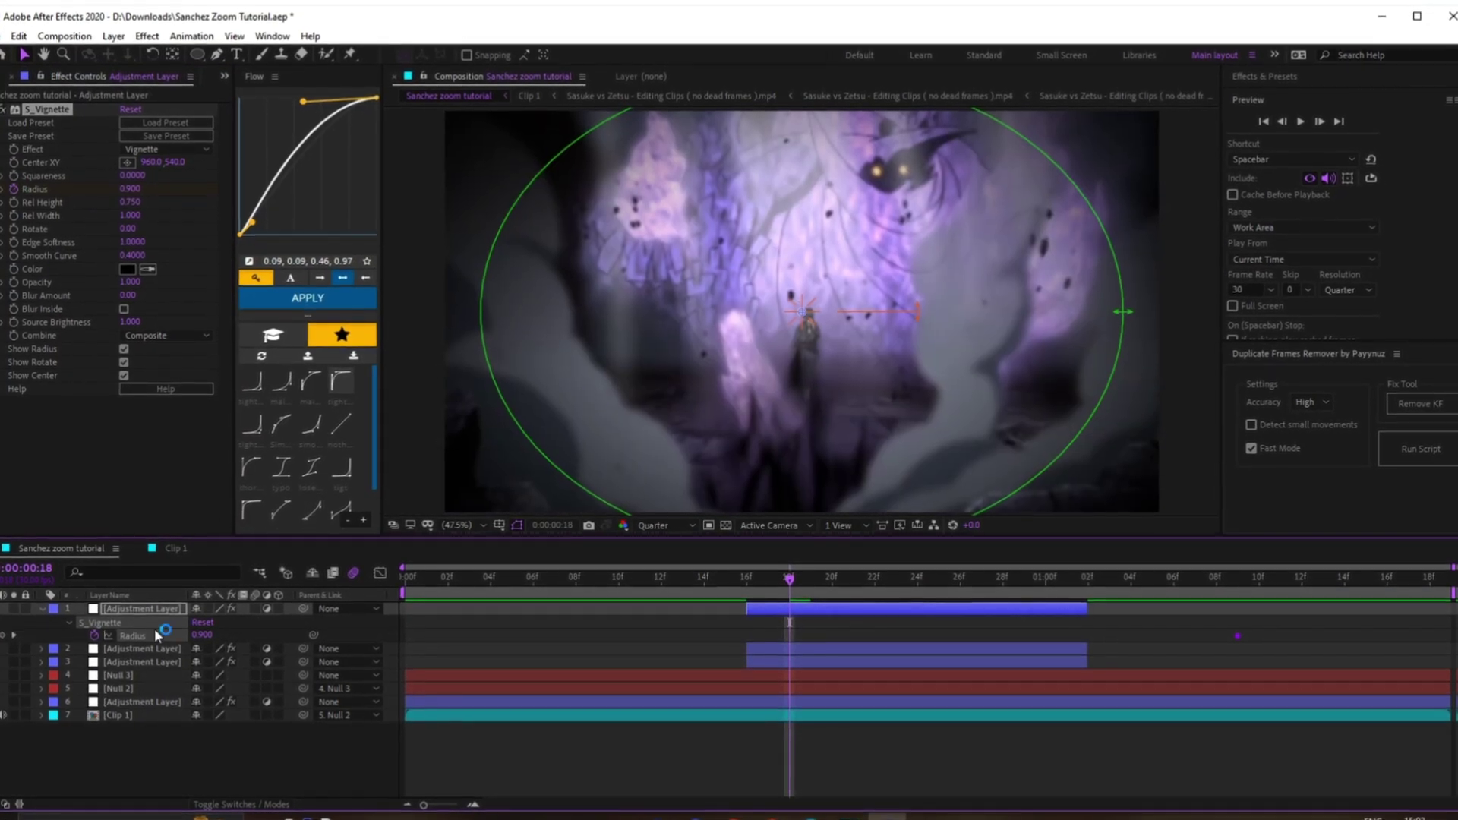
drag(743, 608, 406, 607)
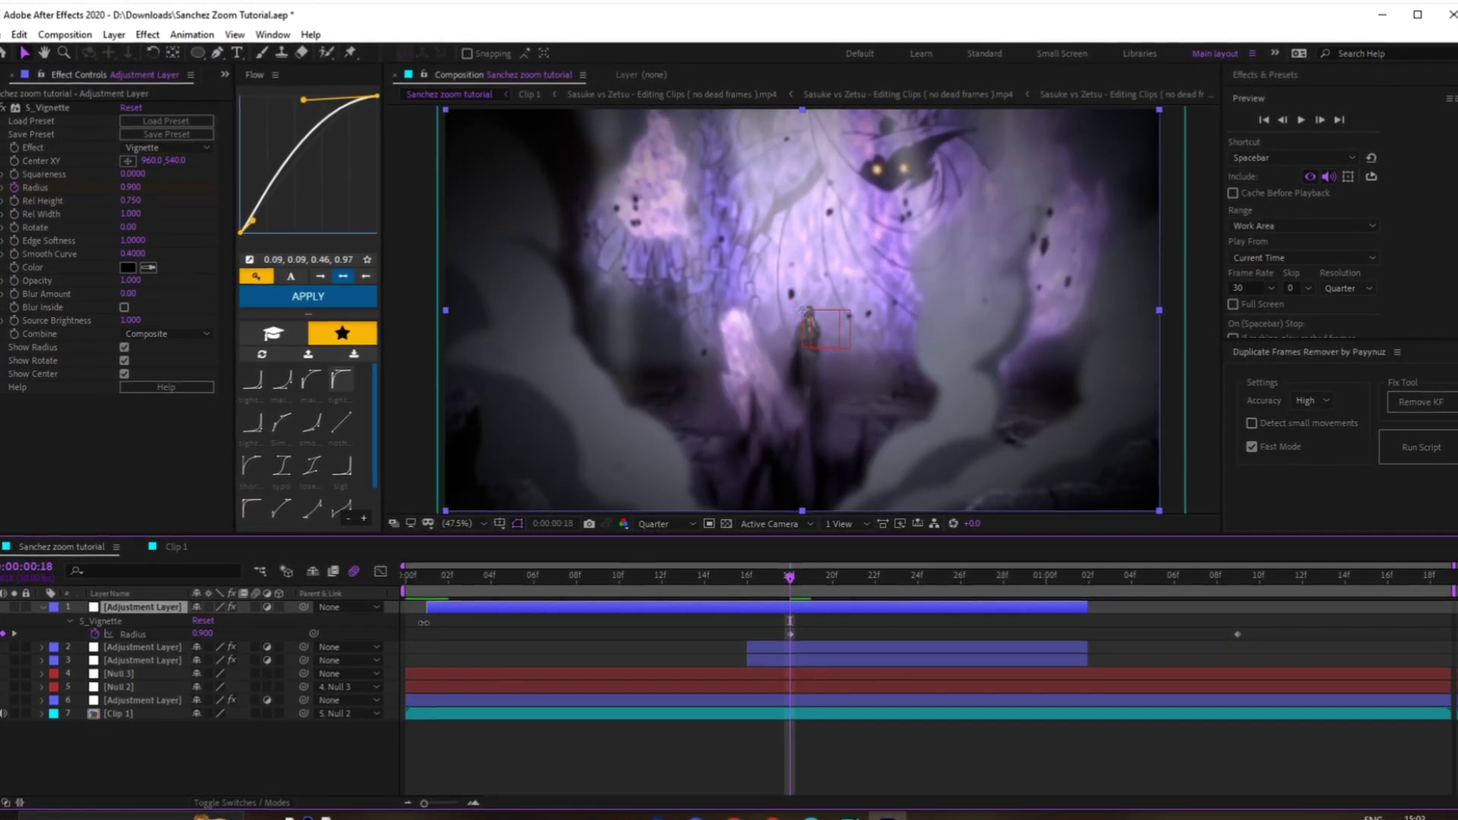
Keyframe the vignette's Radius from 1.510 at frame 0 to 0.630 at 0:18, deleting the stray keyframe at 1:09
click(789, 637)
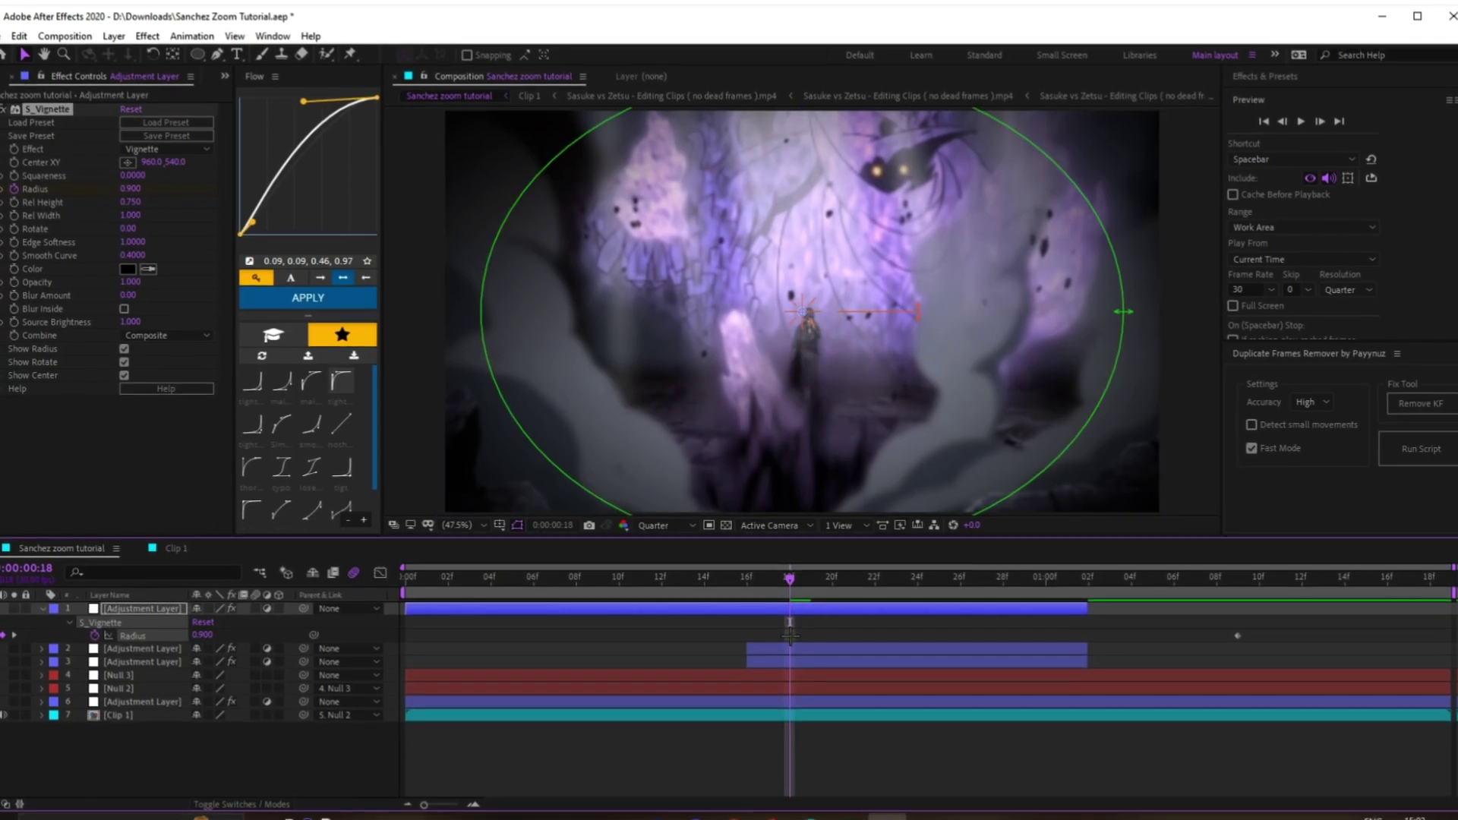
drag(199, 637, 251, 636)
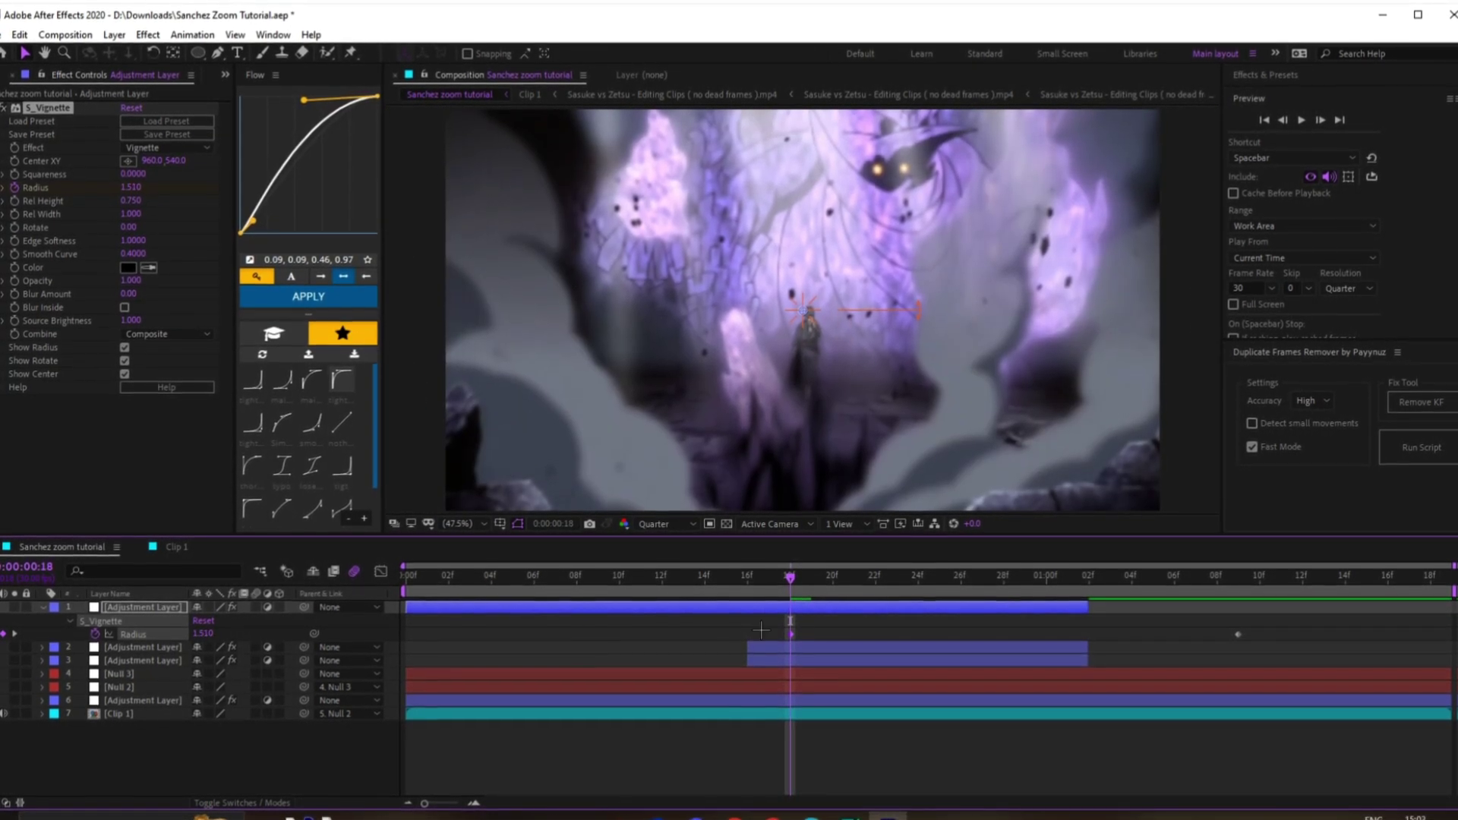
drag(791, 632, 407, 631)
drag(1265, 639, 1004, 623)
key(Delete)
drag(210, 640, 154, 644)
Extend the vignette layer's end to about 1:18 and set its Radius to 1.530 at 1:02
key(space)
key(space)
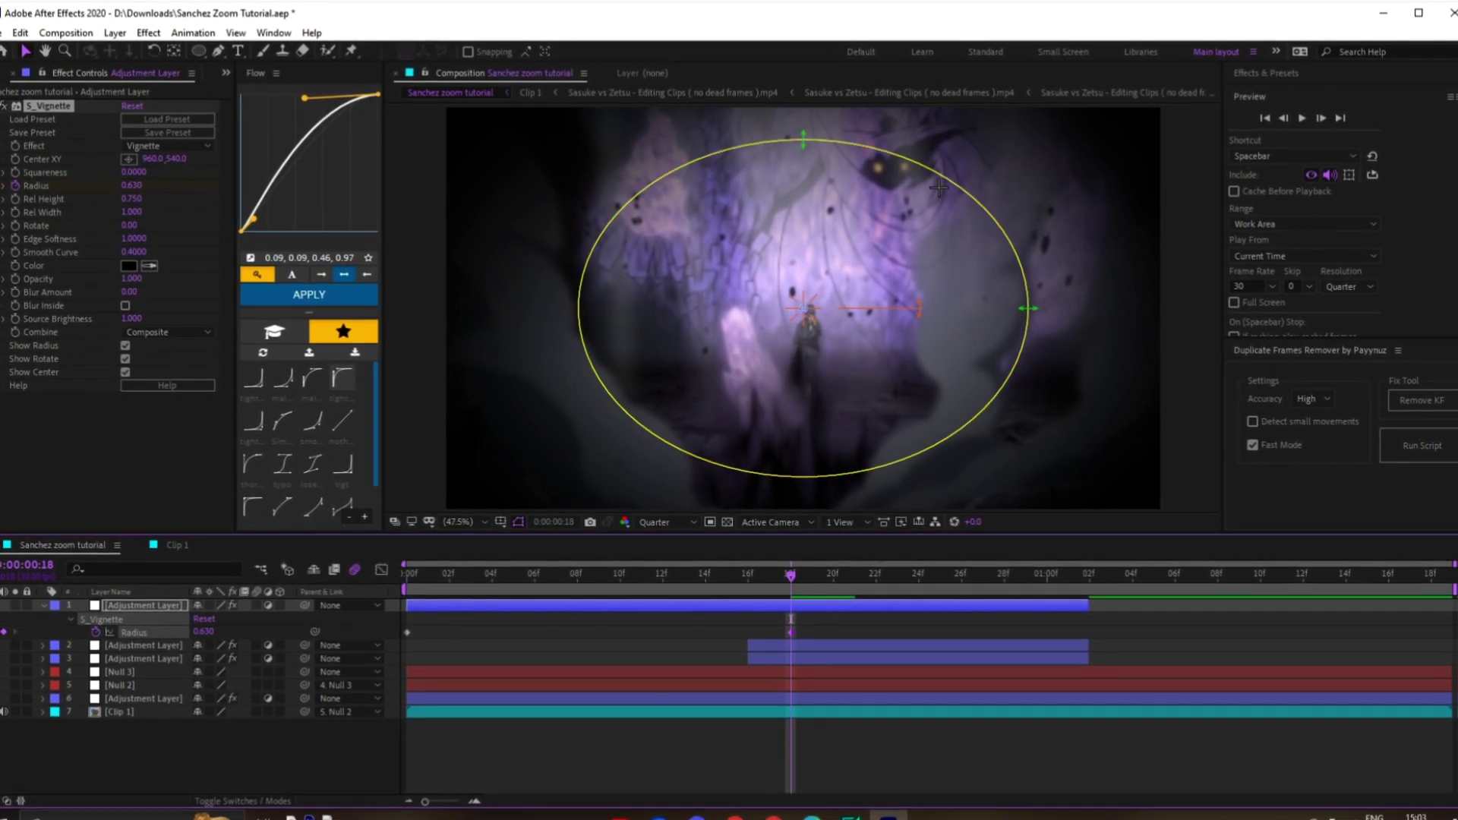
key(space)
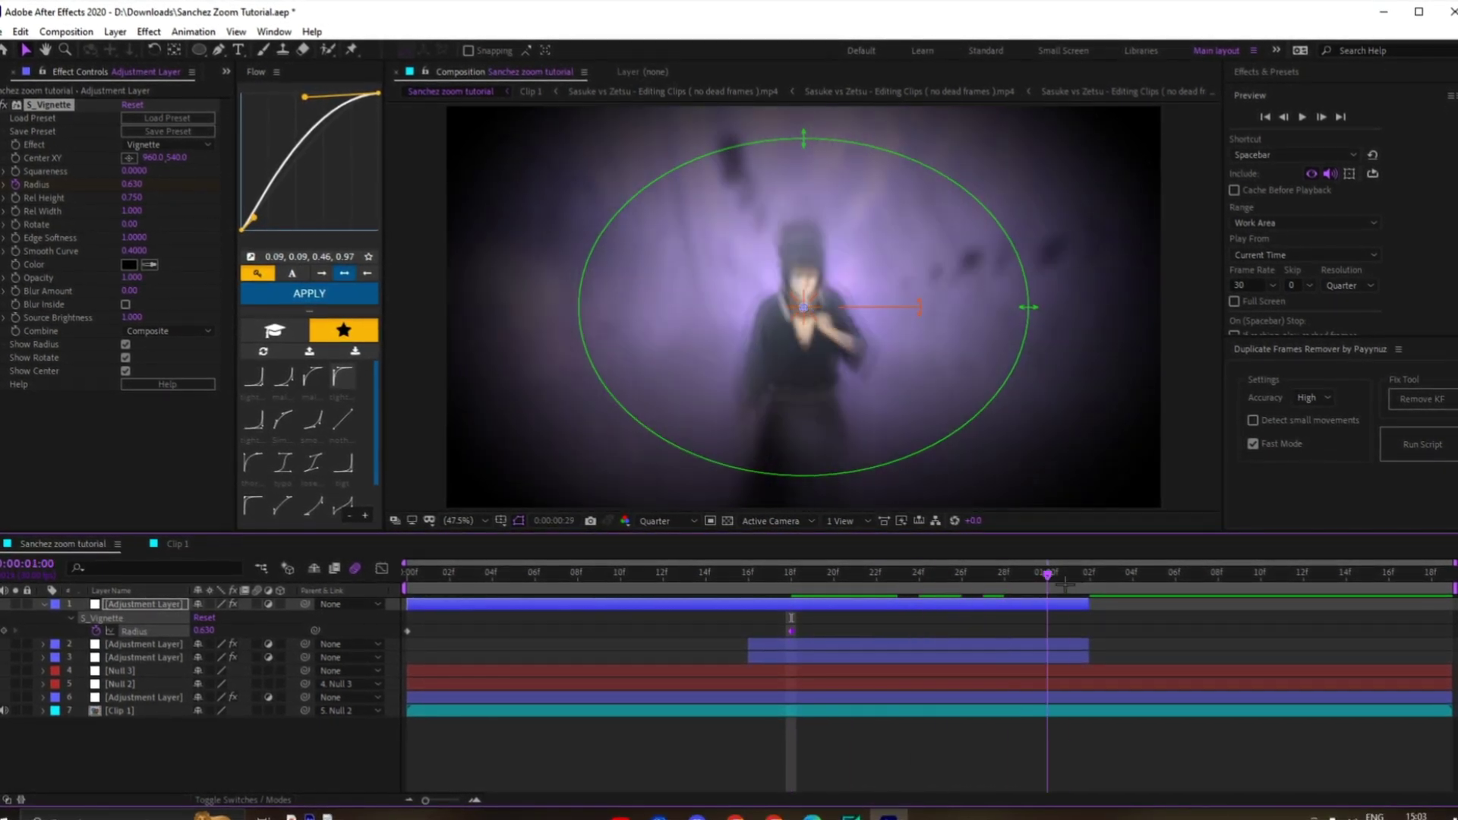
drag(1089, 604, 1406, 604)
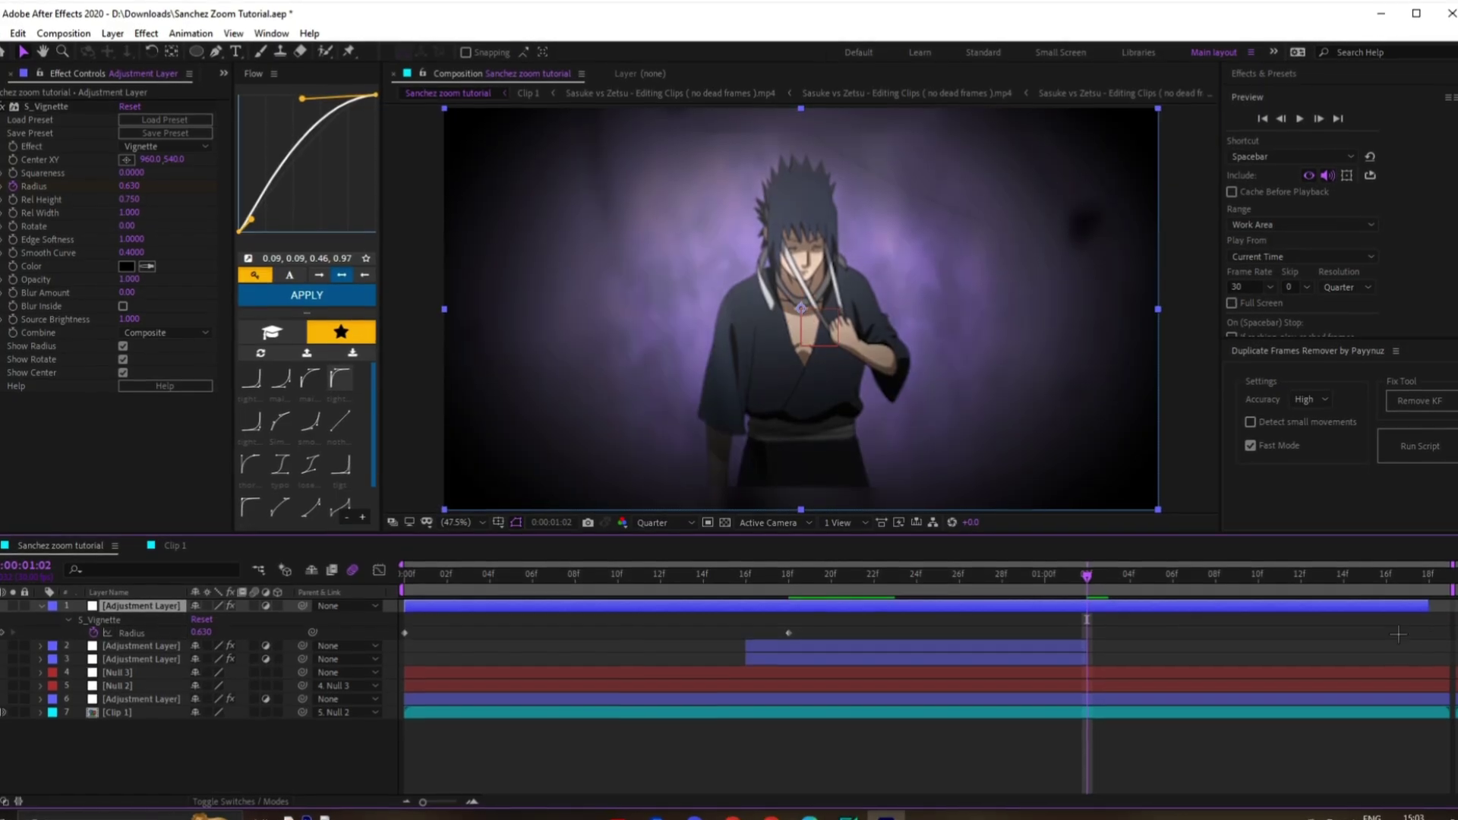
drag(196, 631, 261, 625)
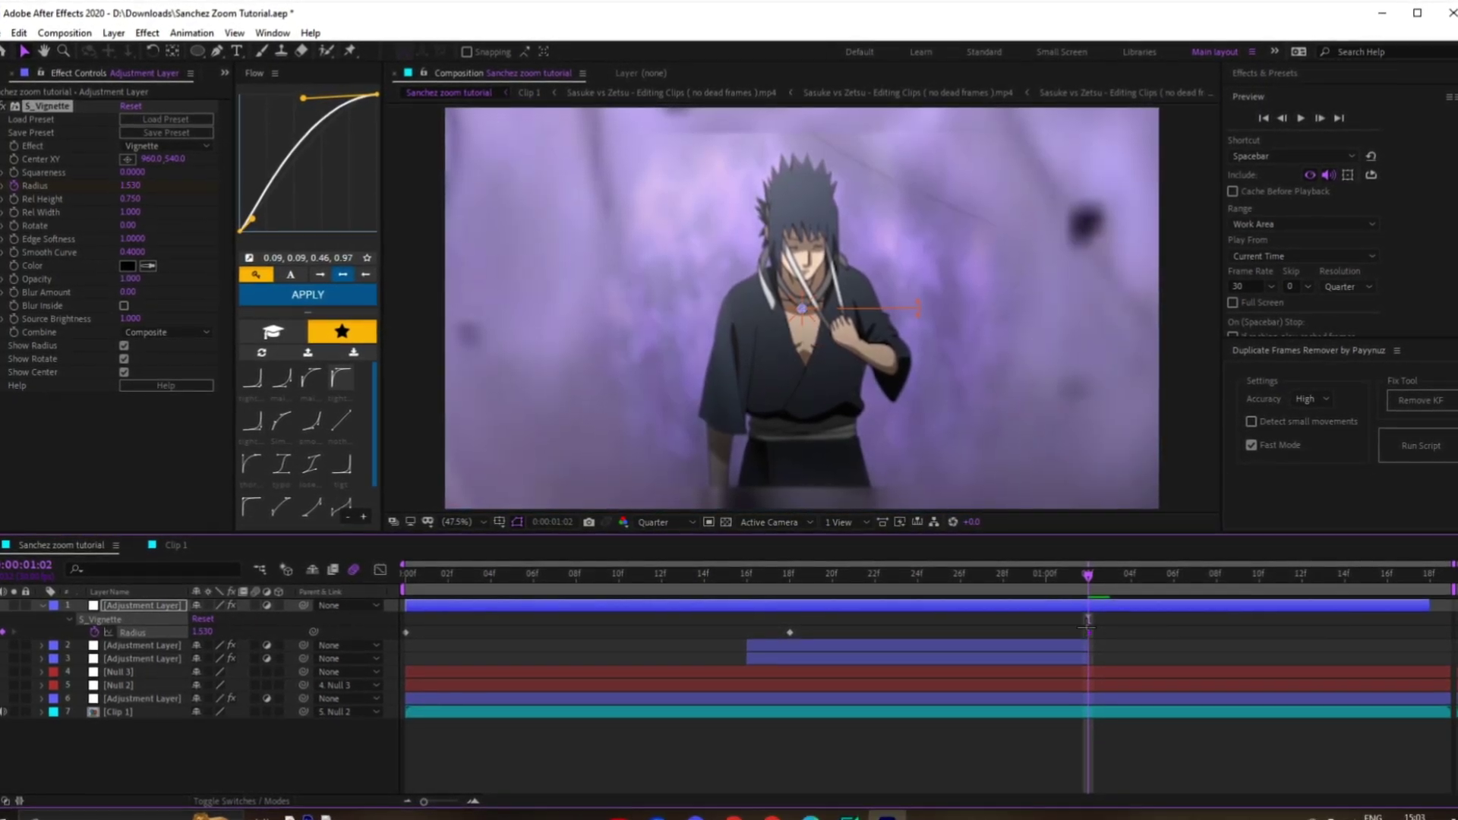
Apply Easy Ease to all three vignette Radius keyframes and move the last one to 1:17
drag(1298, 655, 407, 636)
right_click(404, 636)
right_click(408, 633)
mouse_move(490, 629)
click(653, 672)
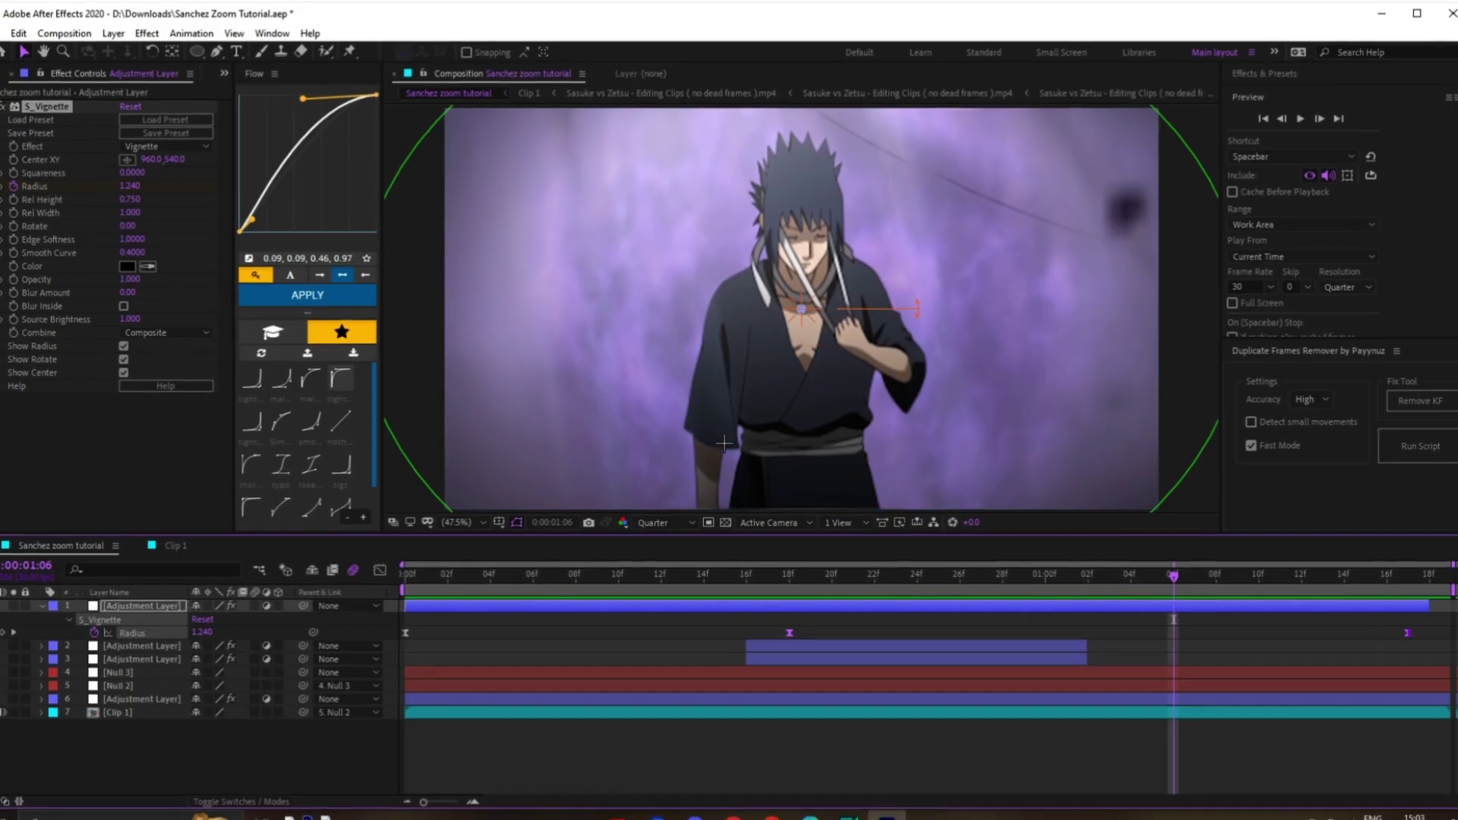
Ease the vignette's Radius keyframes with Flow curve 0.09, 0.04, 0.72, 0.99
click(283, 509)
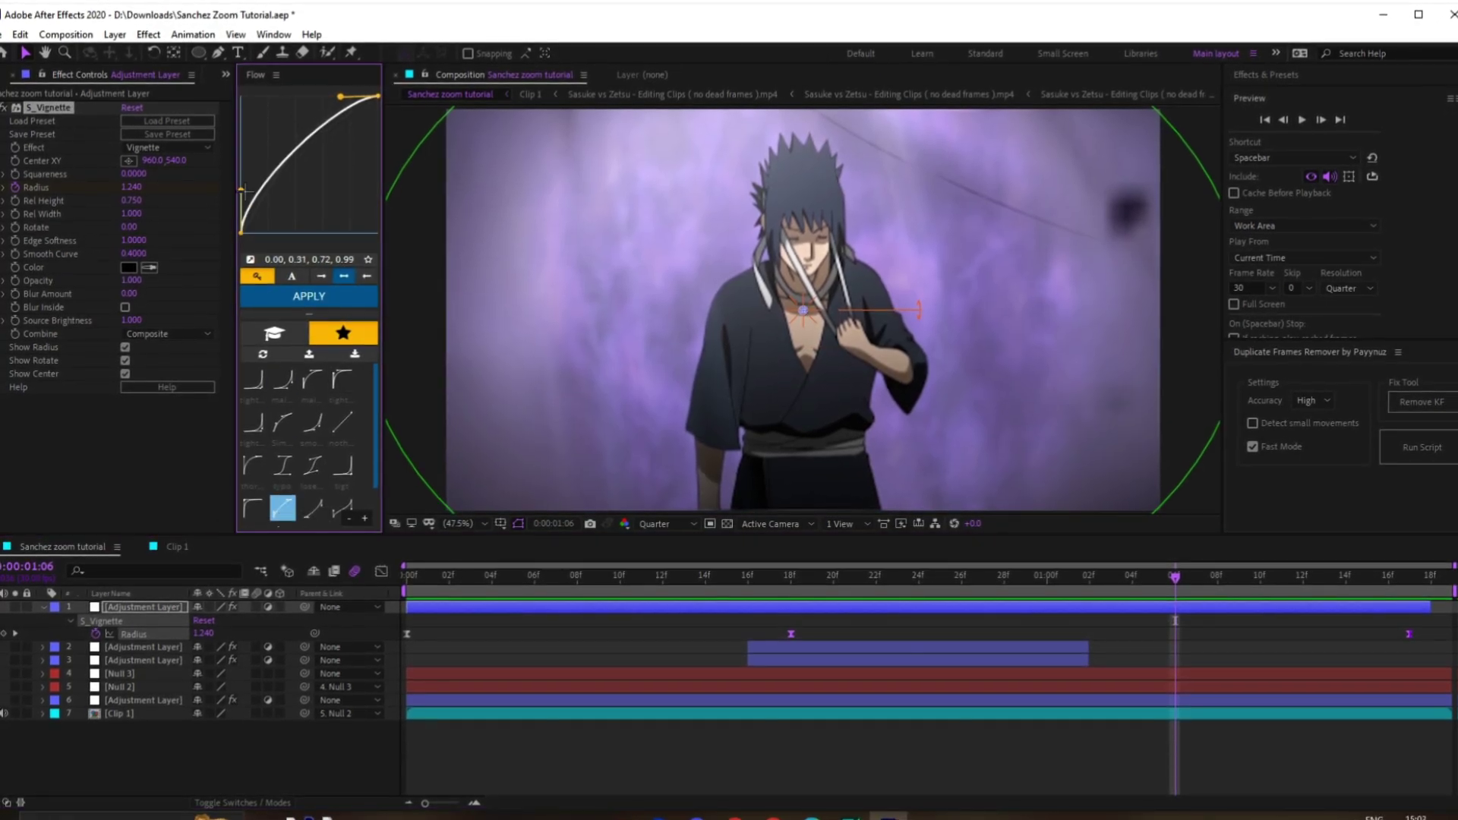
click(267, 301)
drag(556, 575, 469, 551)
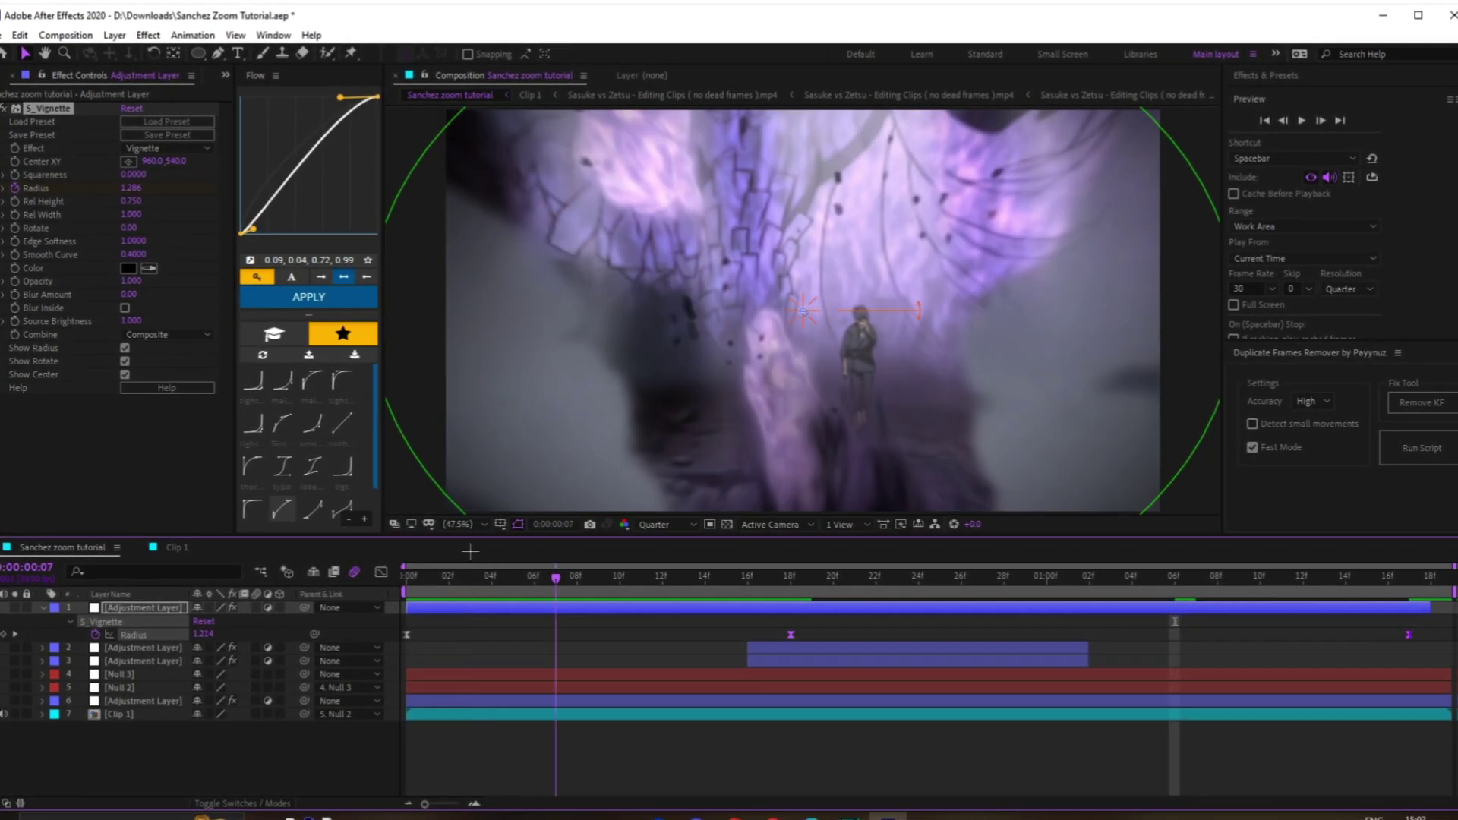
key(space)
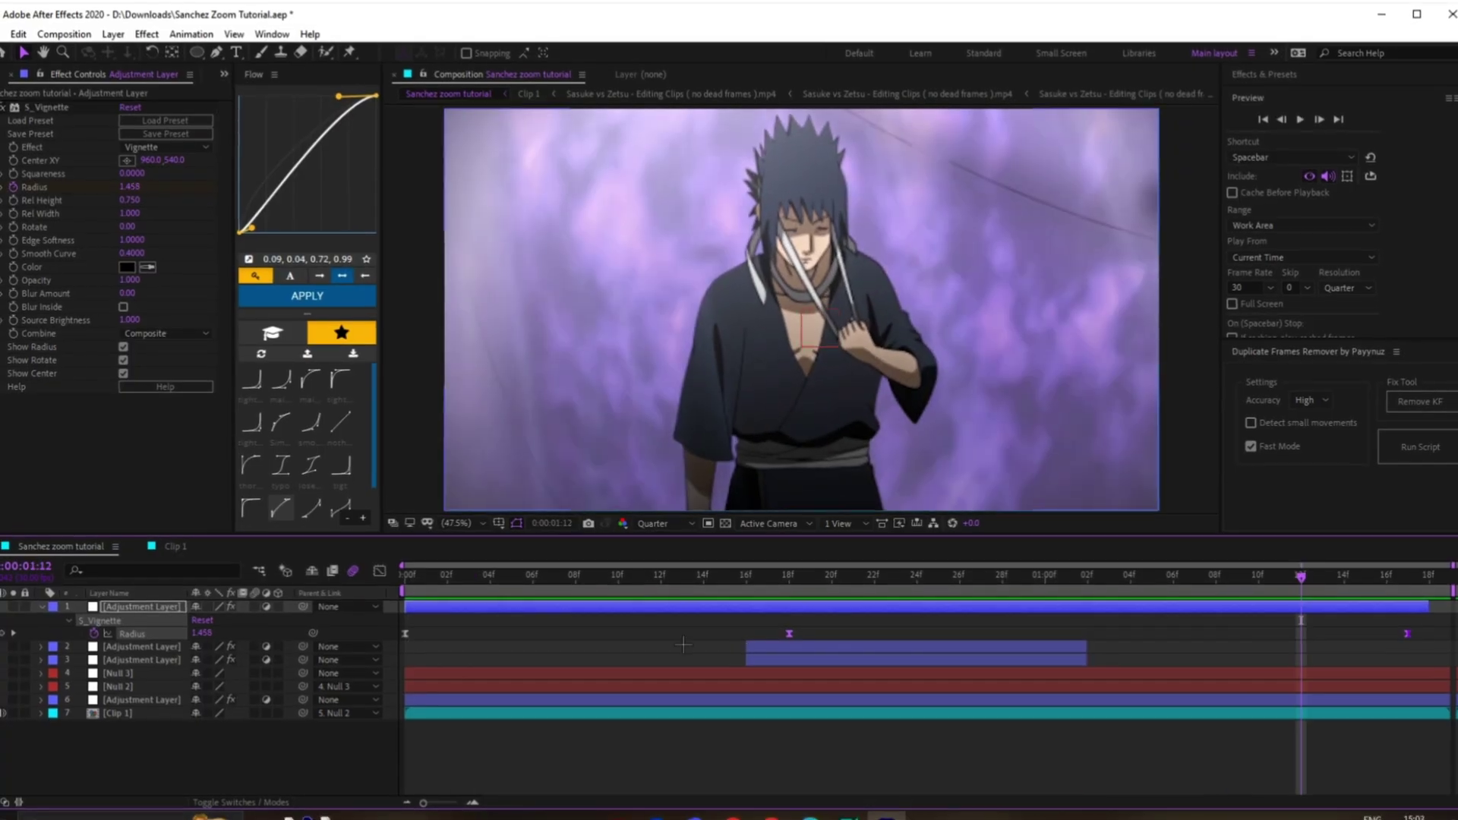
drag(425, 575, 350, 562)
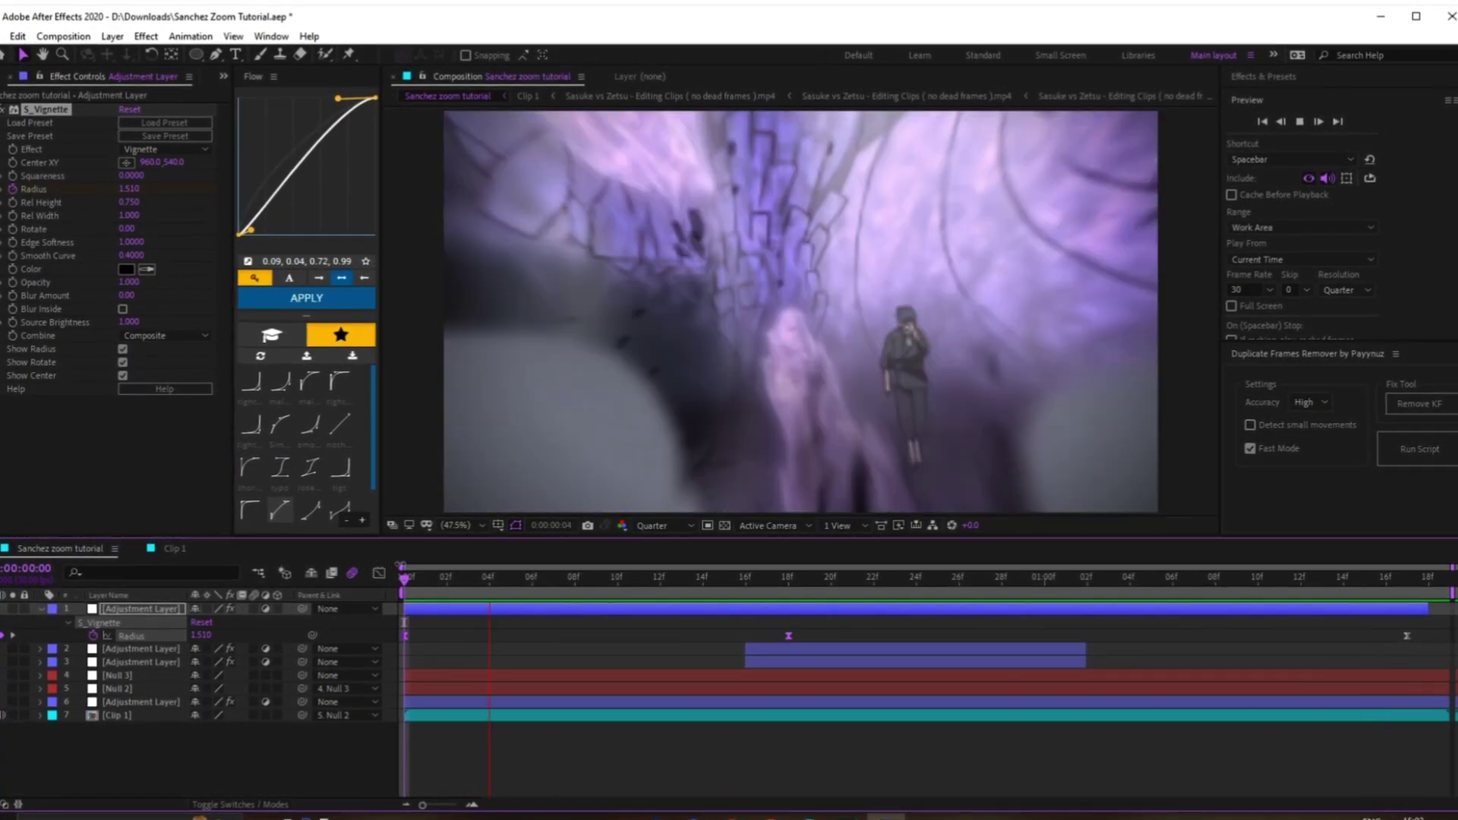
Play back the vignette animation from the start and save the project
key(space)
key(space)
key(ctrl+s)
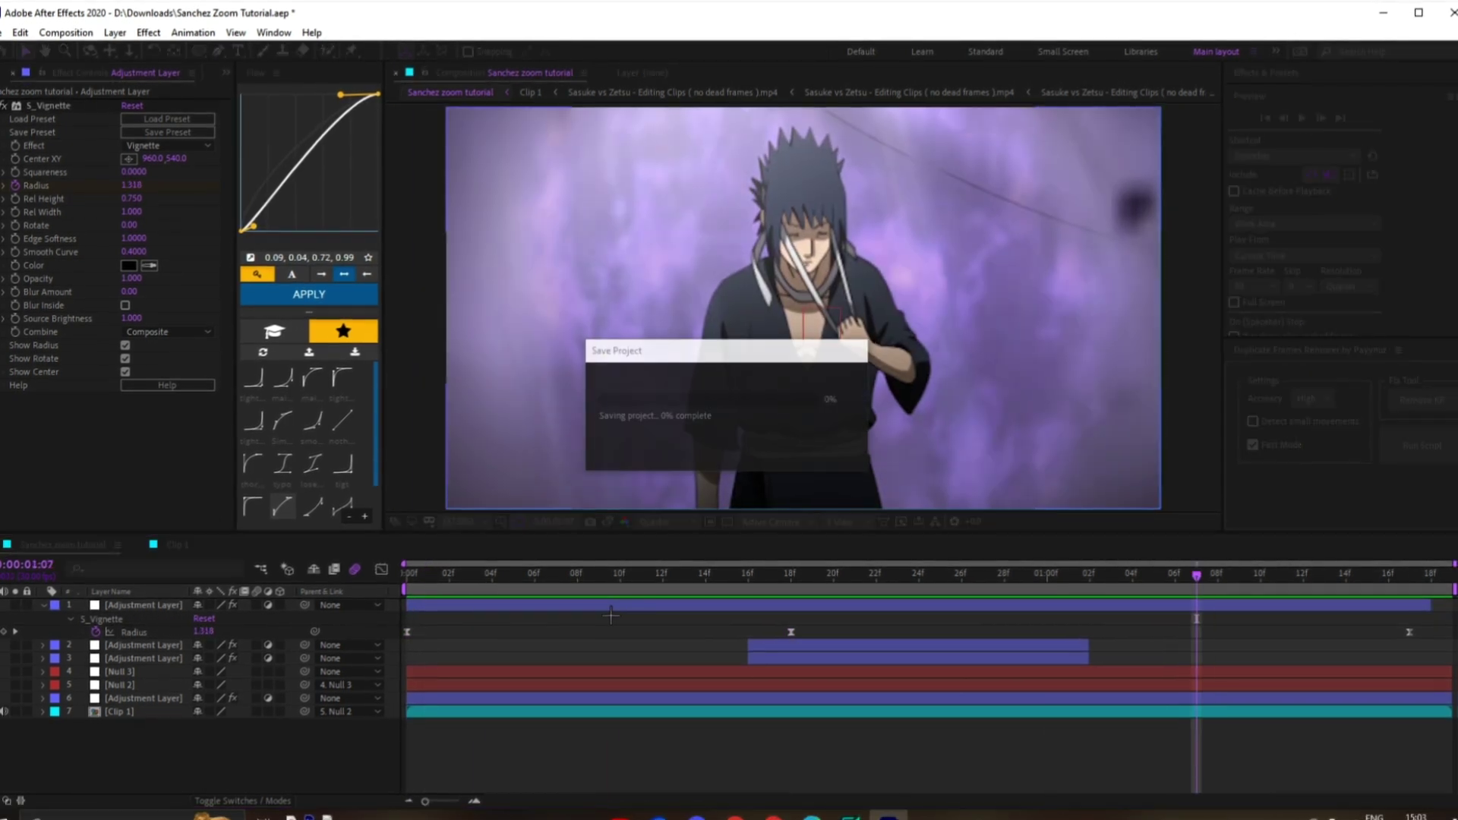
key(space)
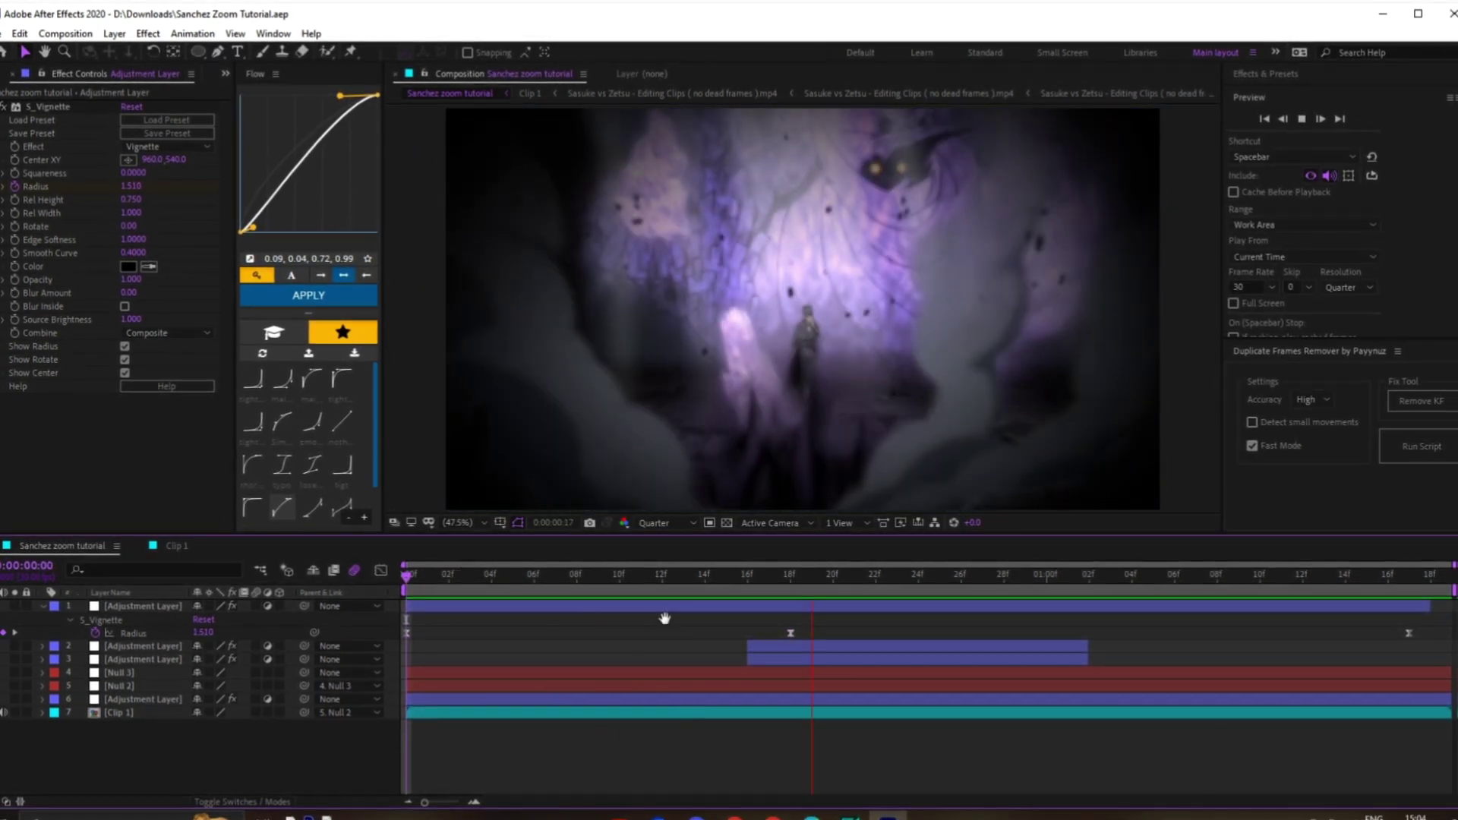
key(space)
Add a black solid above all layers, apply CC Jaws to it and keyframe its Completion at the start
key(ctrl+y)
key(Return)
key(ctrl+space)
text(cc)
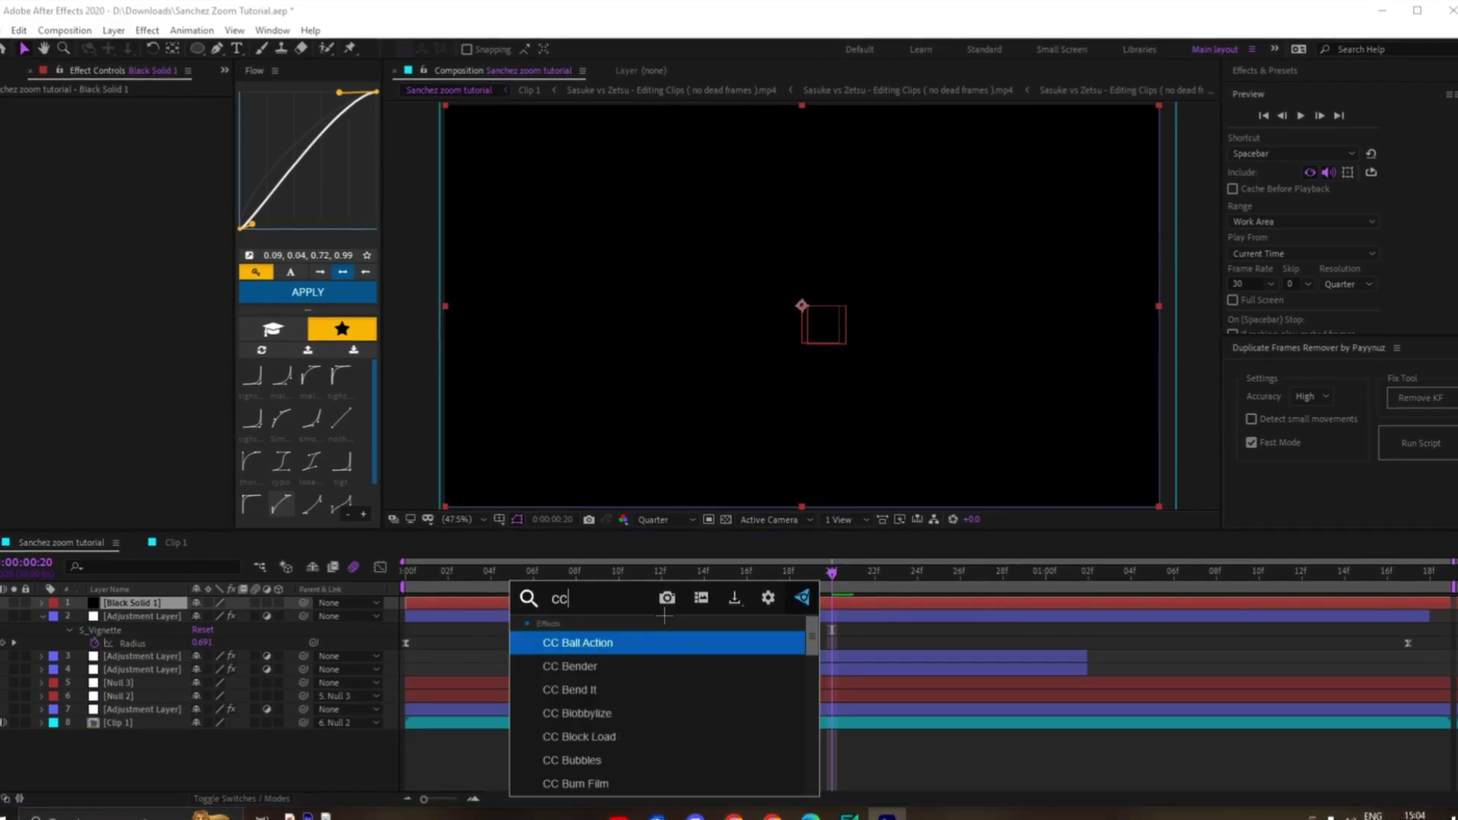
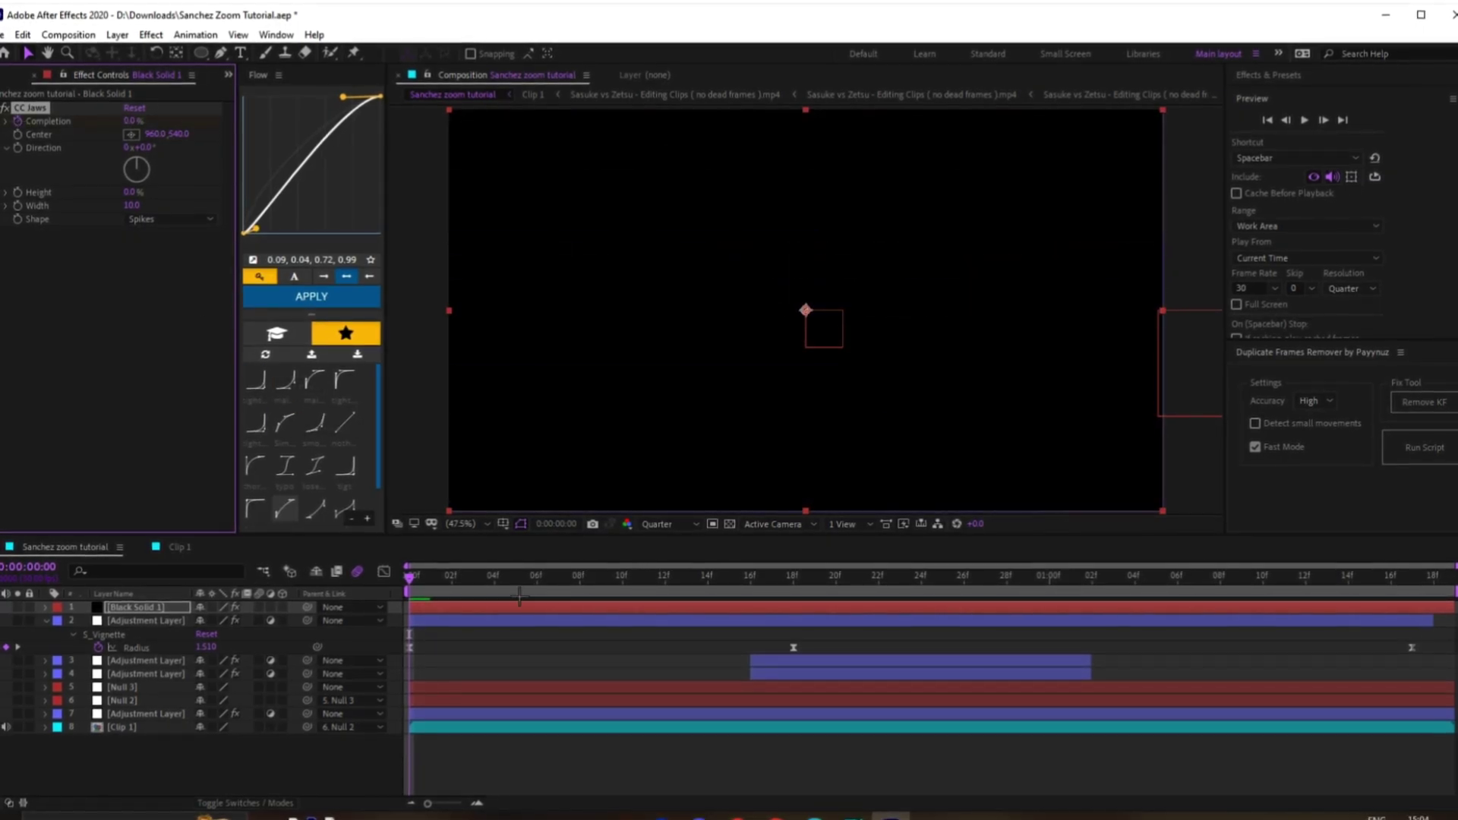
key(space)
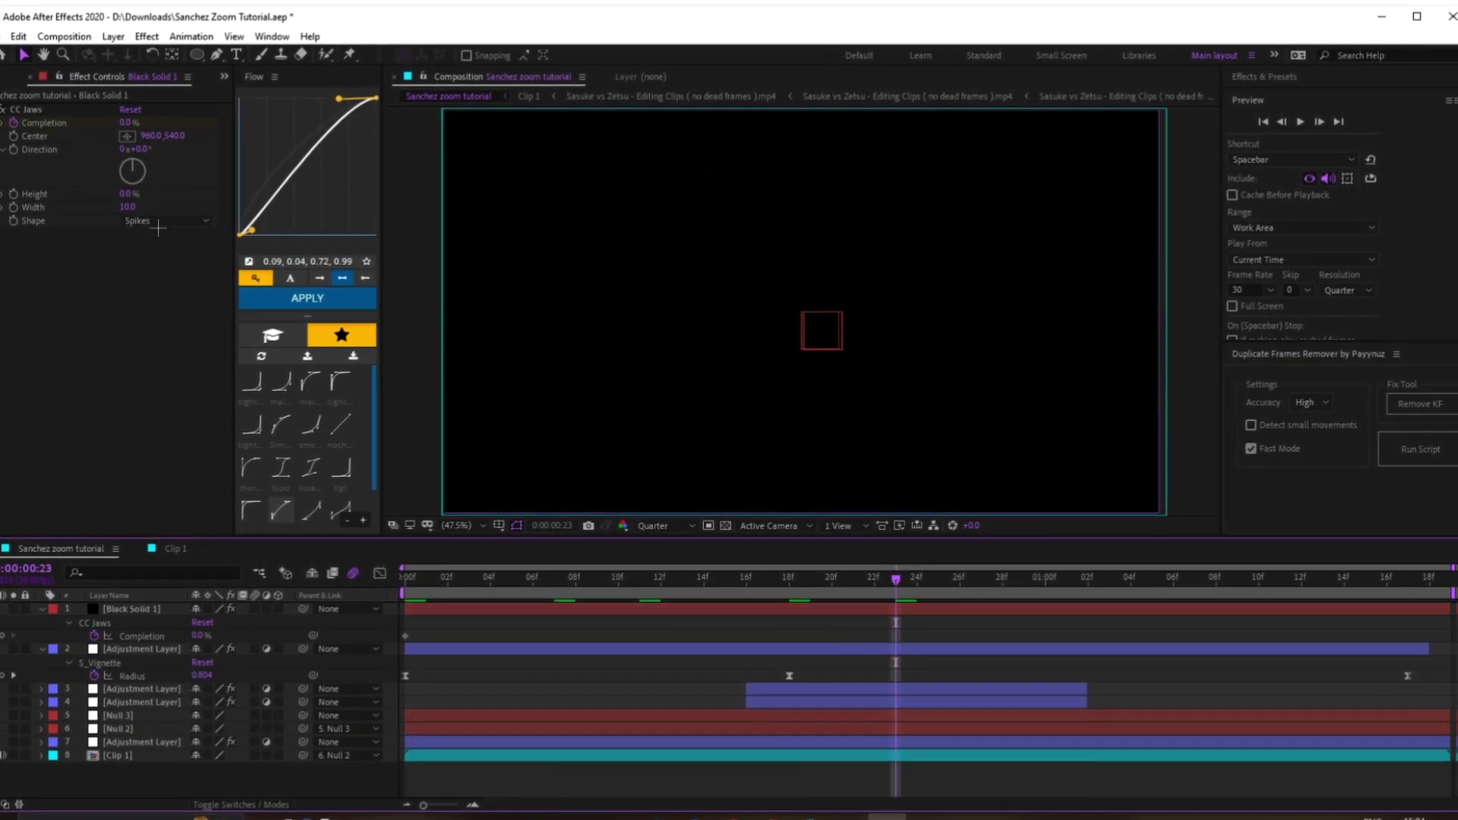
Animate the CC Jaws Completion from 100% at the start to 85%, placing the 85% keyframe at 0:18
drag(151, 117, 188, 115)
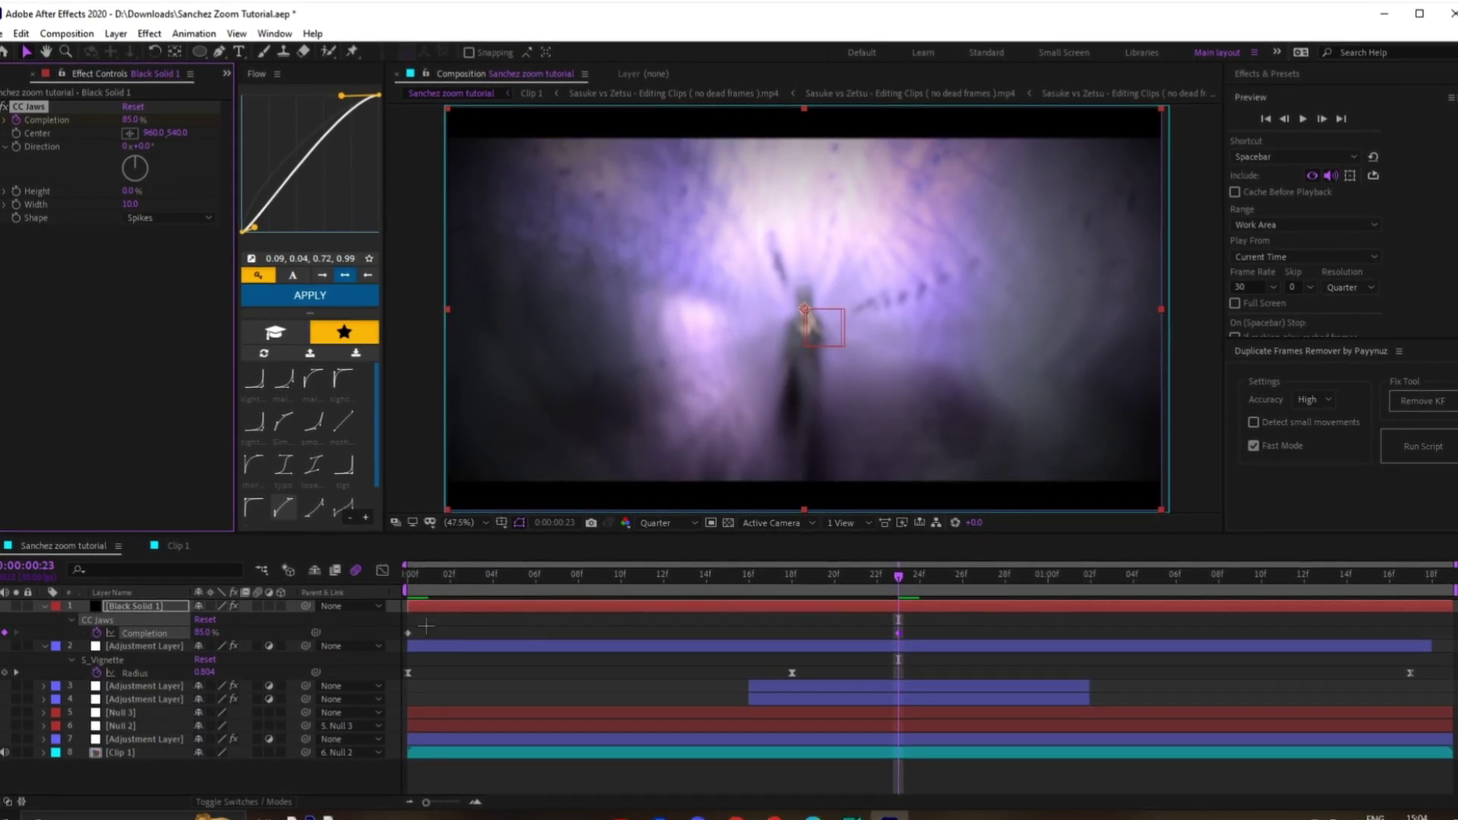
click(426, 625)
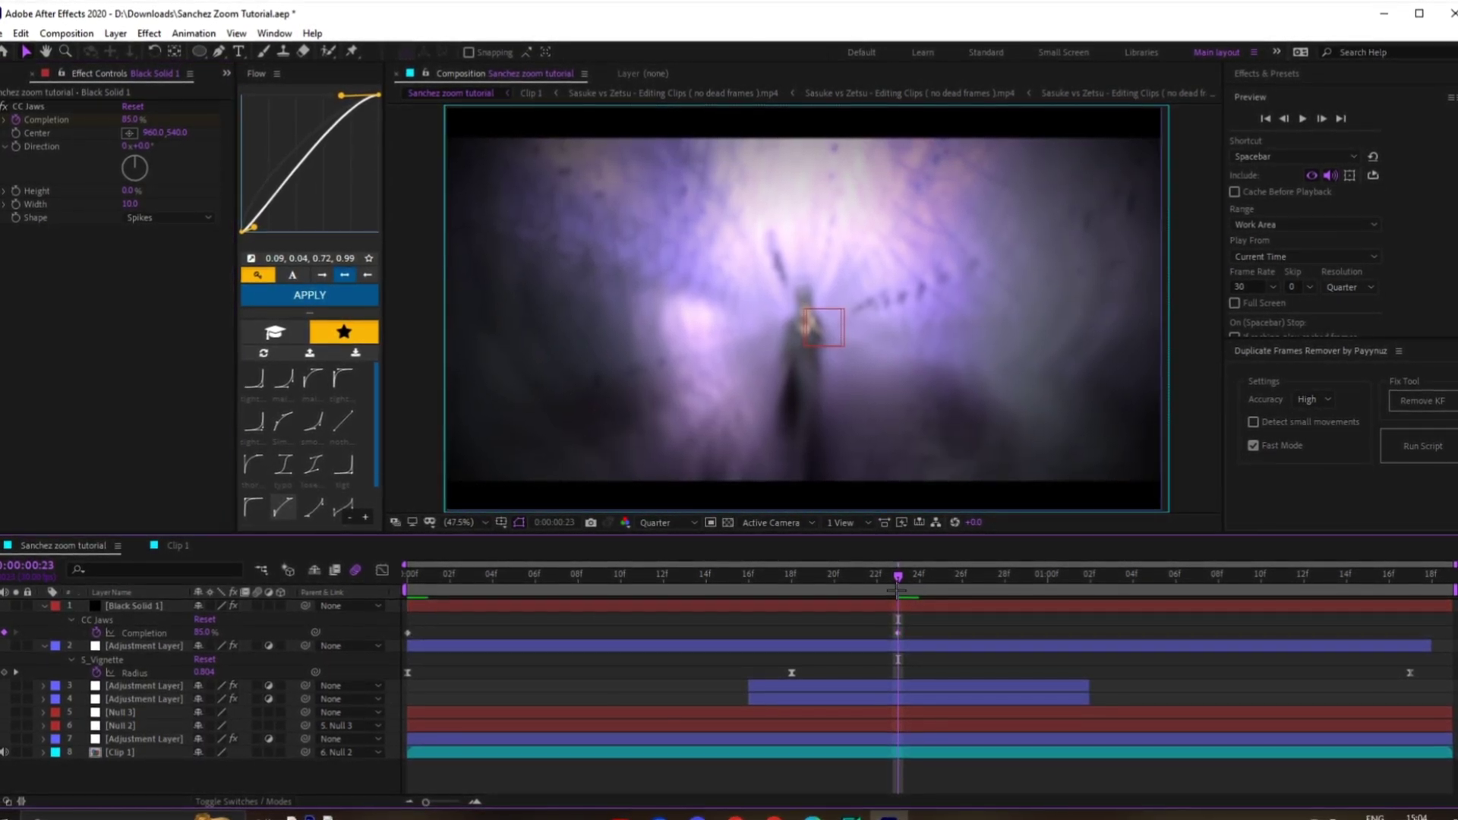
key(Home)
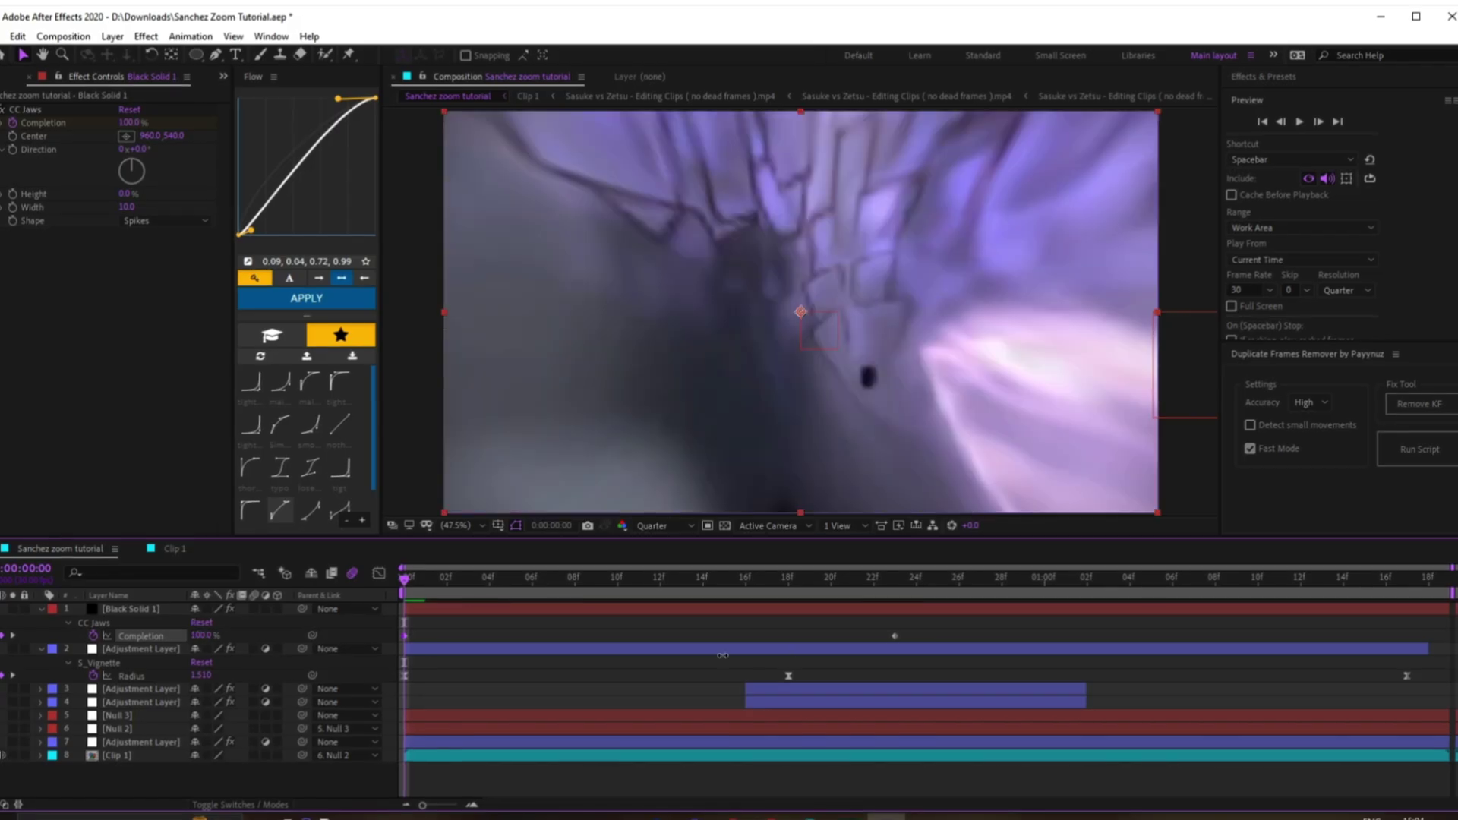
drag(722, 654, 722, 654)
drag(724, 578, 895, 577)
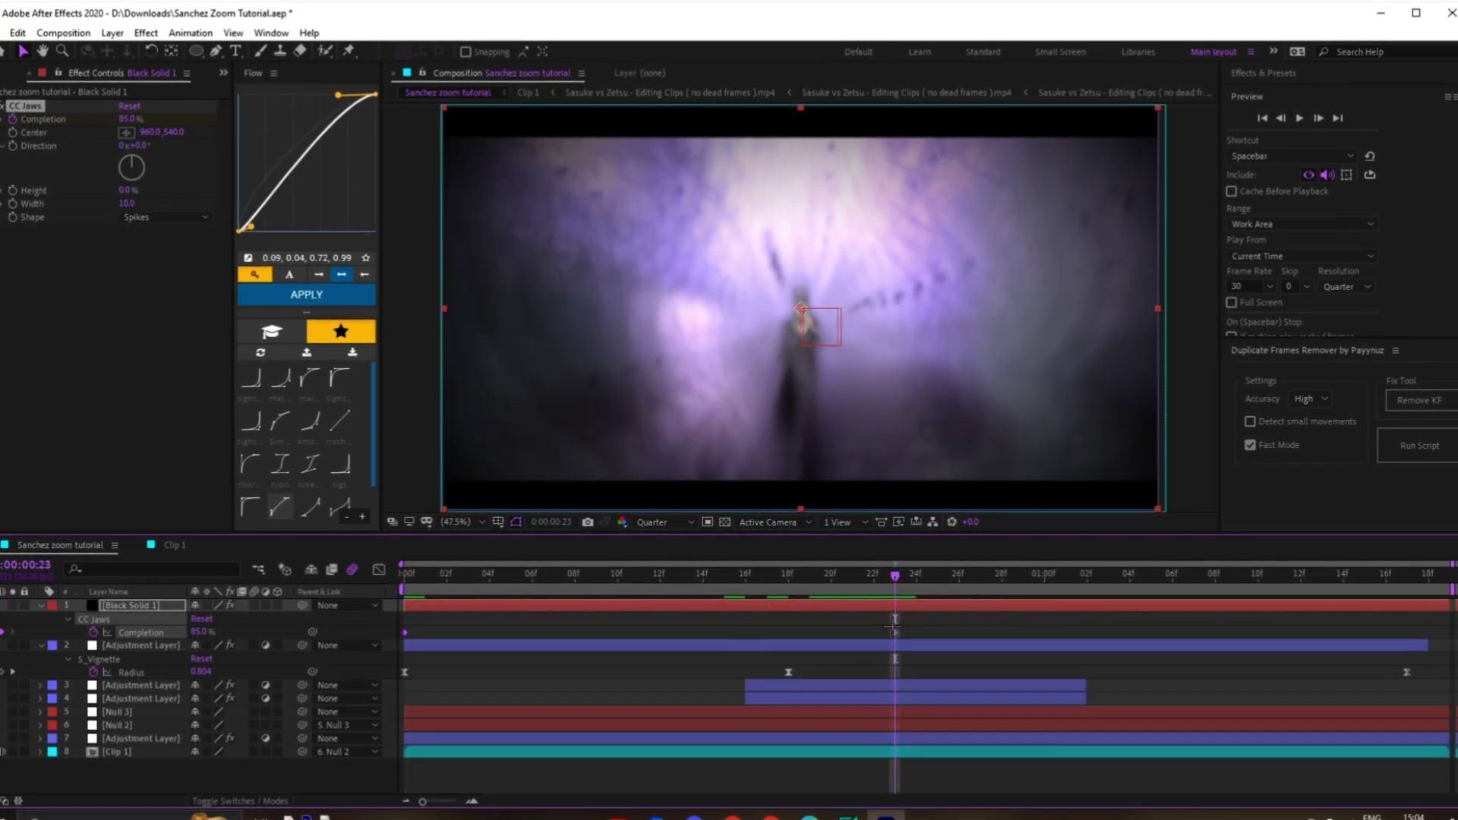
key(space)
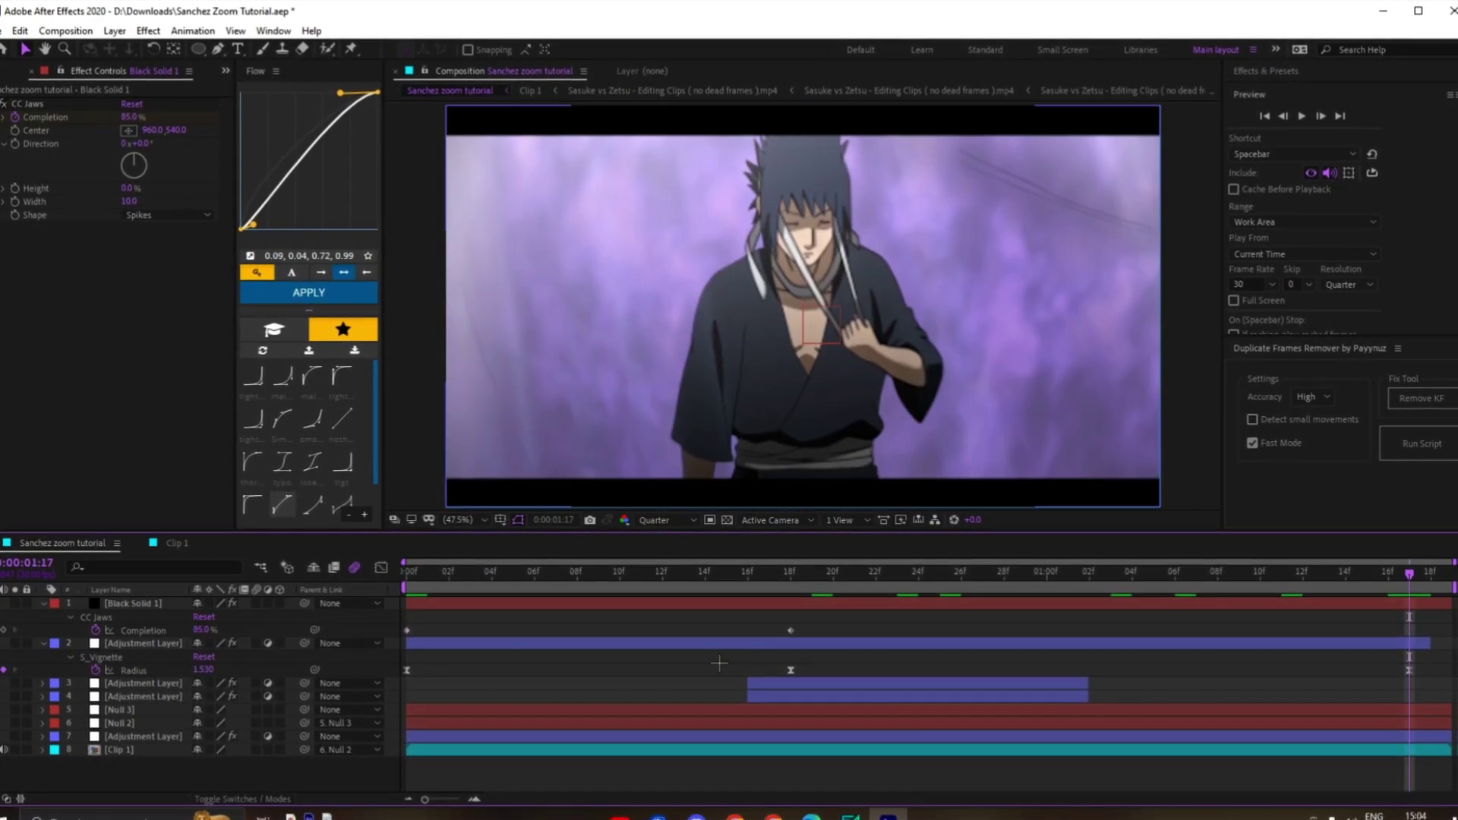
Set the CC Jaws Completion to 100% at 1:17 and ease its keyframes with Flow curve 0.00, 0.23, 0.72, 0.99
drag(202, 630, 303, 630)
drag(771, 665, 1349, 687)
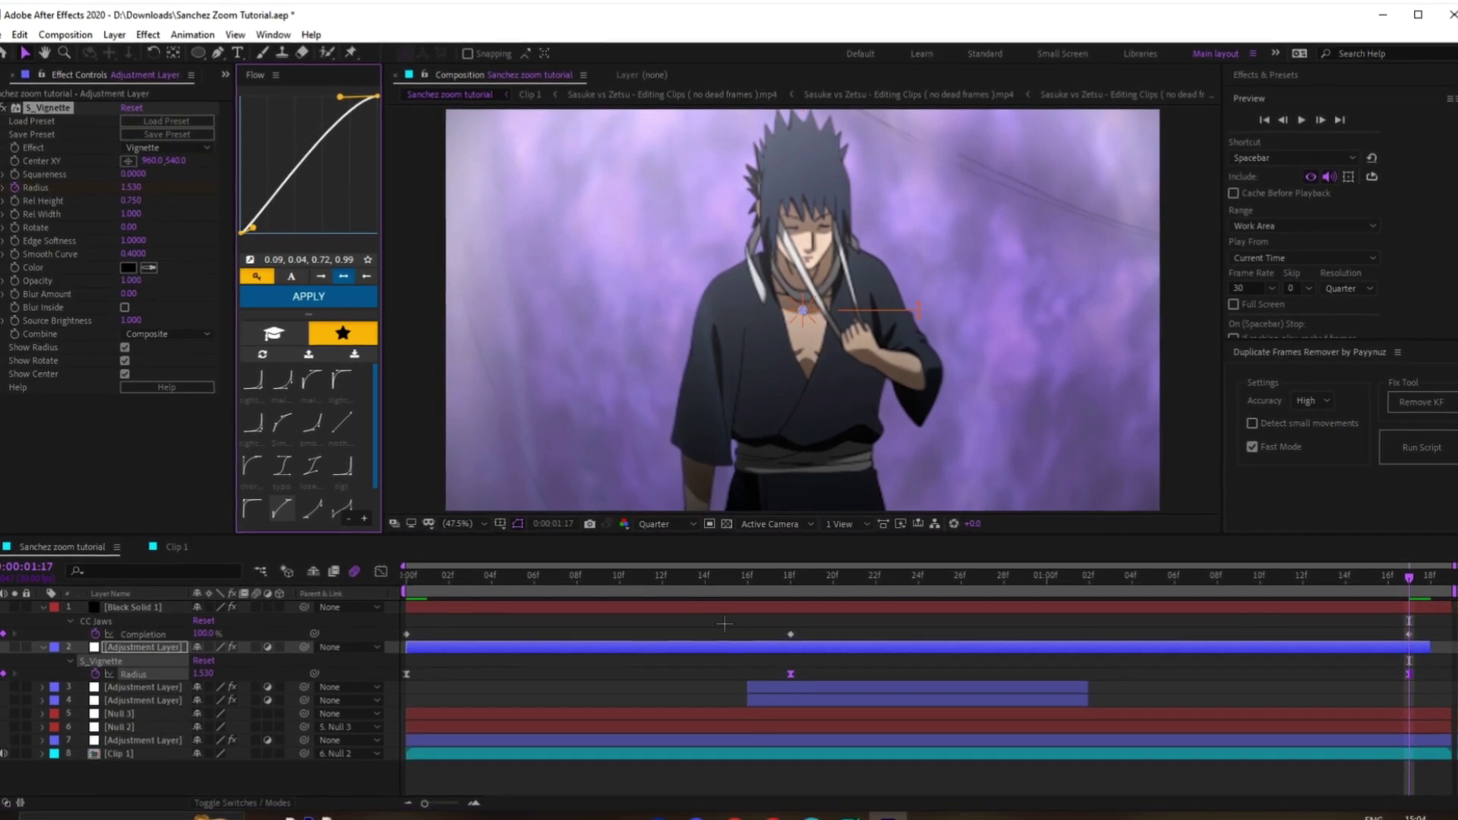
drag(733, 627, 1118, 646)
drag(1417, 637, 1432, 613)
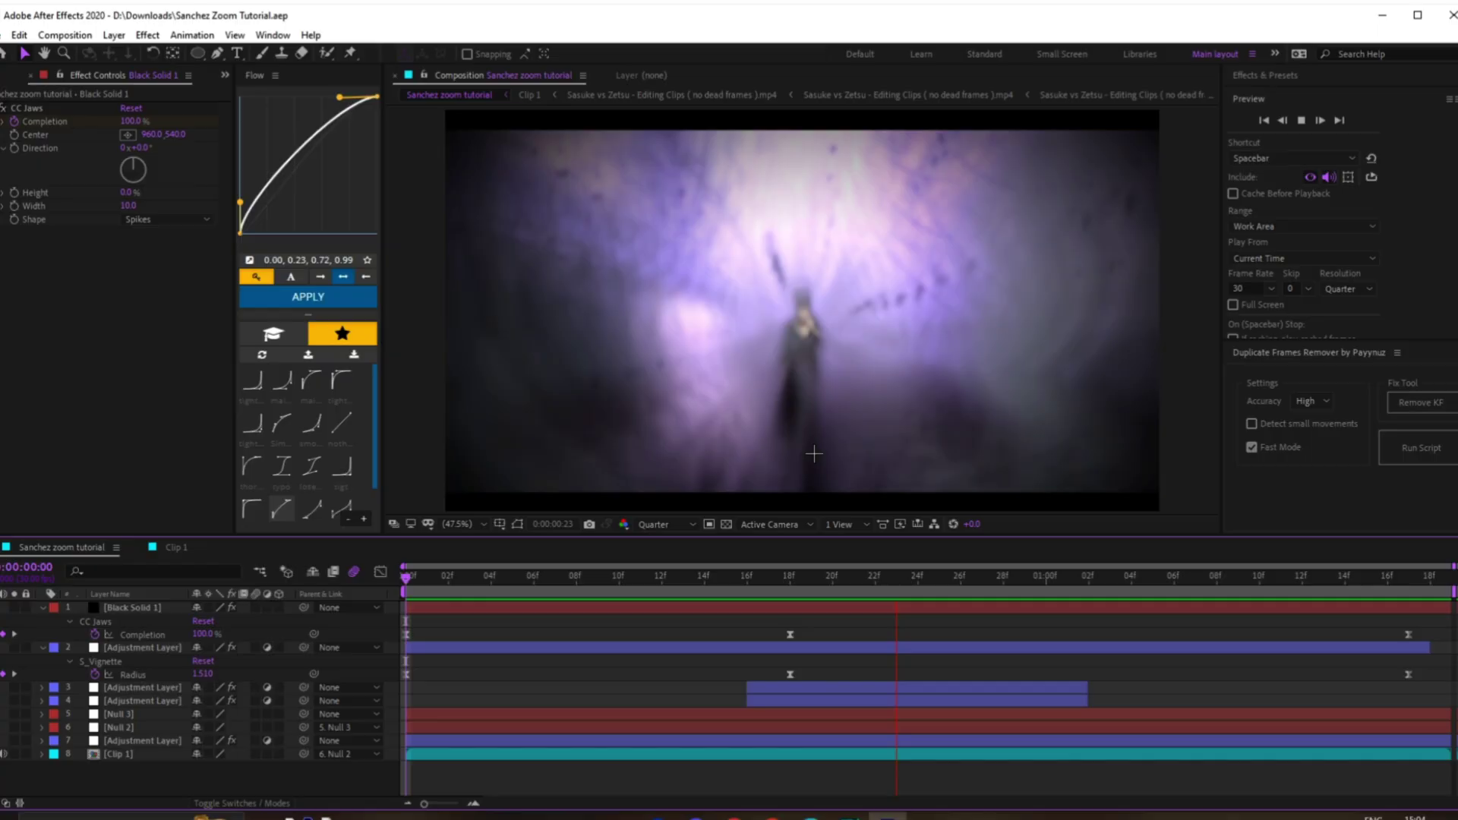
Play back and scrub through the transition to examine the animated black bars, vignette and blur
key(space)
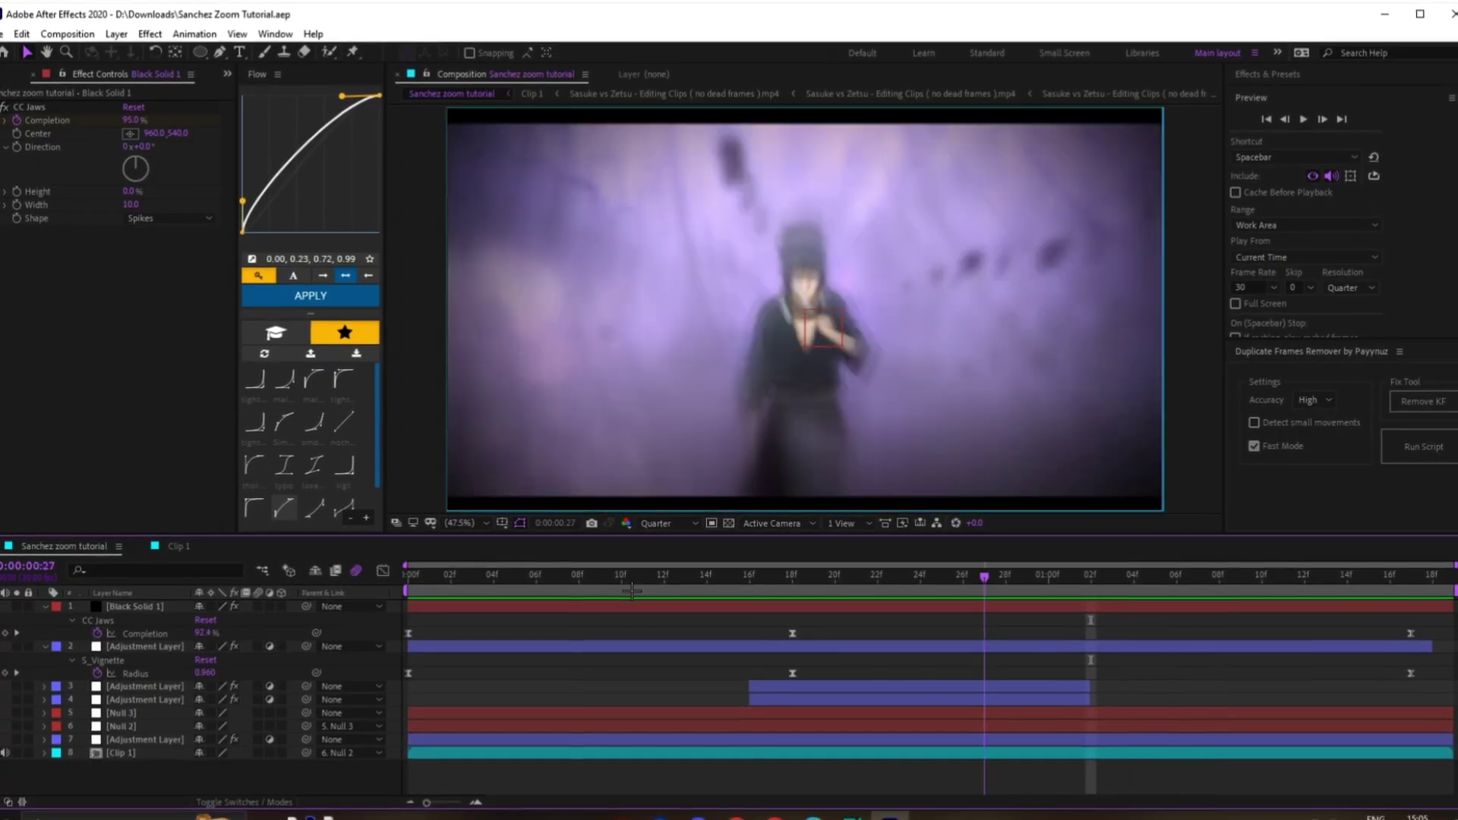
key(Home)
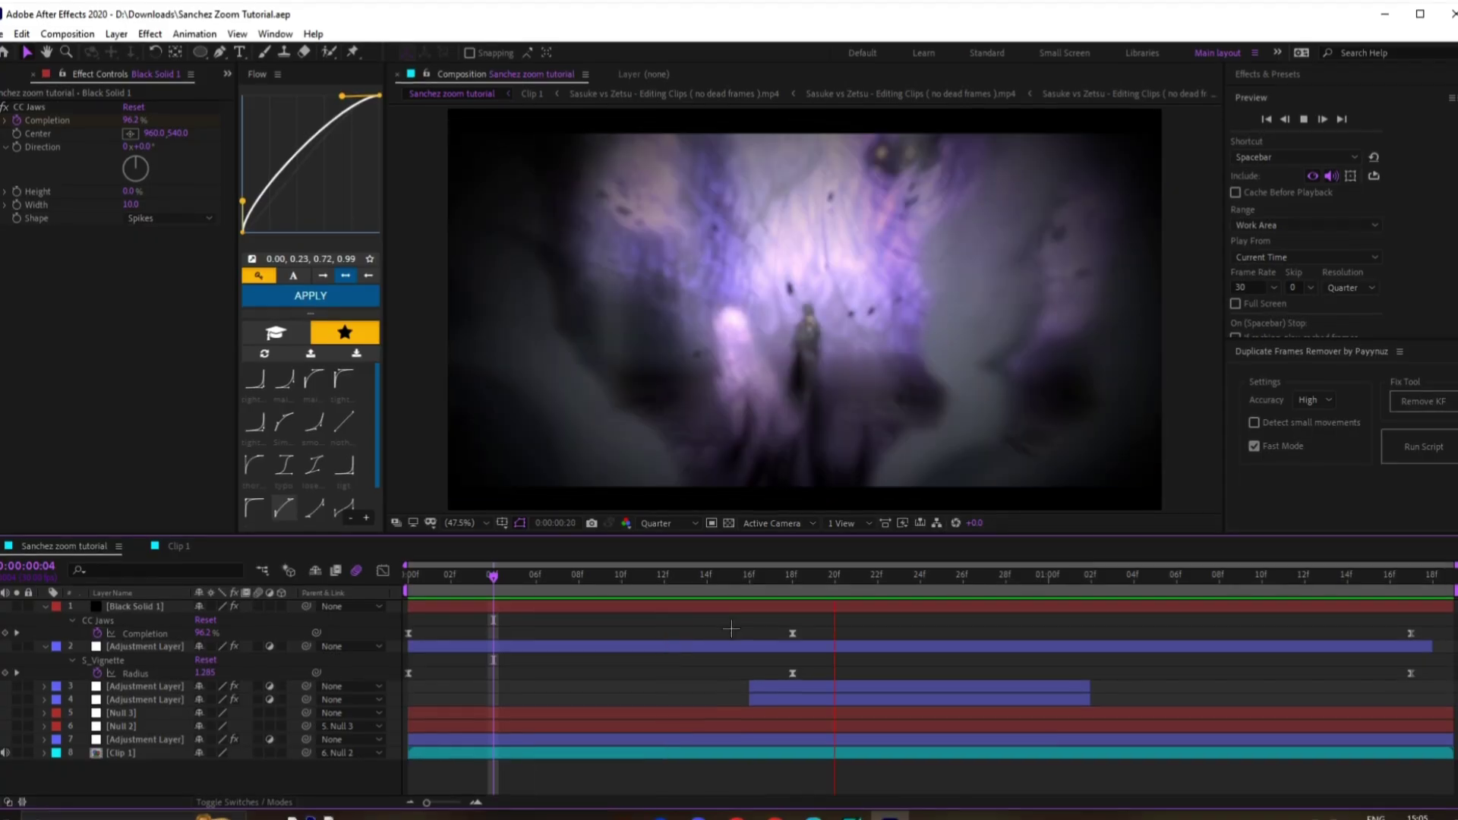
click(961, 584)
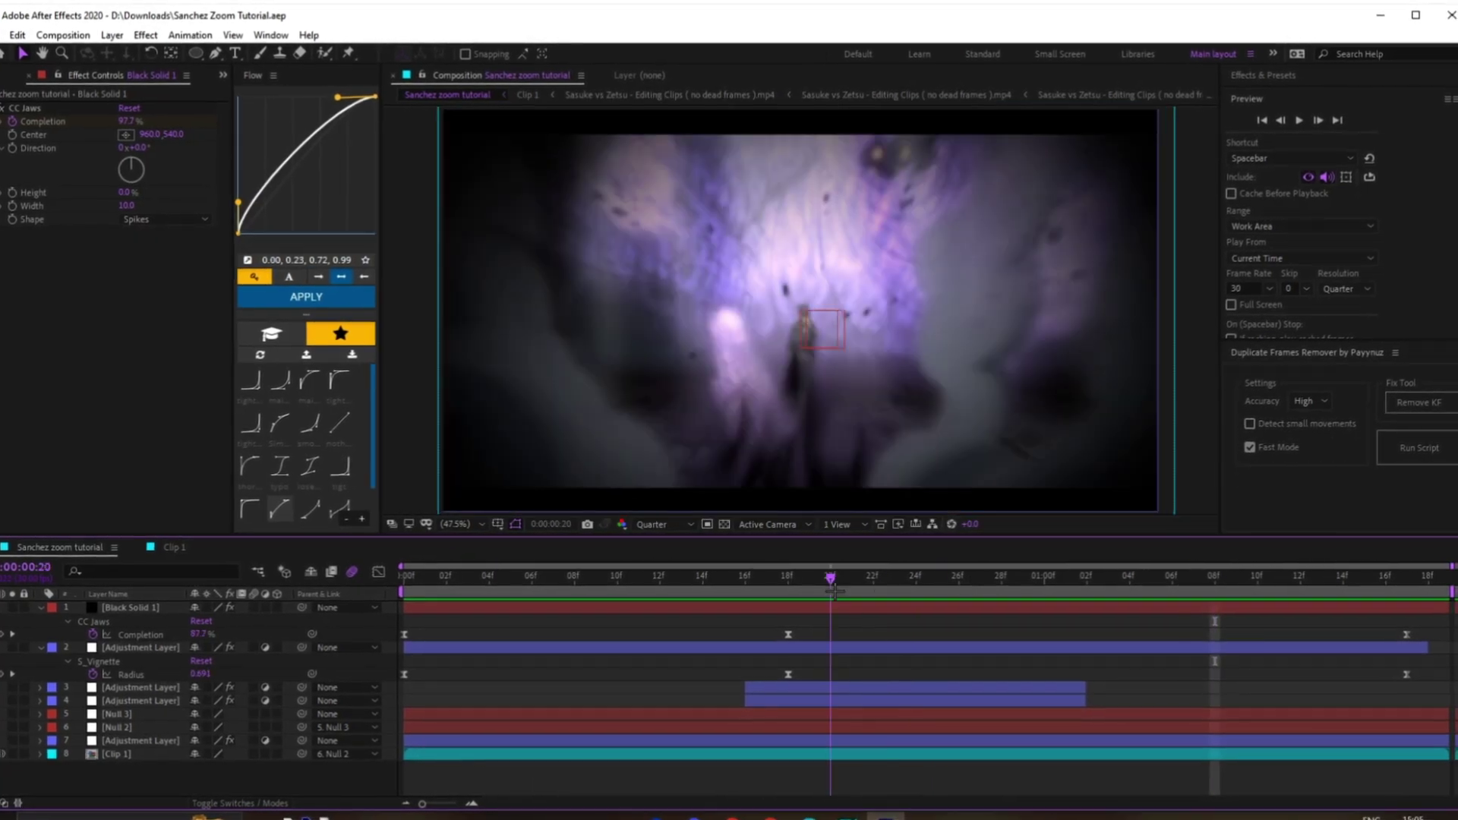
drag(765, 593, 425, 633)
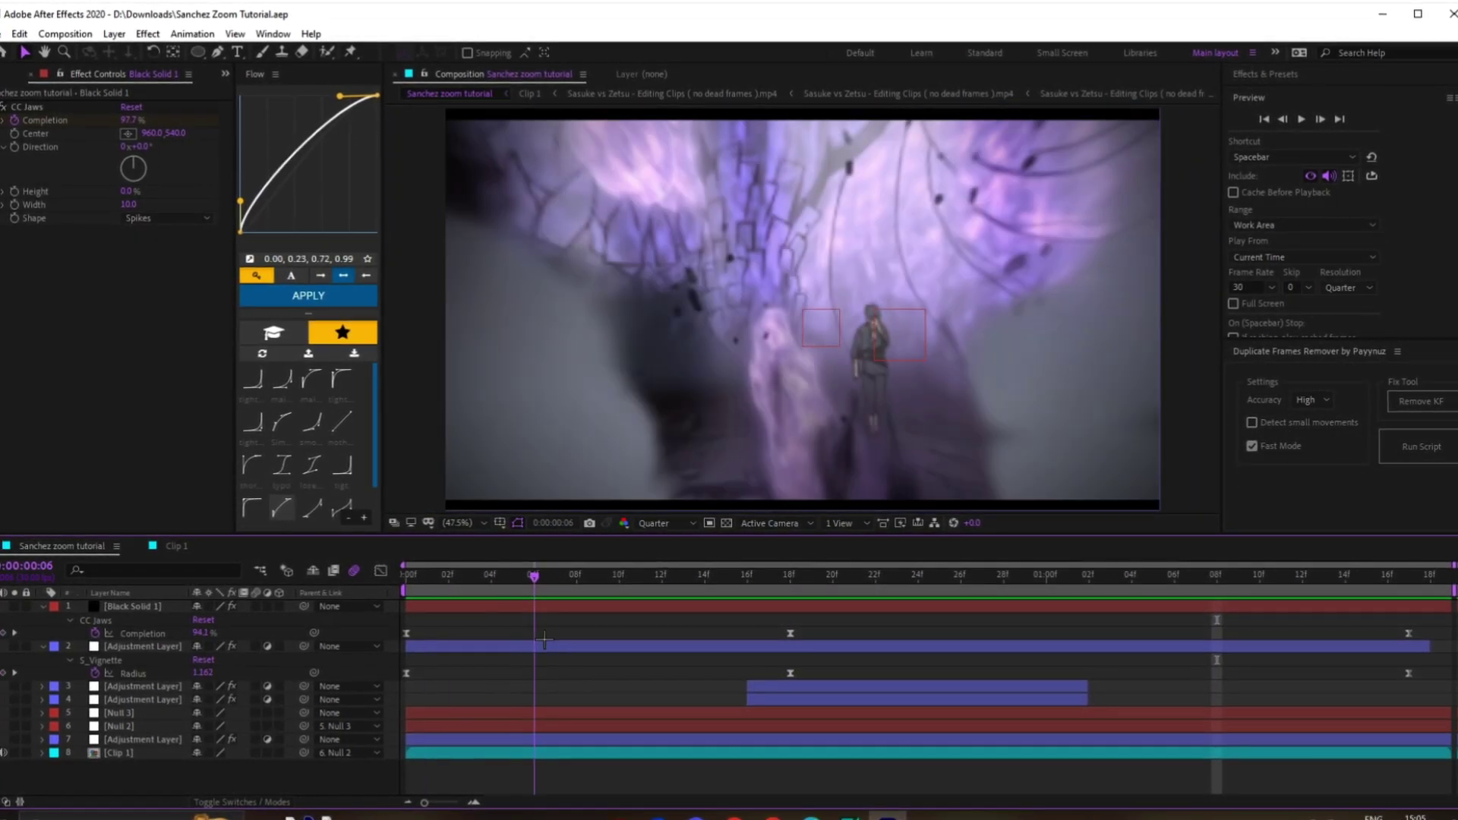
drag(543, 640, 918, 656)
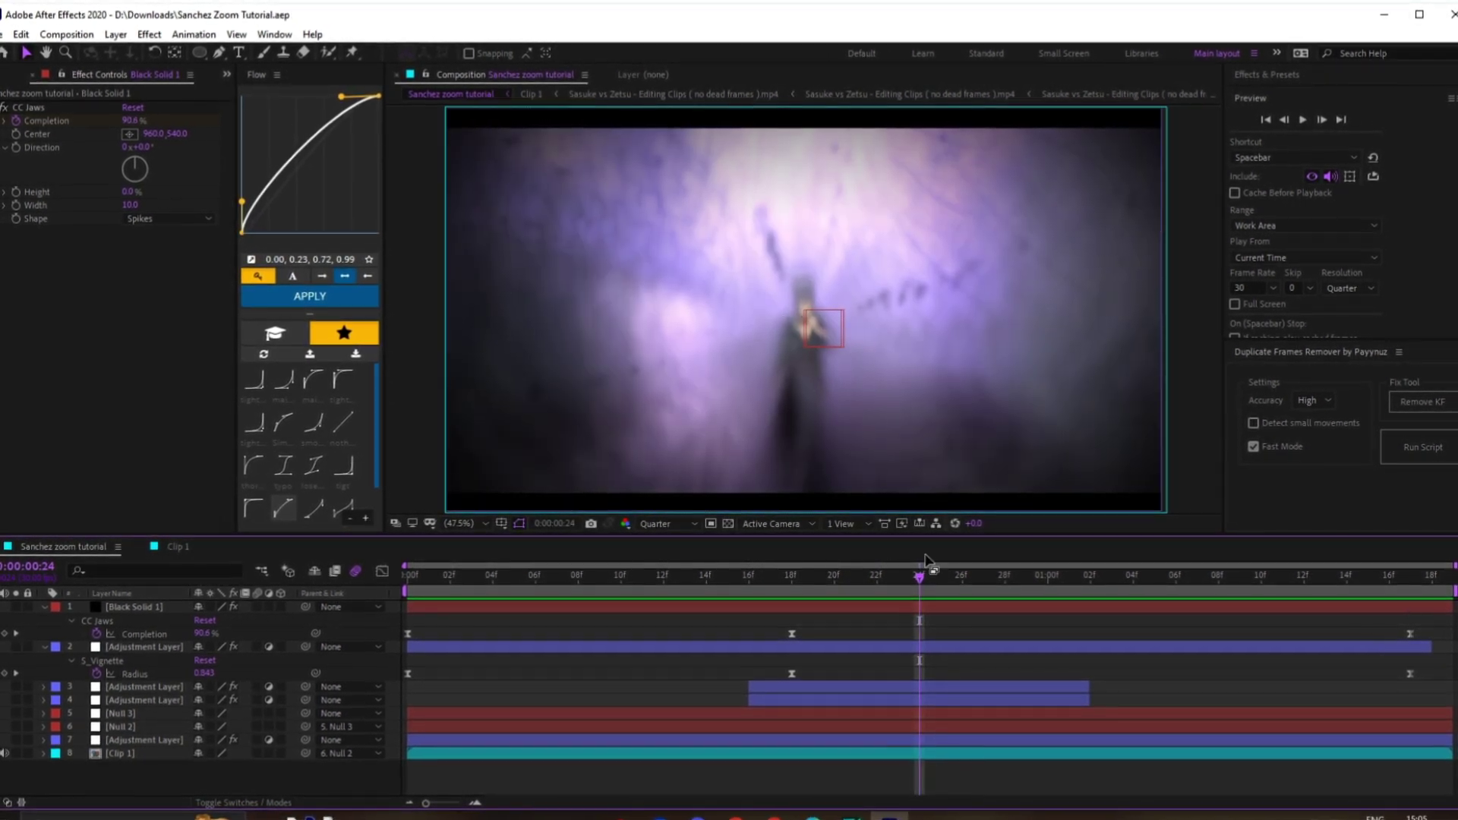
drag(843, 577, 875, 577)
Enlarge the composition preview at Full resolution and inspect the blurred frames between 0:20 and 0:22
scroll(787, 362, up, 2)
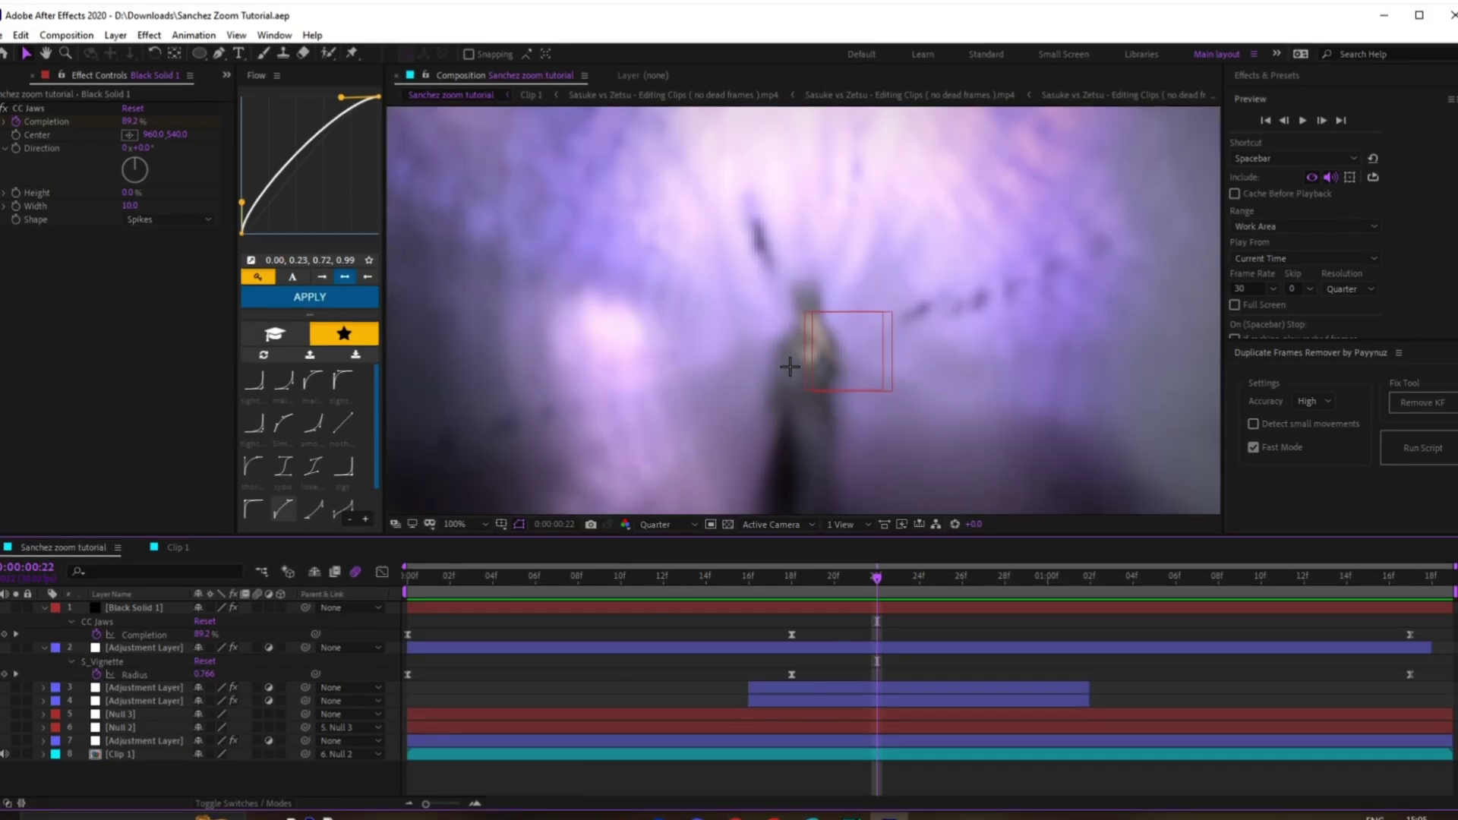
click(653, 524)
click(650, 563)
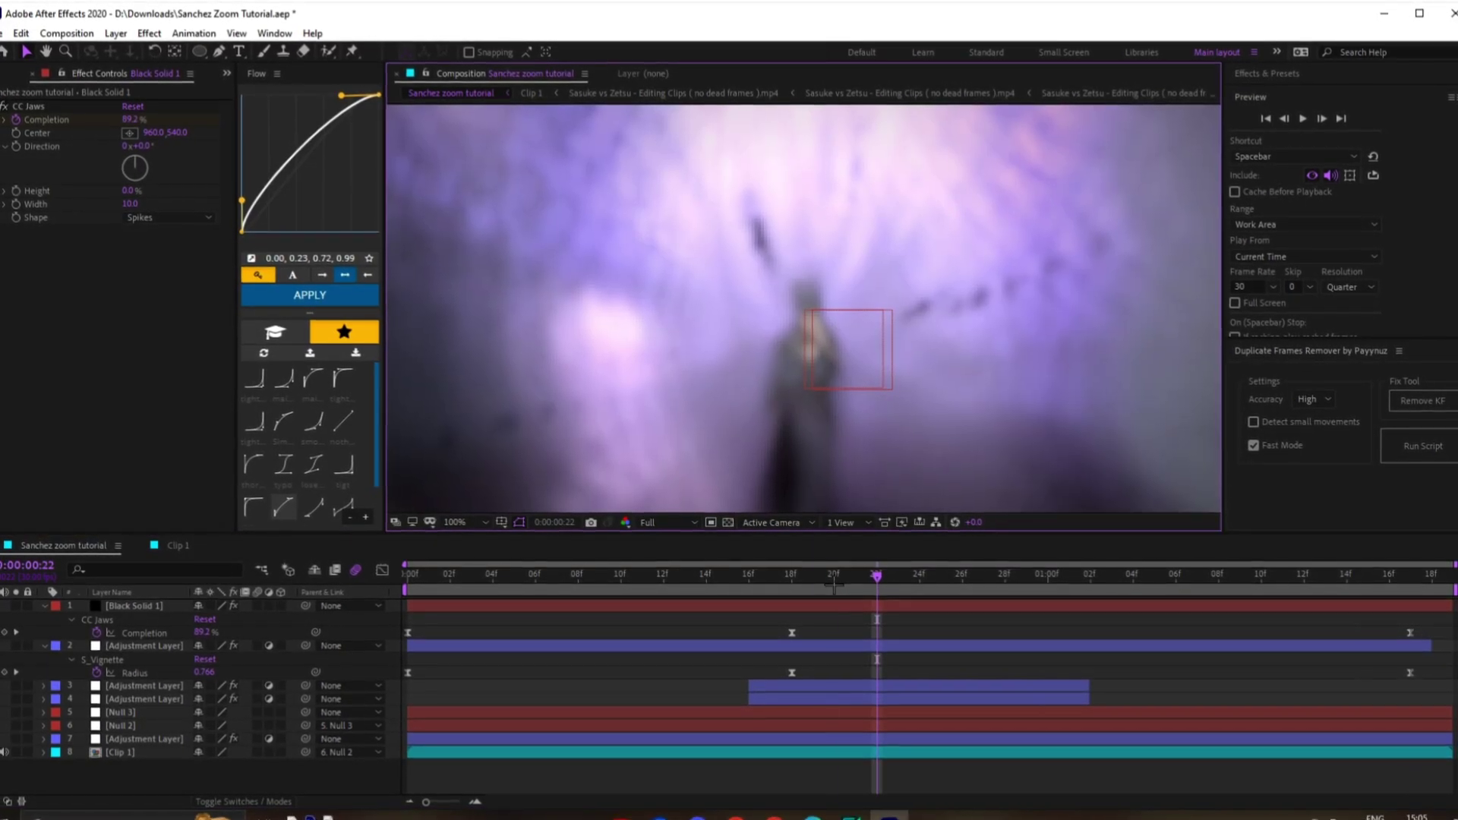
drag(866, 575, 825, 581)
scroll(797, 494, down, 2)
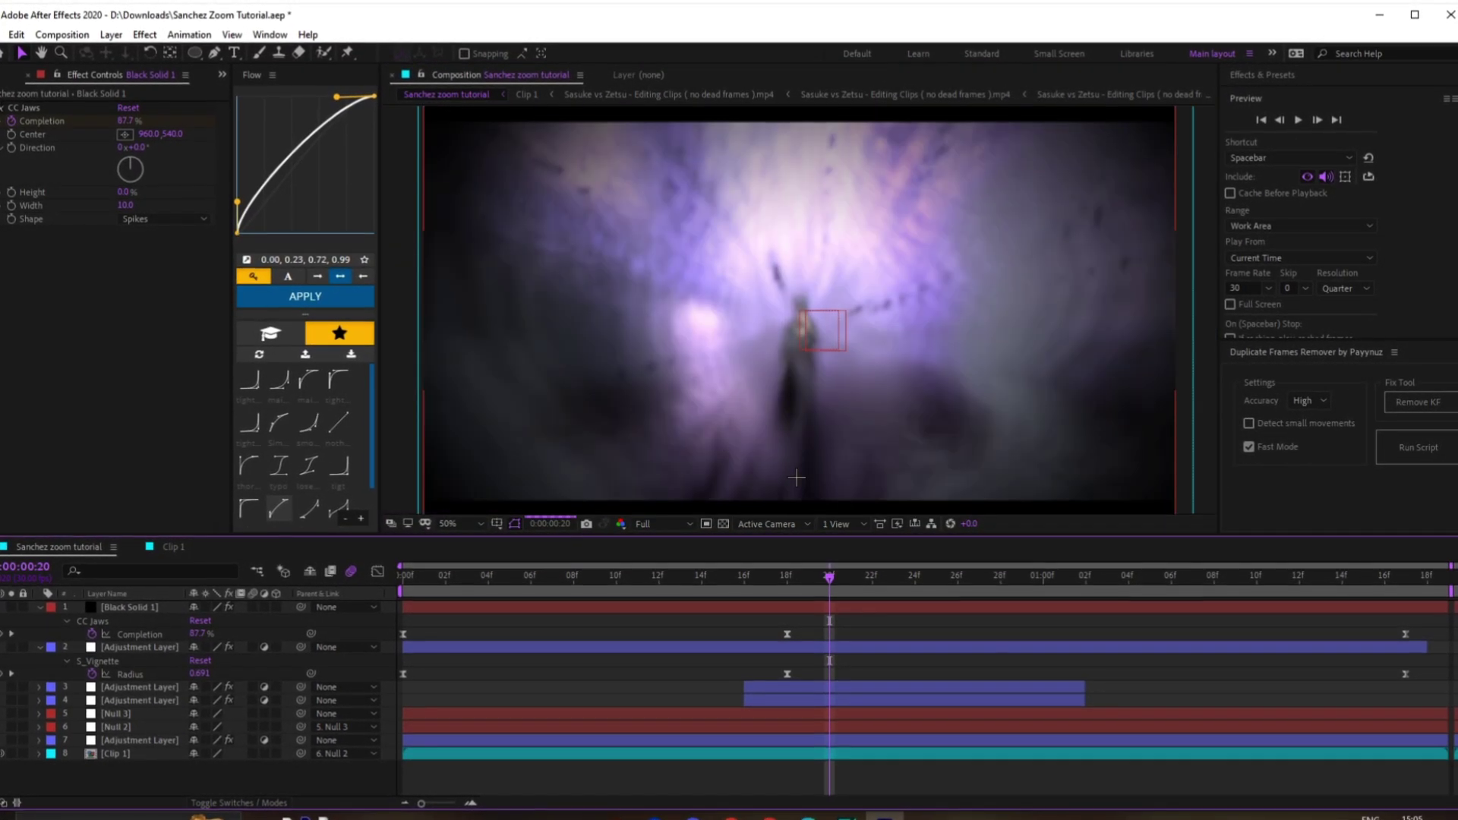
Fit the composition in the viewer, return the preview to Quarter resolution and play back the finished transition
click(458, 524)
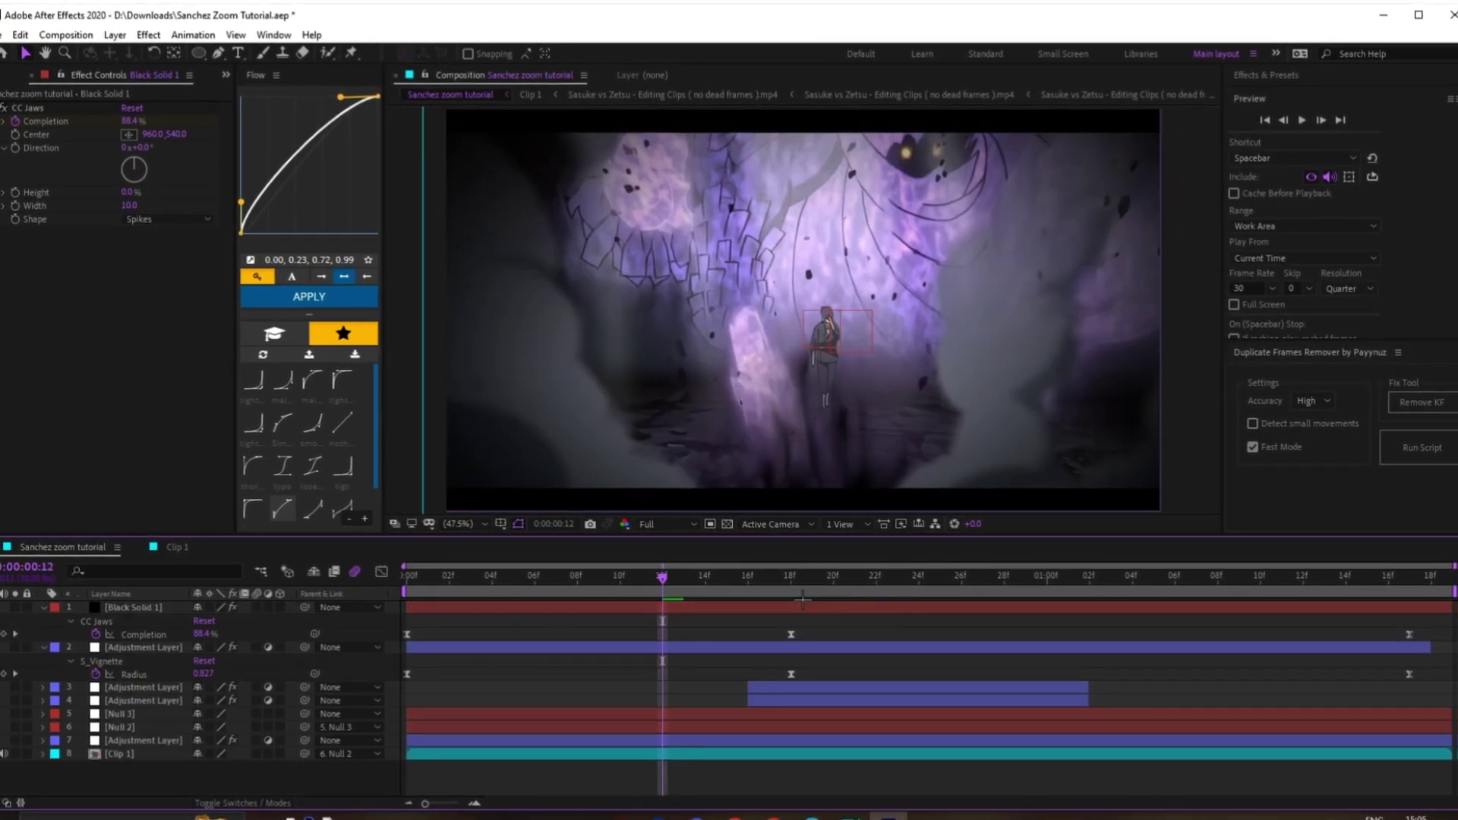
click(657, 523)
drag(667, 582, 738, 594)
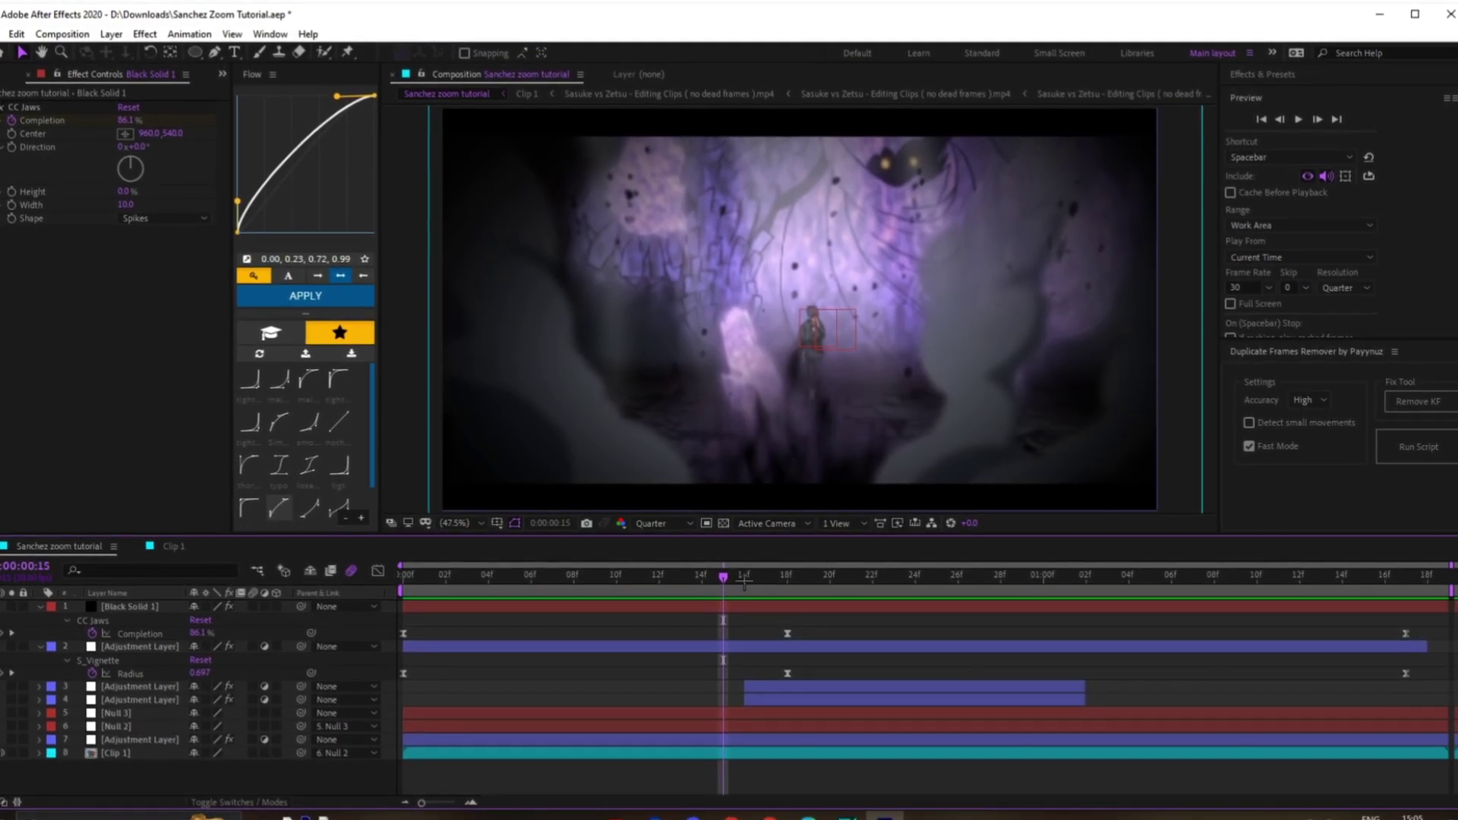
key(space)
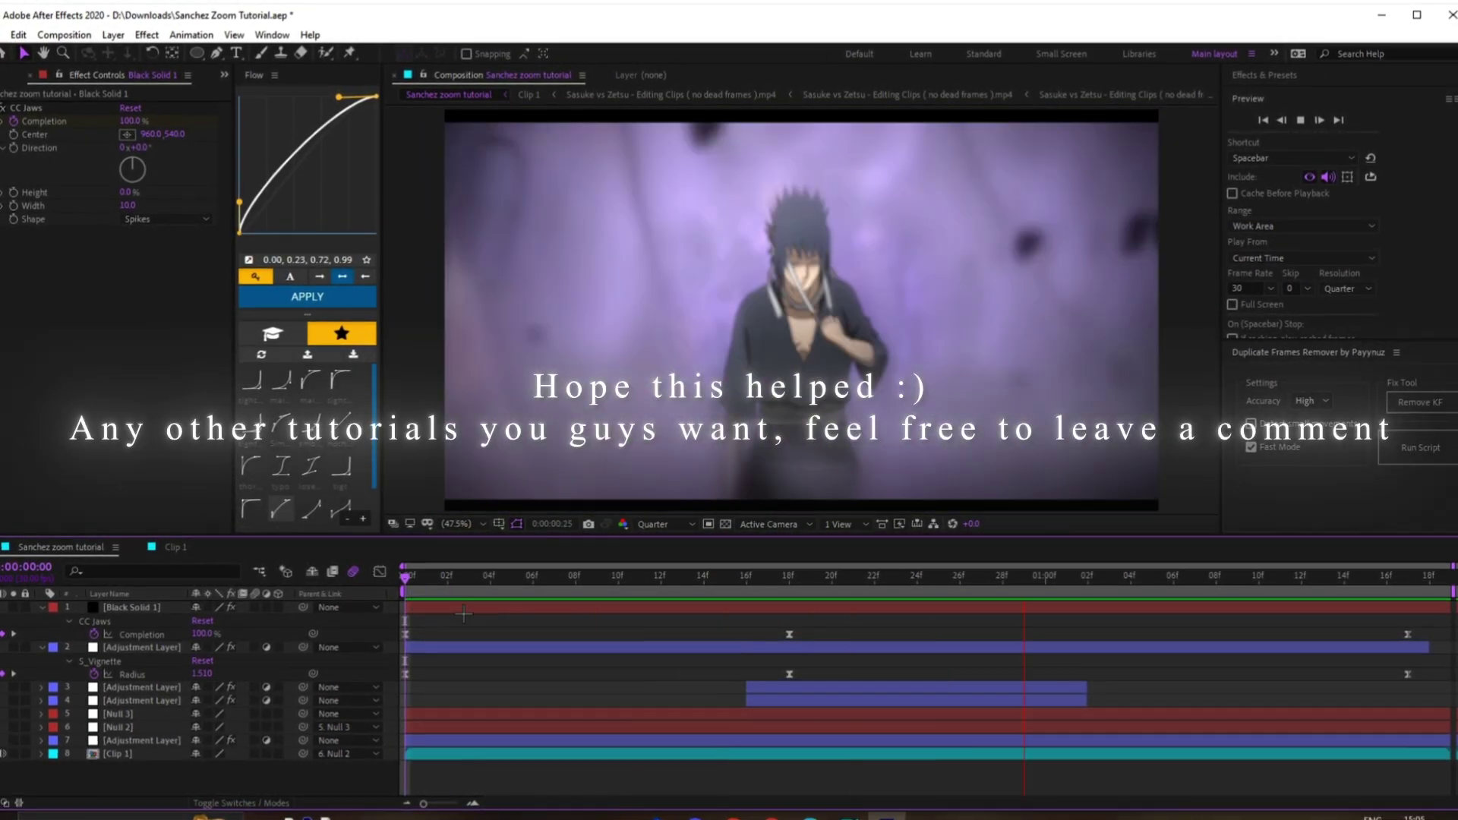